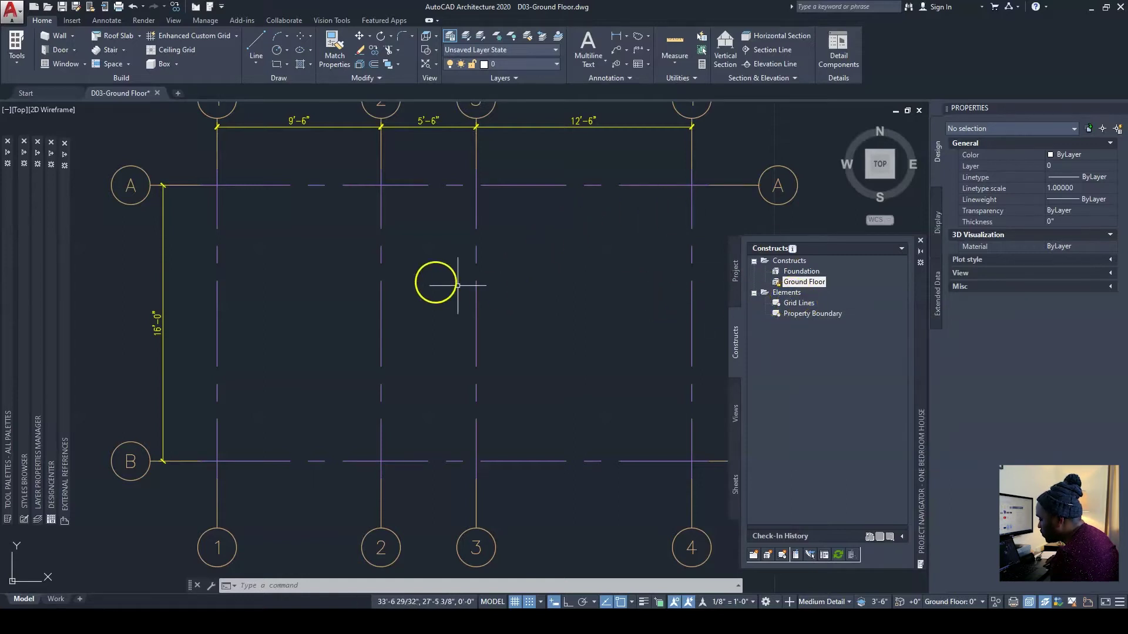
Step: Keep the External References palette open and examine the details of the D03-Grid Lines reference
scroll(415, 288, "down", 3)
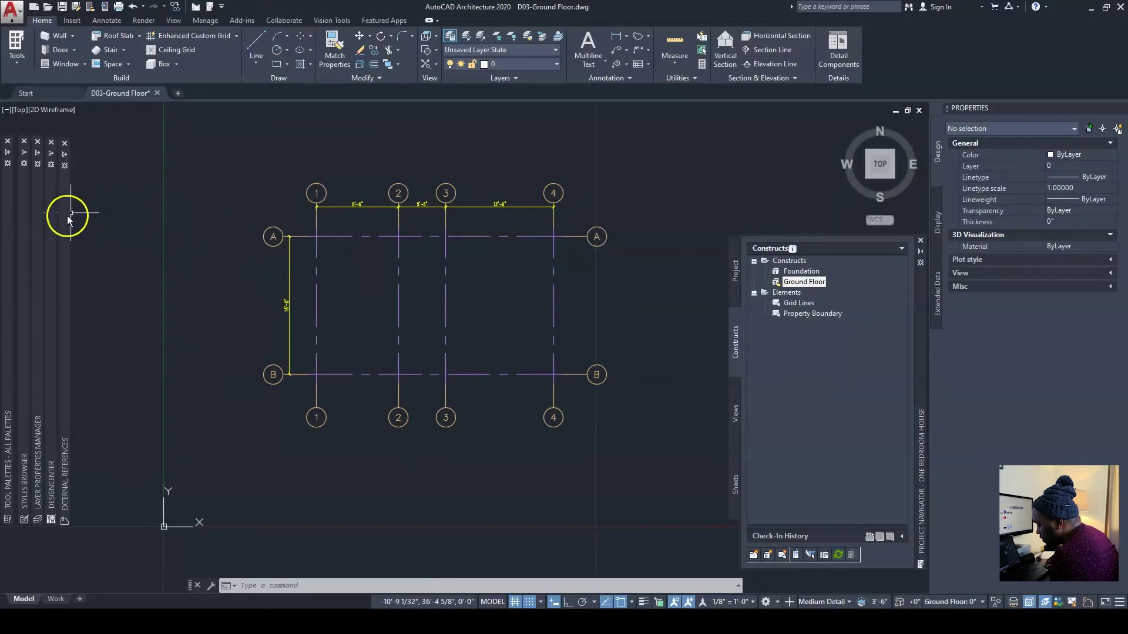
mouse_move(63, 217)
left_click(65, 154)
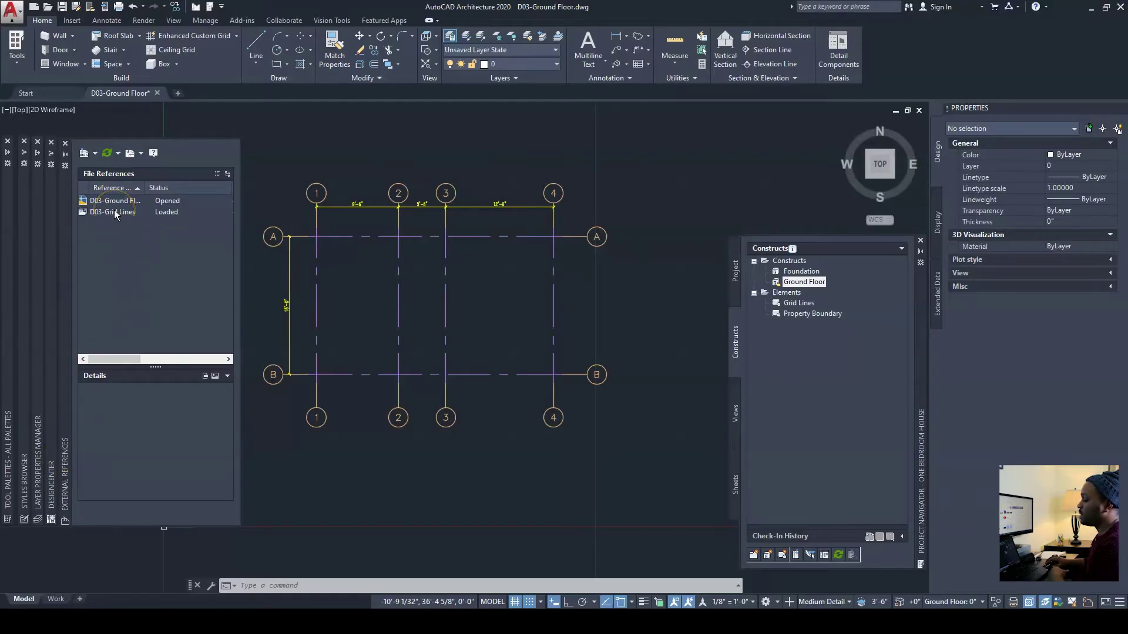
mouse_move(114, 211)
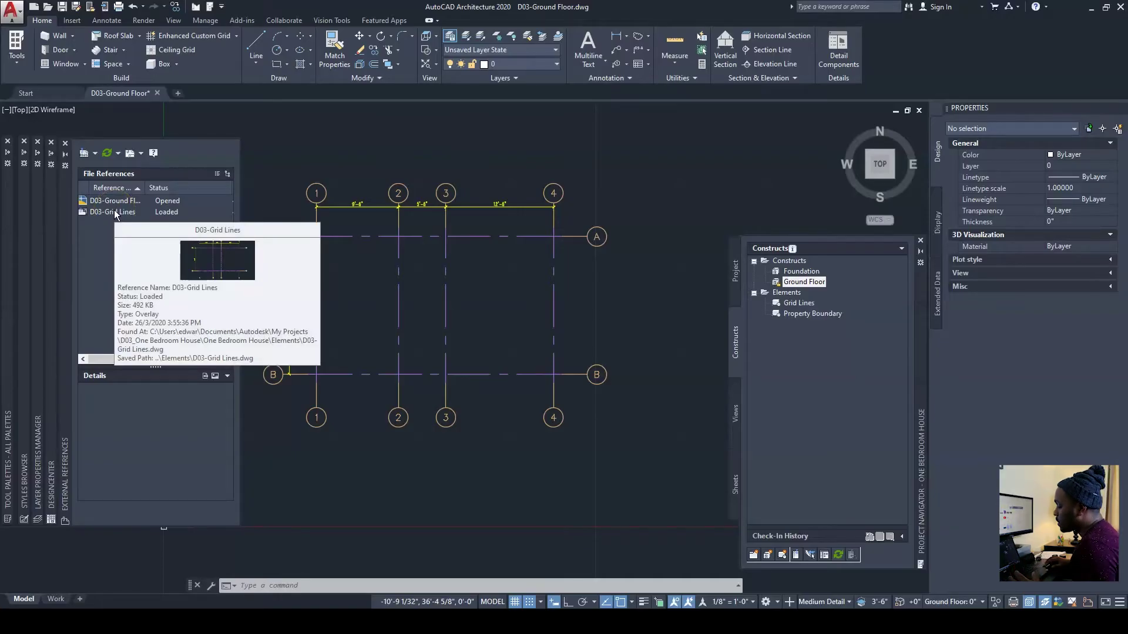
left_click(112, 213)
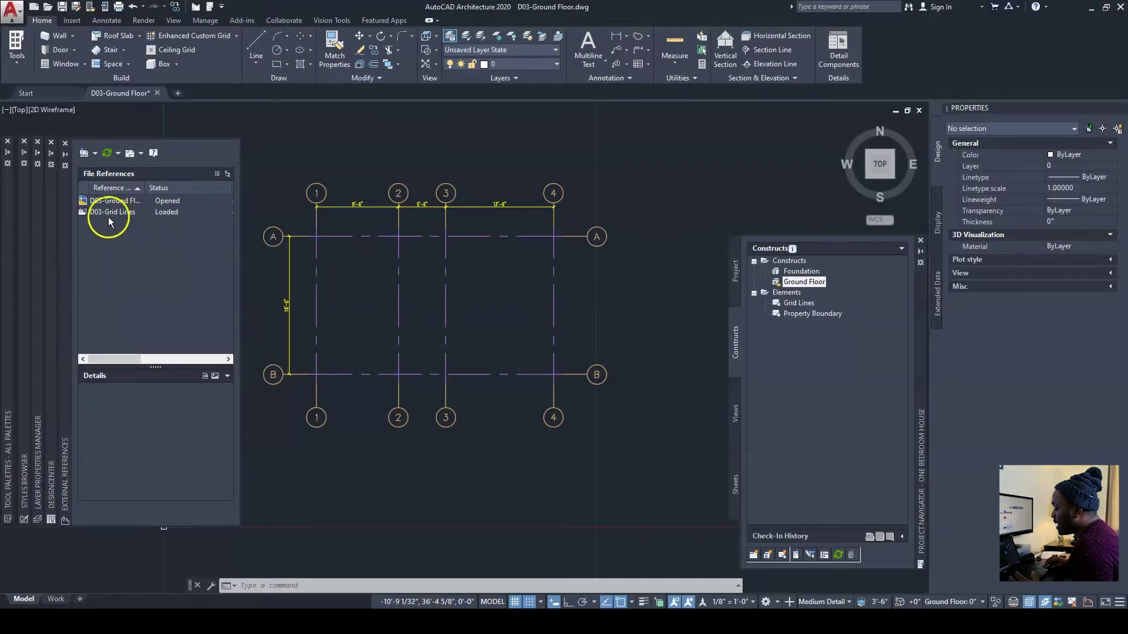
left_click(224, 223)
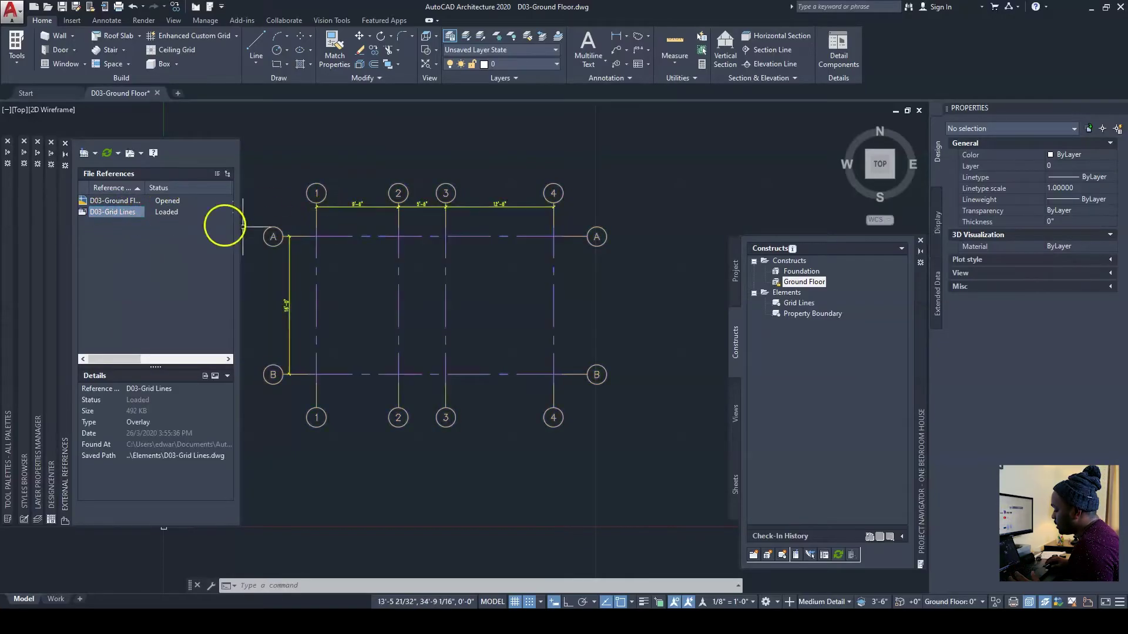
left_click(118, 213)
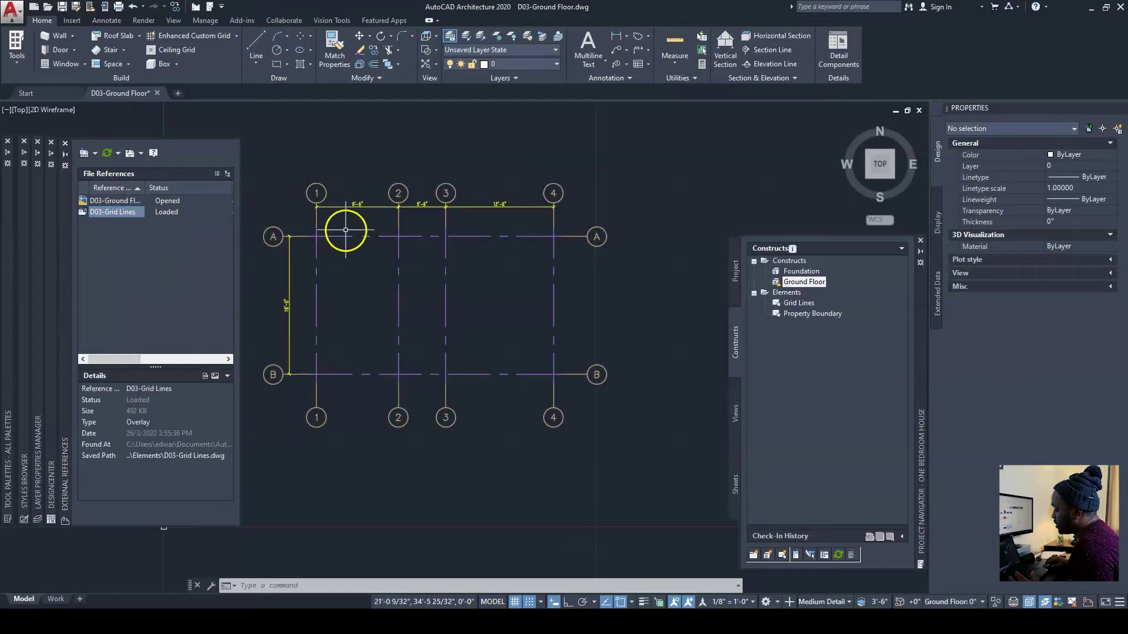
left_click(115, 229)
left_click(117, 214)
mouse_move(118, 216)
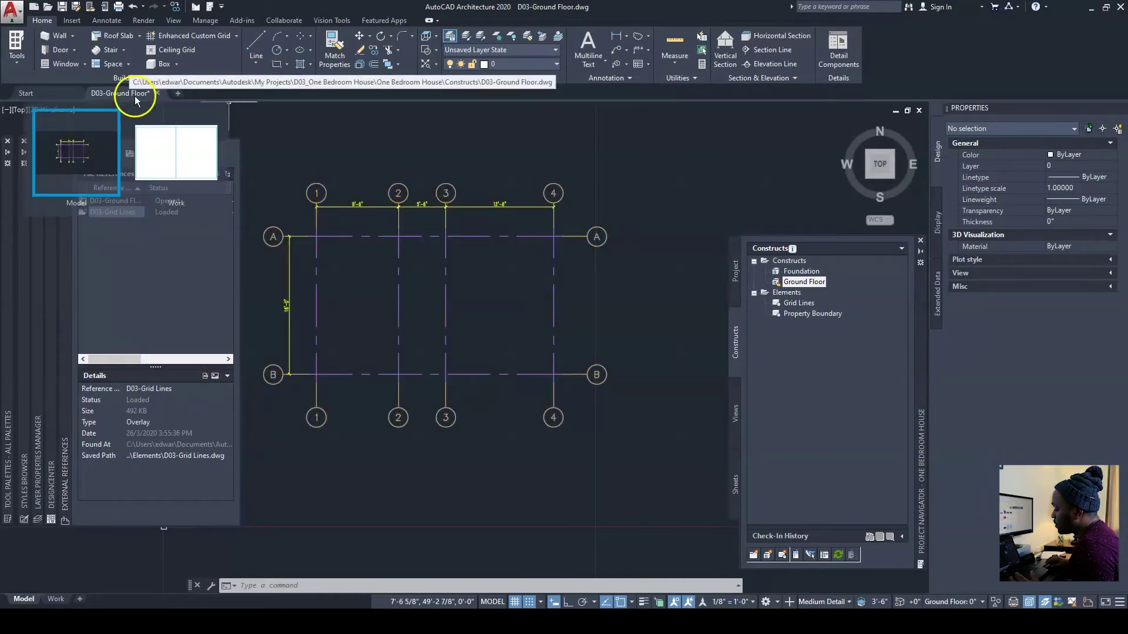
Step: Unload the D03-Grid Lines reference from the ground floor drawing and reload it
right_click(114, 210)
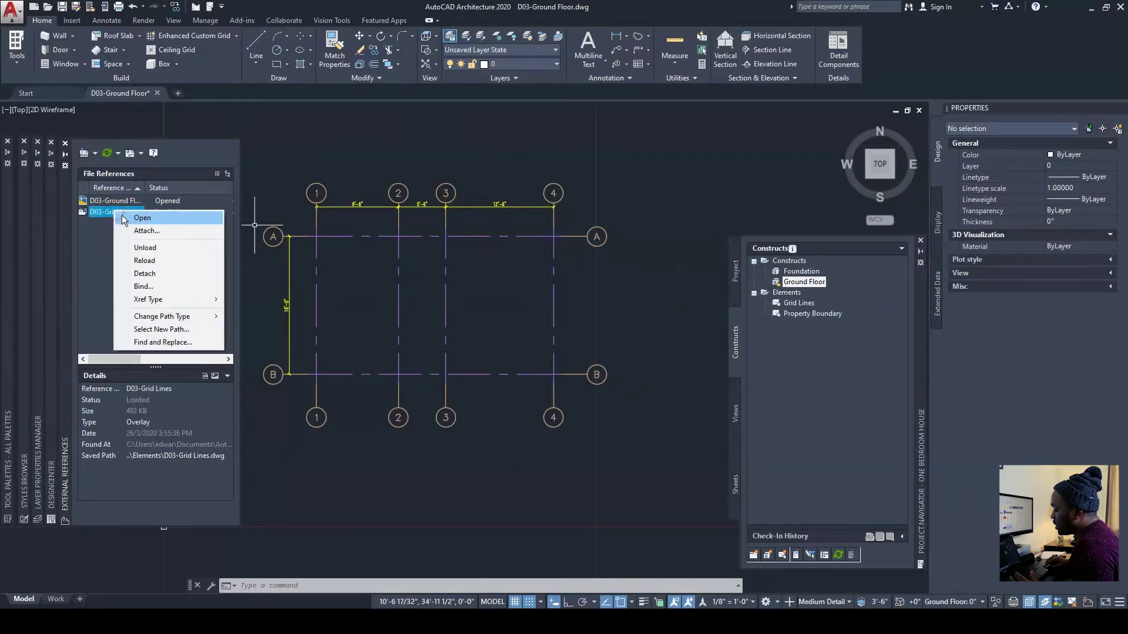
left_click(143, 247)
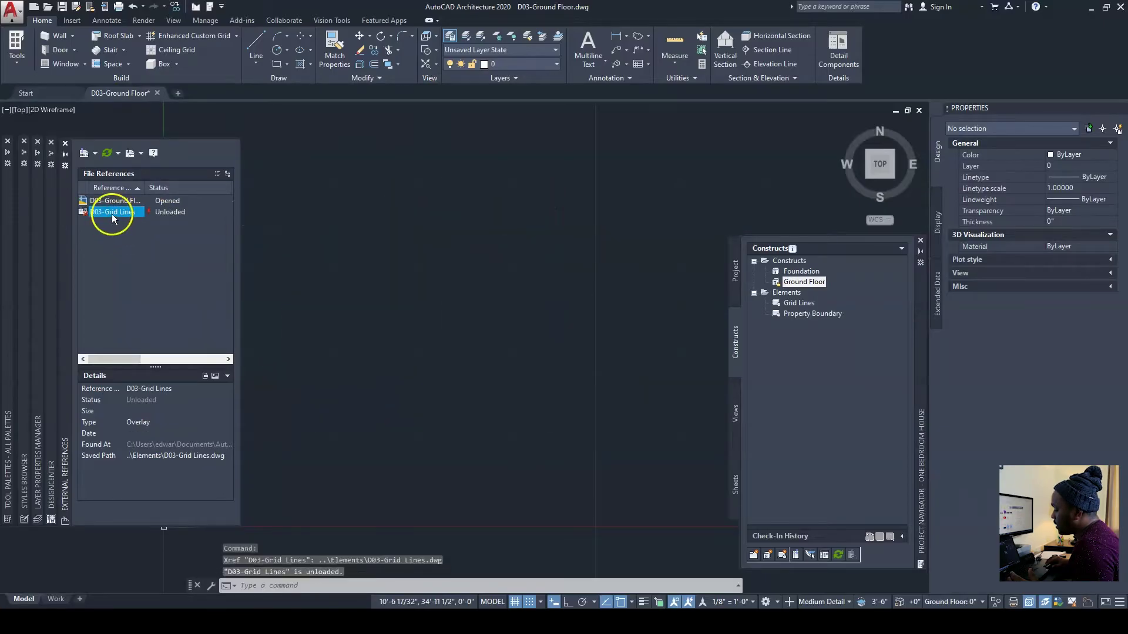
right_click(111, 214)
left_click(143, 264)
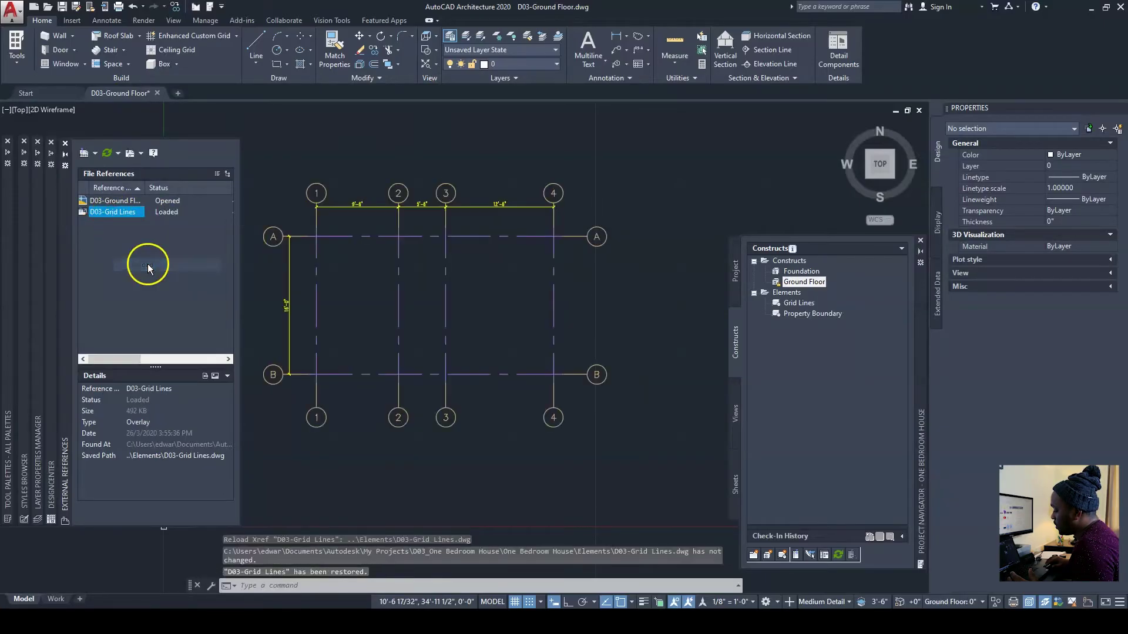
right_click(115, 212)
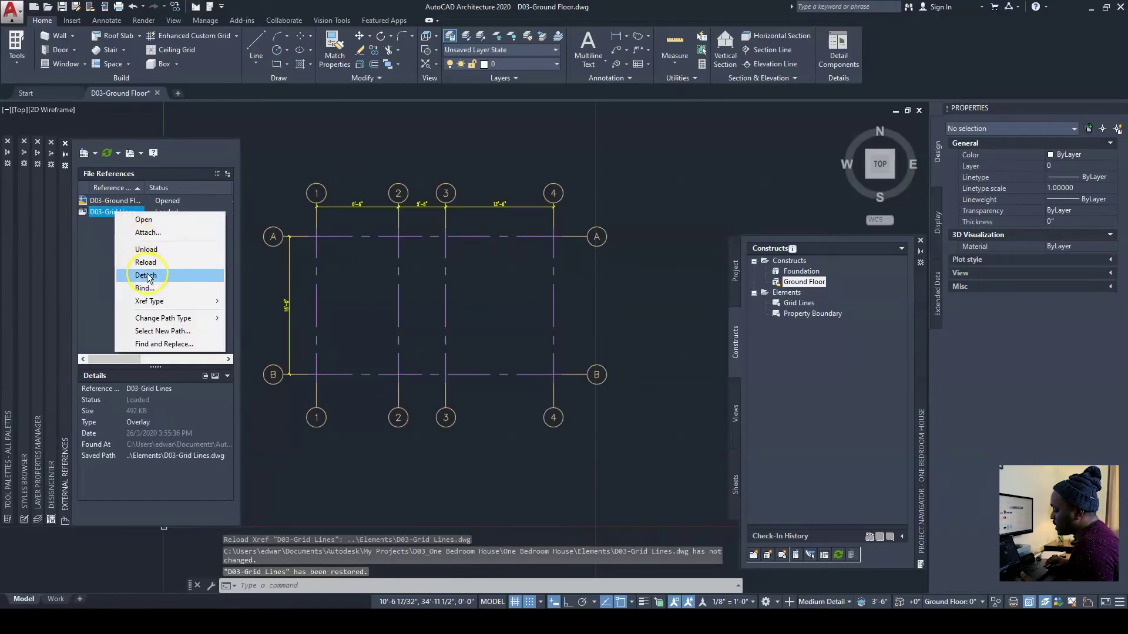
left_click(103, 267)
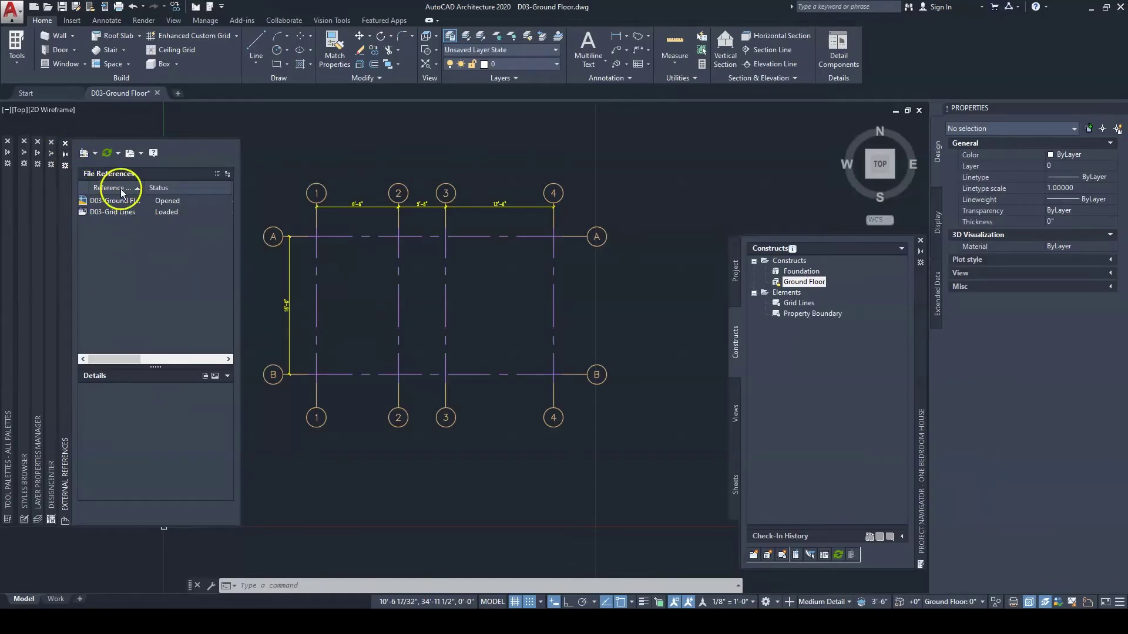
Step: Close the External References palette and bring it back, also running the XREF command
left_click(66, 143)
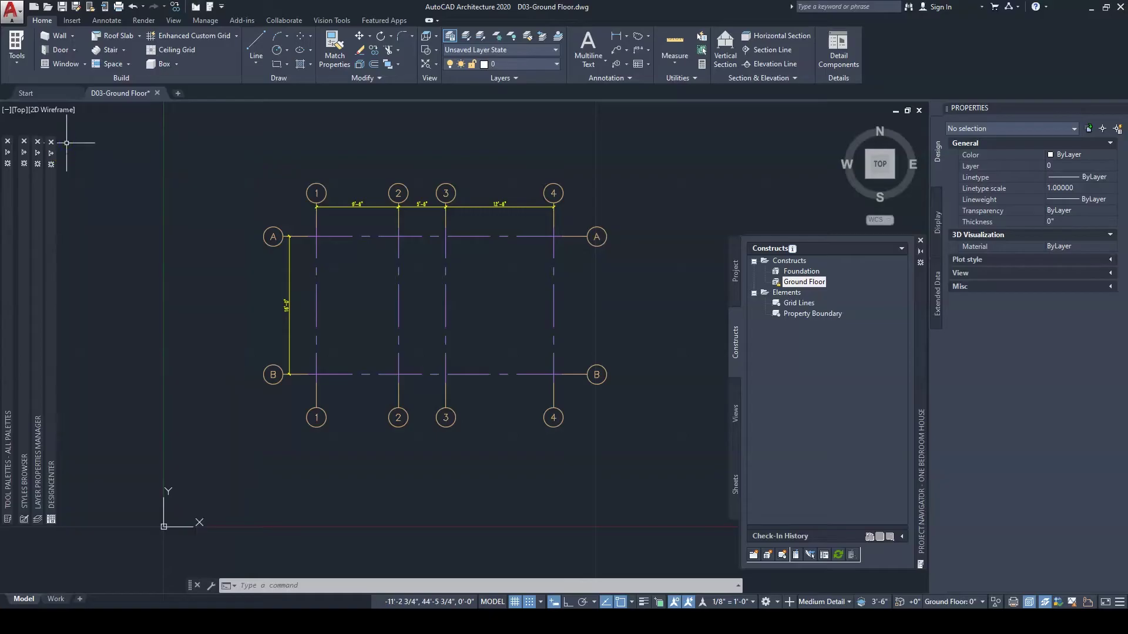
left_click(1089, 604)
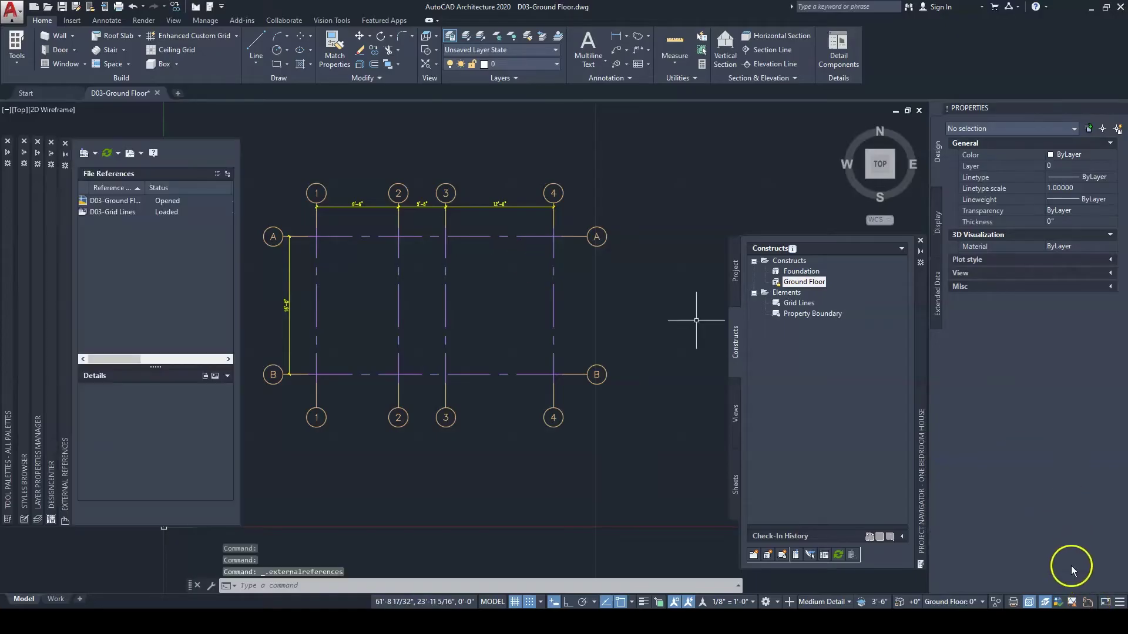
left_click(573, 586)
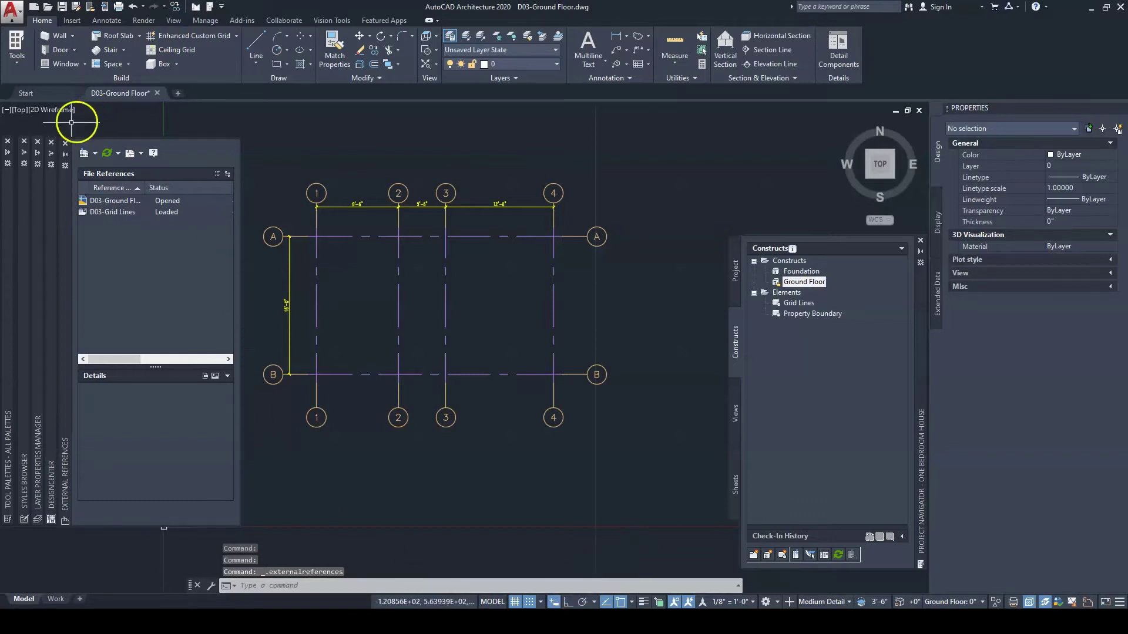
type("x")
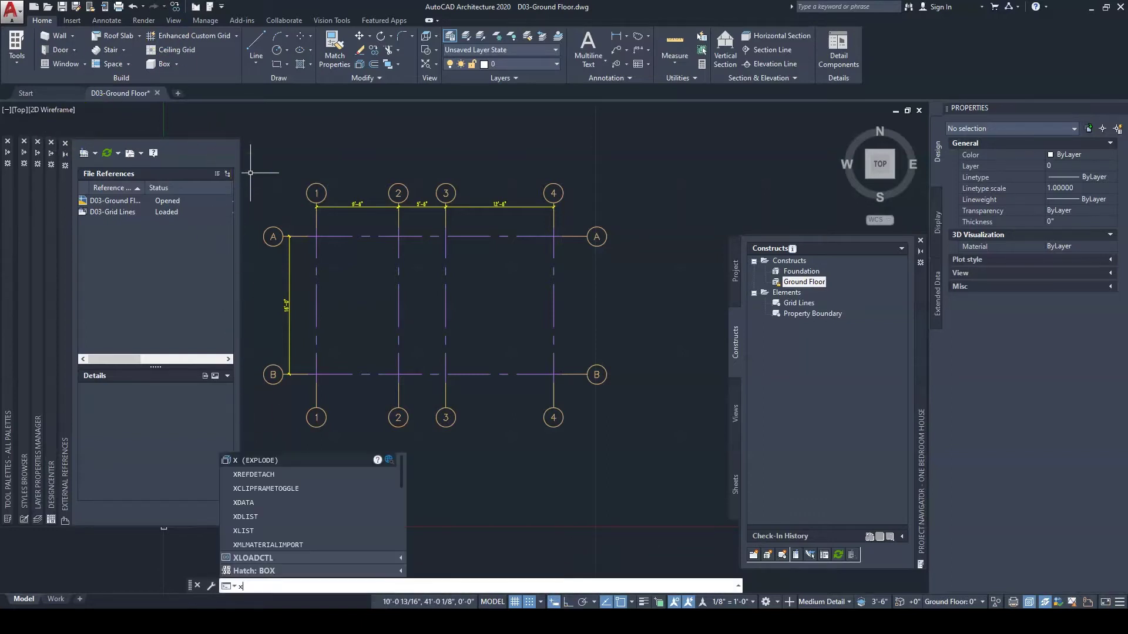
type("ref")
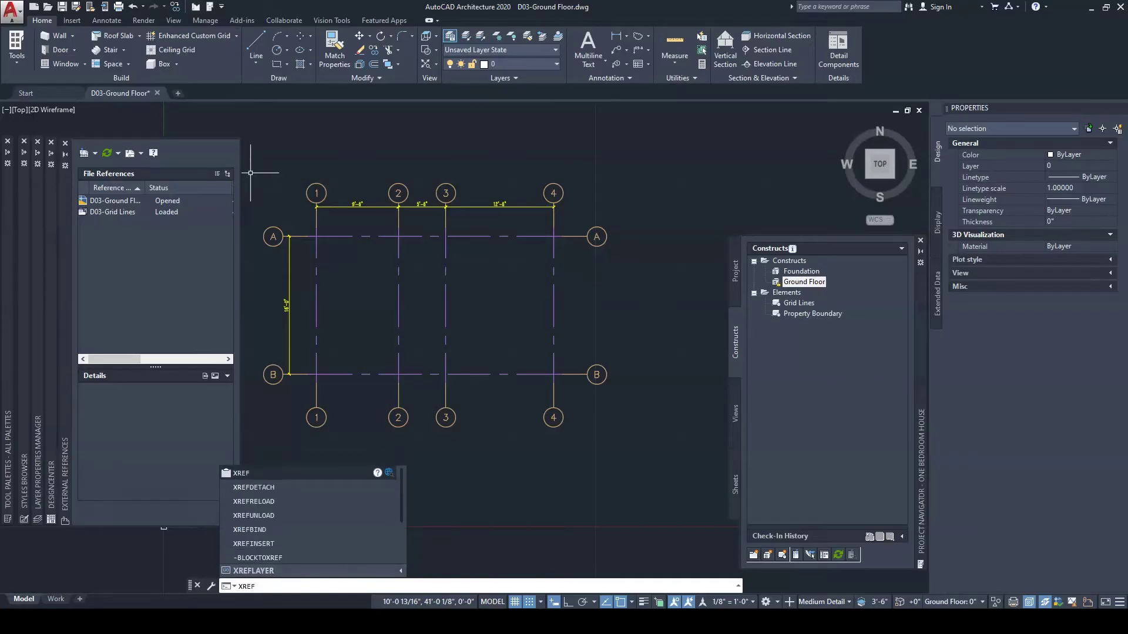
key("Return")
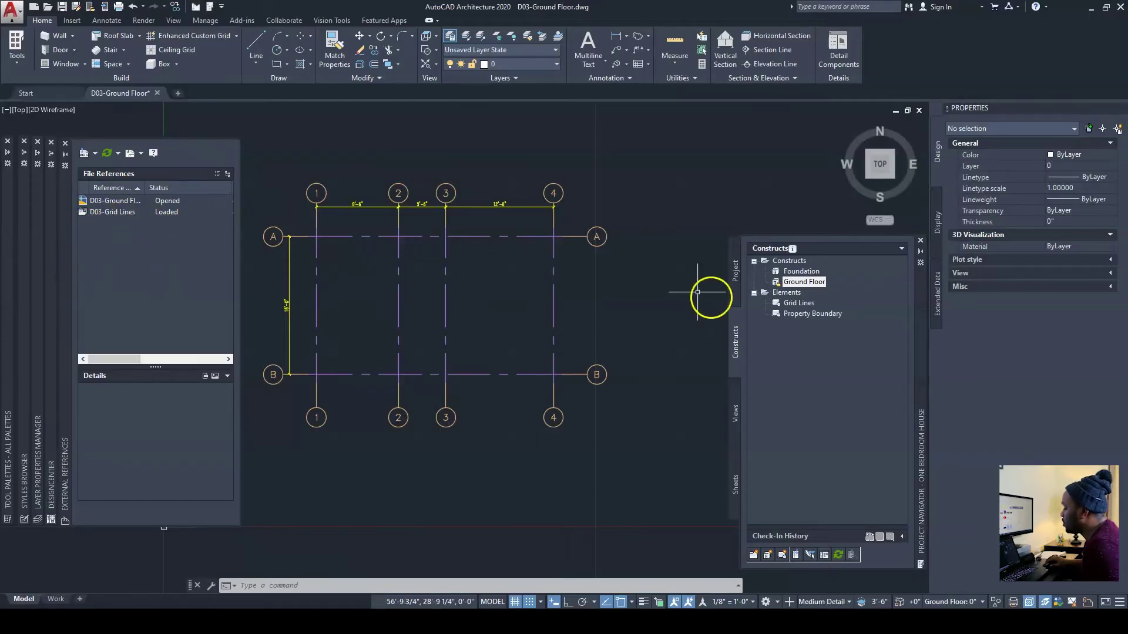
Step: Set the attachment type of the D03-Grid Lines reference to Overlay
mouse_move(813, 319)
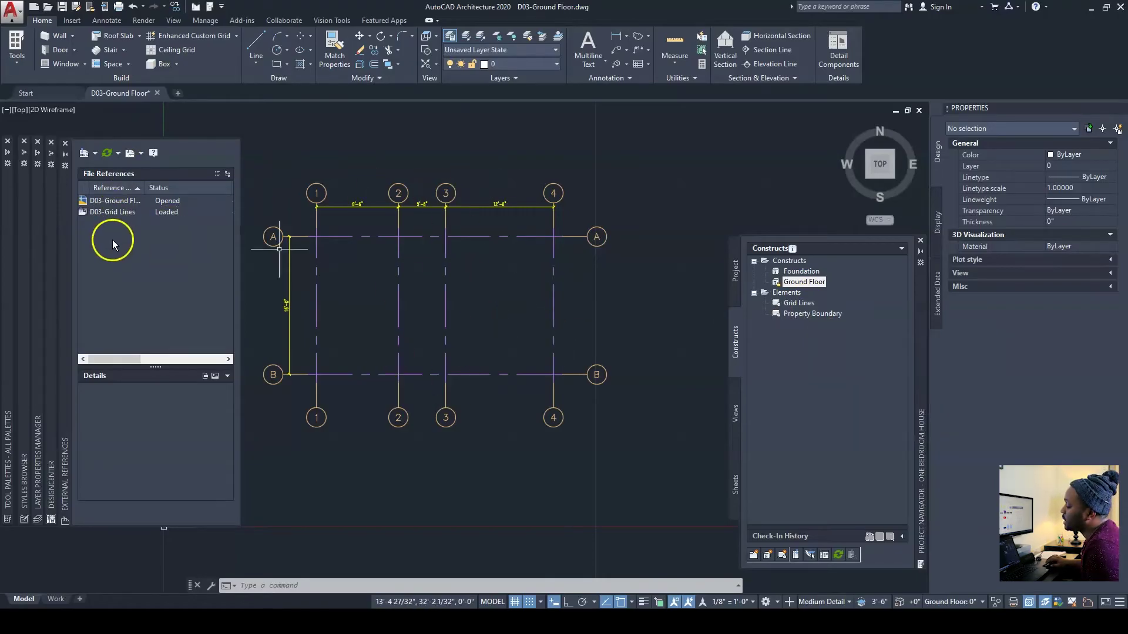
left_click(114, 212)
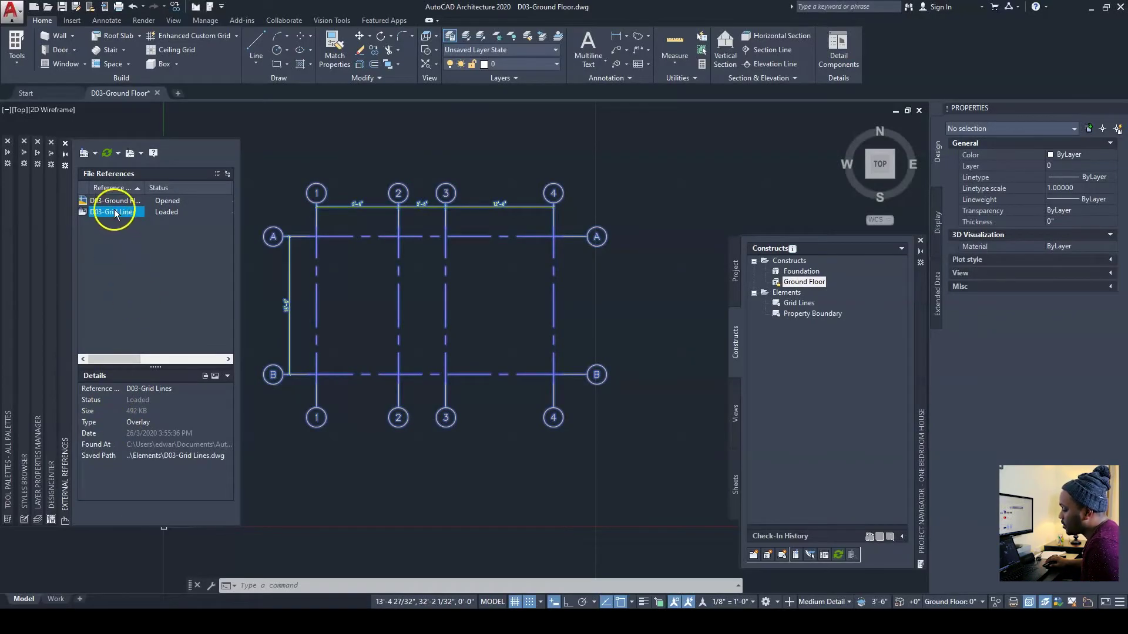
left_click(139, 423)
left_click(152, 423)
left_click(151, 444)
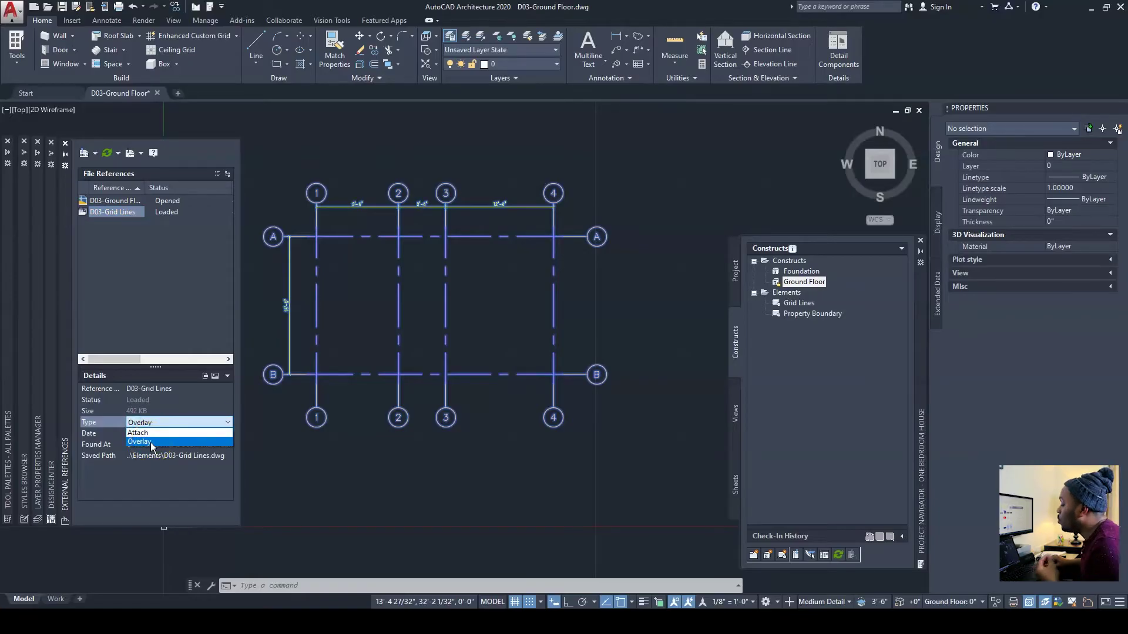
left_click(151, 445)
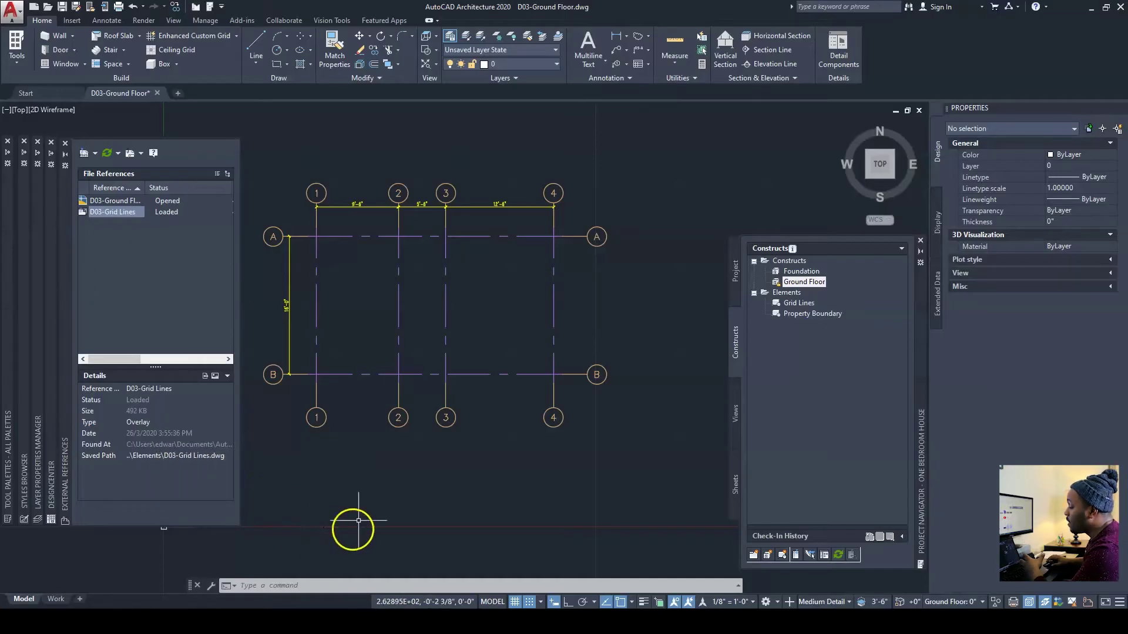
Step: Set the External References and Project Navigator palettes to auto-hide, and check the Grid Lines element in the project
mouse_move(345, 427)
middle_mouse_down()
mouse_move(368, 433)
mouse_move(446, 408)
middle_mouse_up()
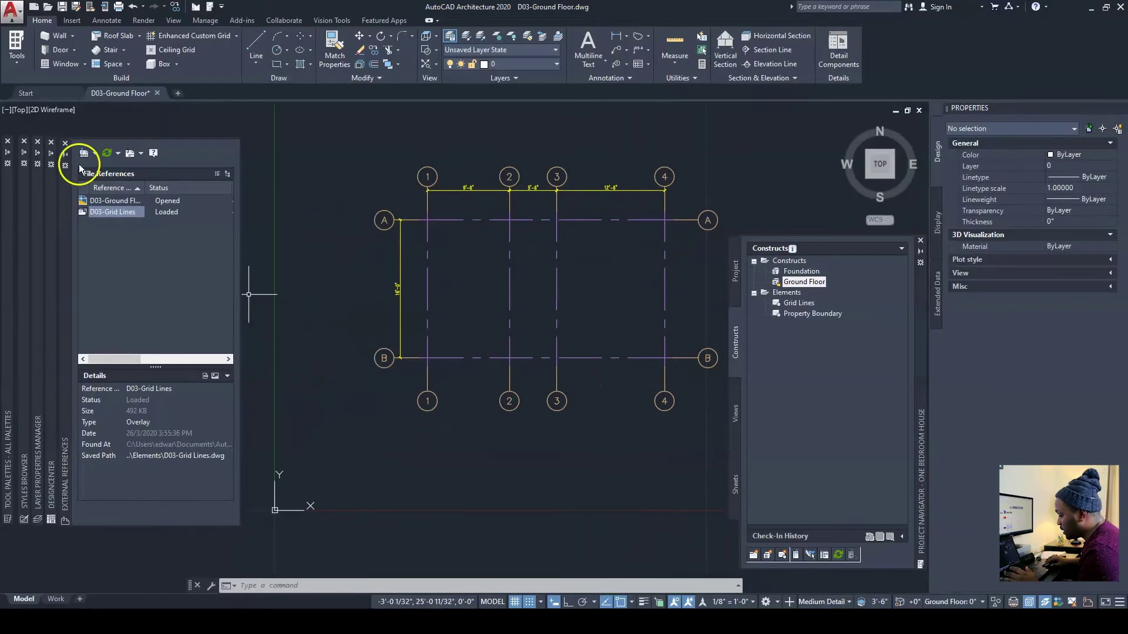
left_click(65, 154)
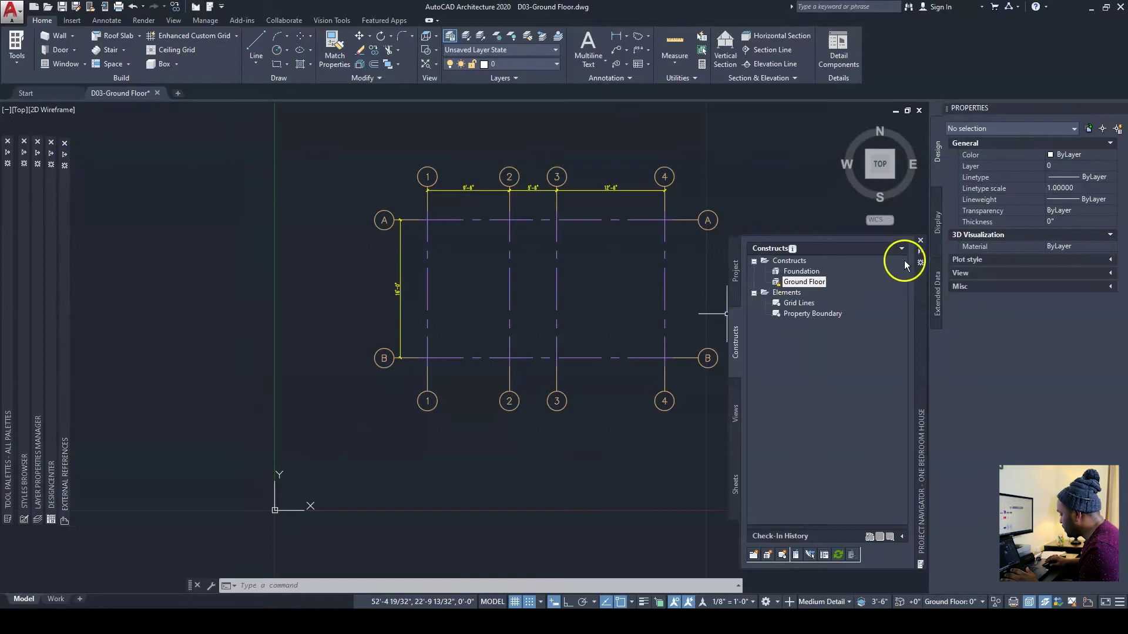
left_click(921, 252)
middle_click_drag(562, 272, 574, 290)
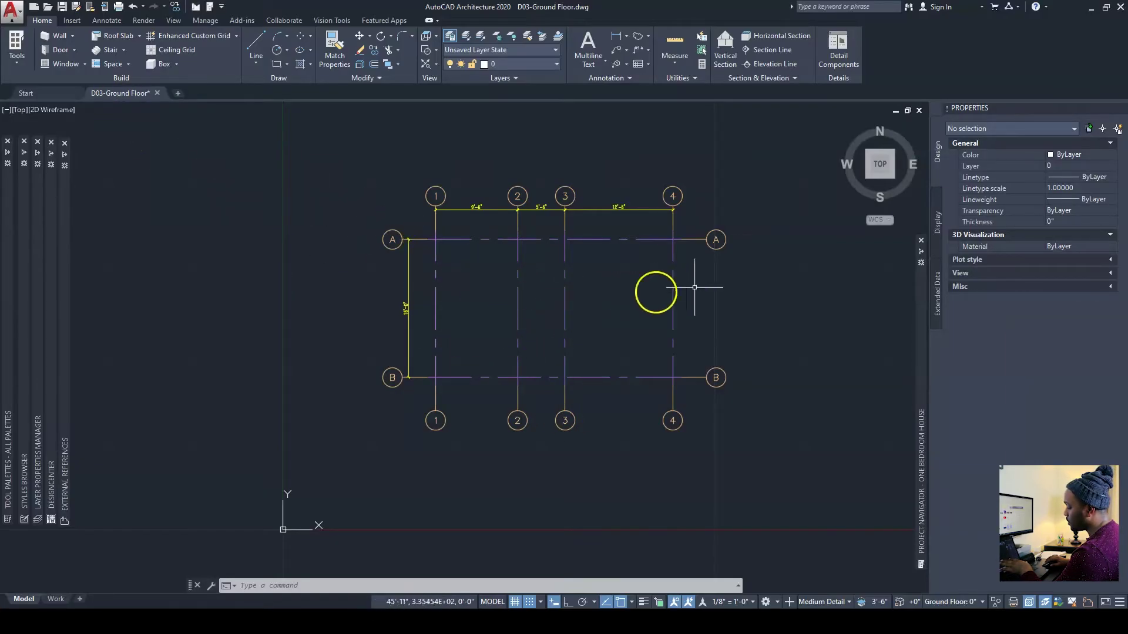
left_click(798, 302)
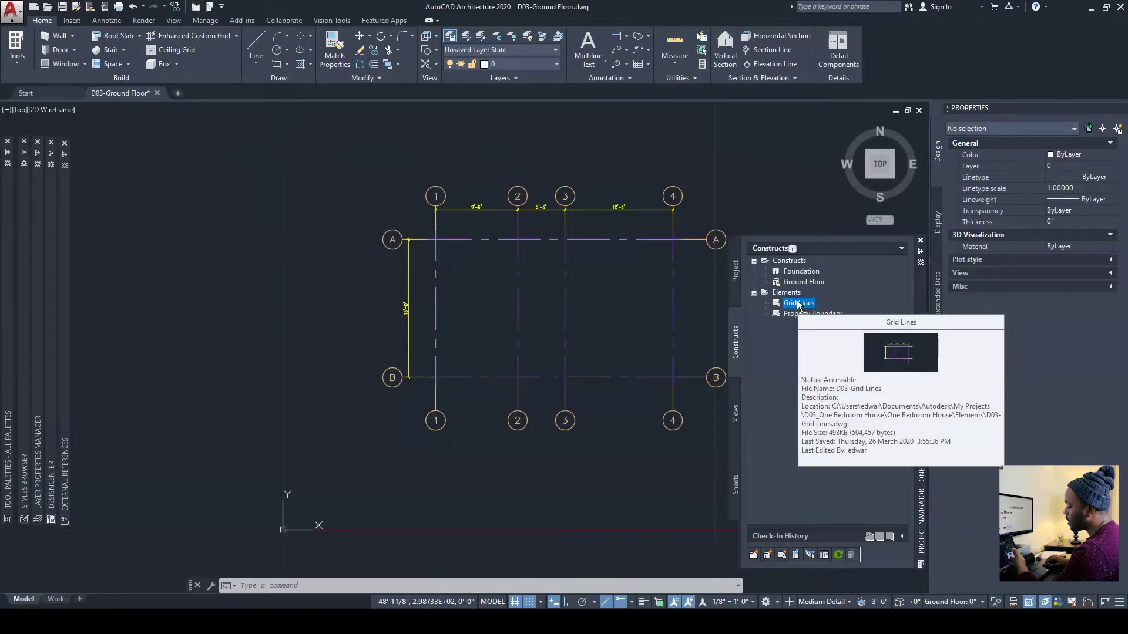
left_click(479, 313)
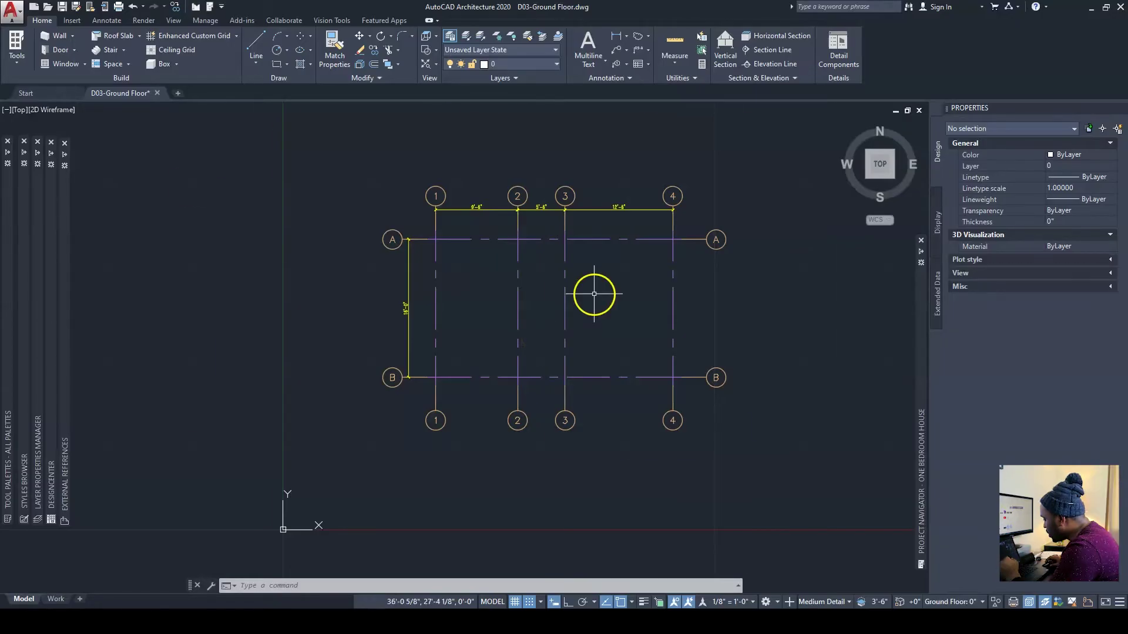
Step: Look through the general Design tools and the wall styles in the tool palettes
scroll(587, 297, "up", 3)
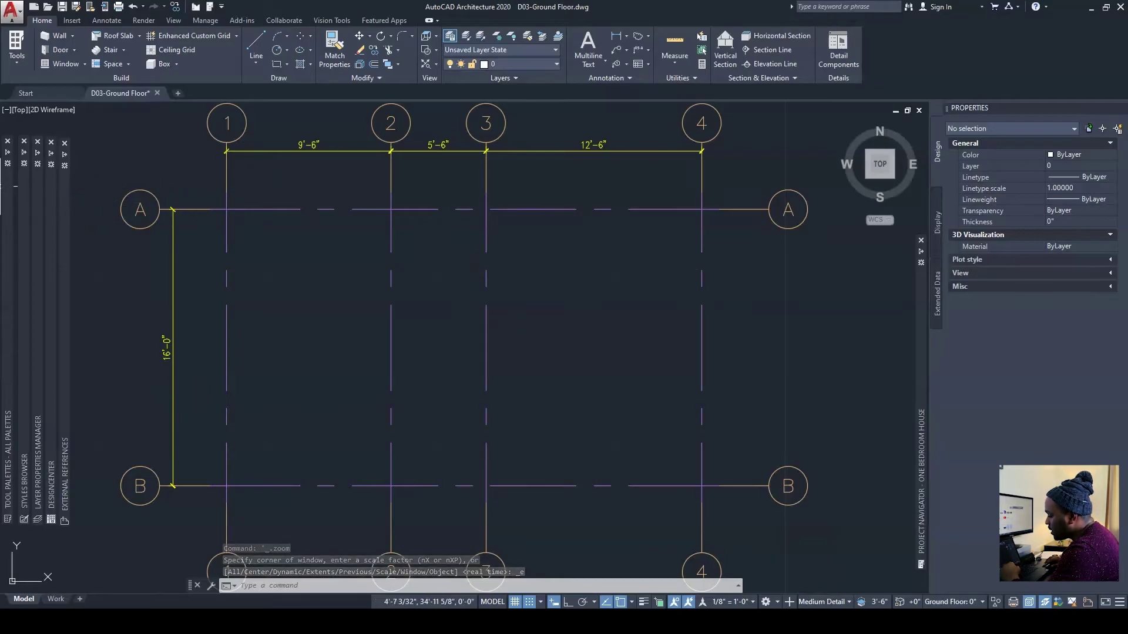
mouse_move(7, 182)
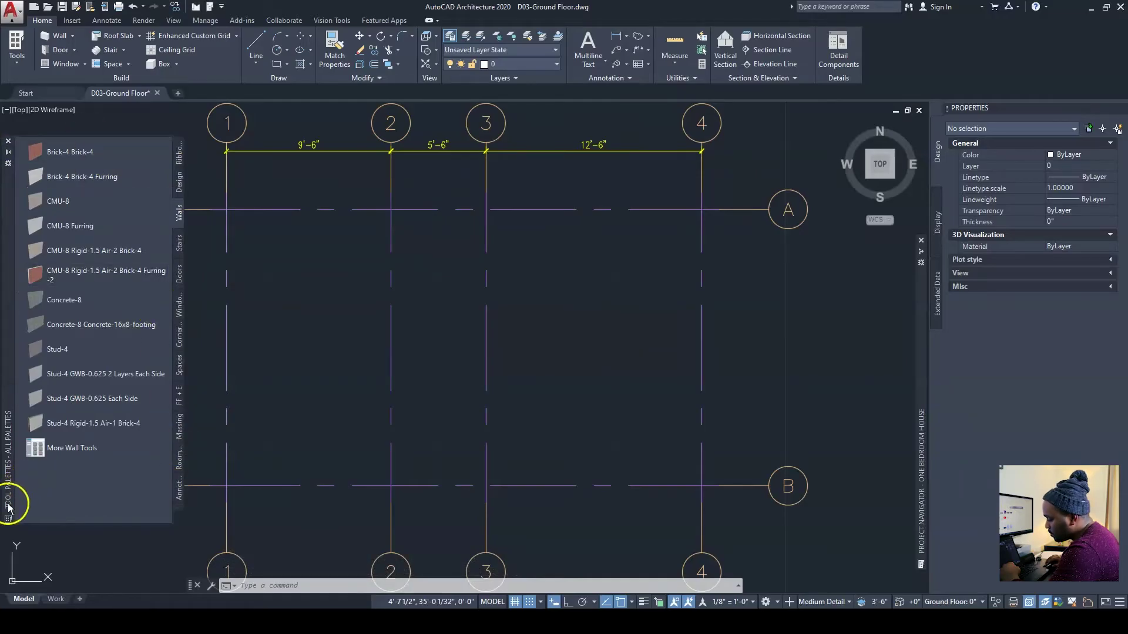
left_click(179, 185)
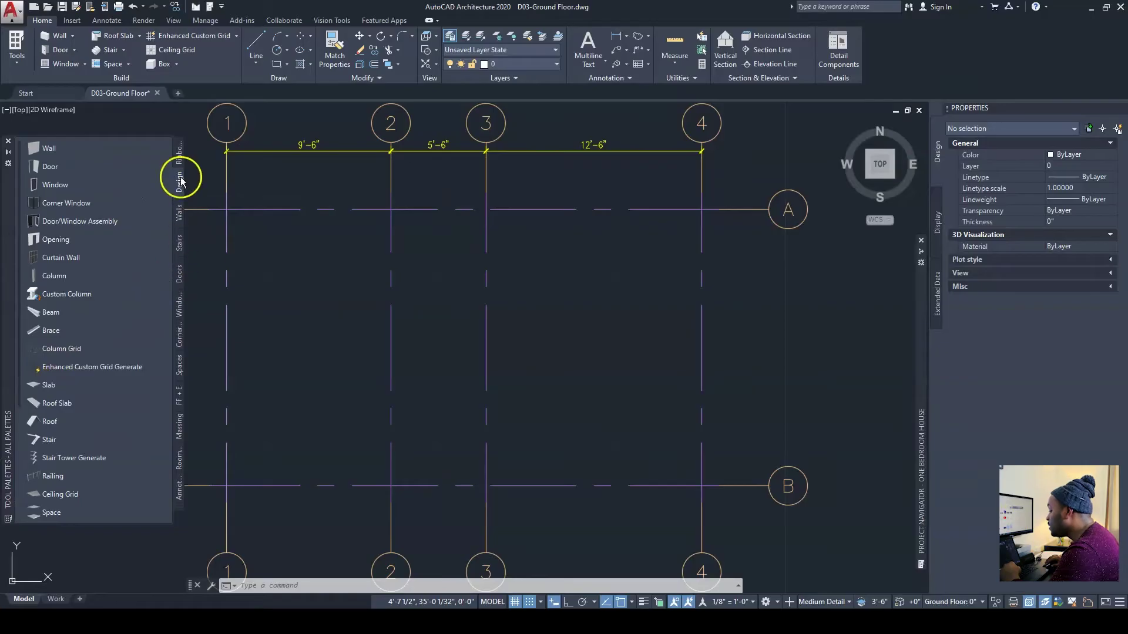
left_click(180, 215)
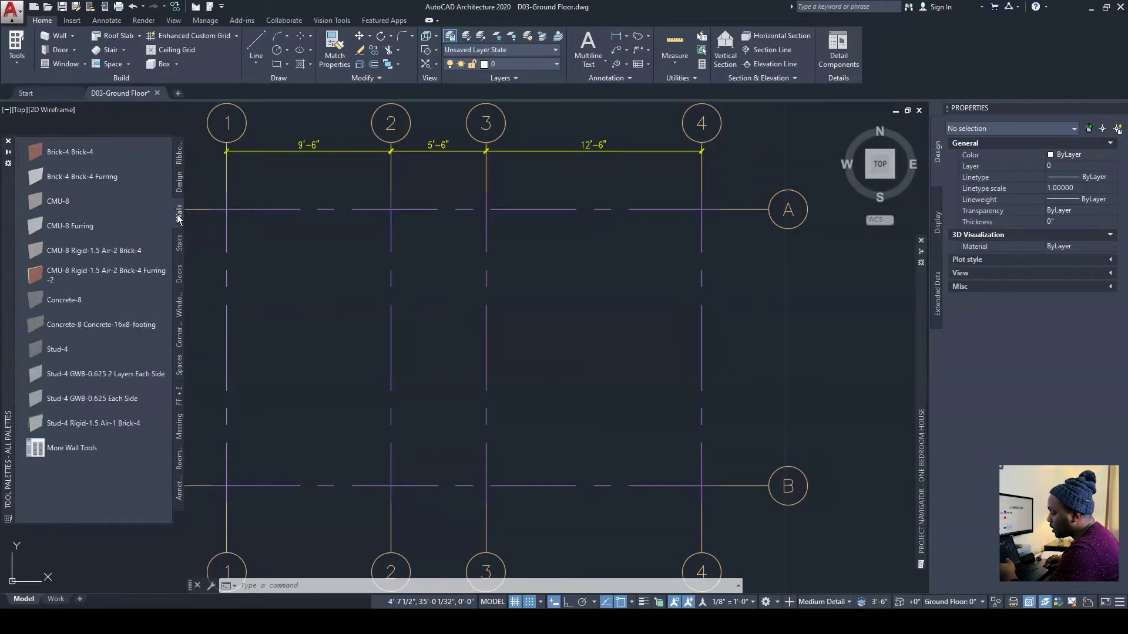
Step: Switch the tool palette group to Design and back to All Palettes
left_click(9, 163)
left_click(9, 166)
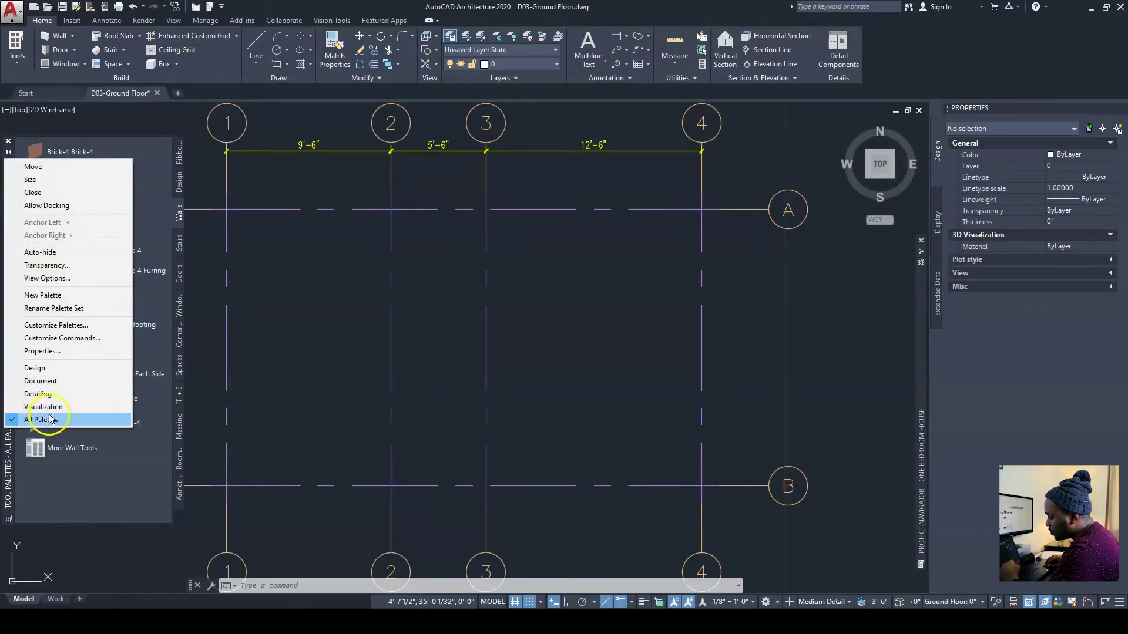
left_click(34, 368)
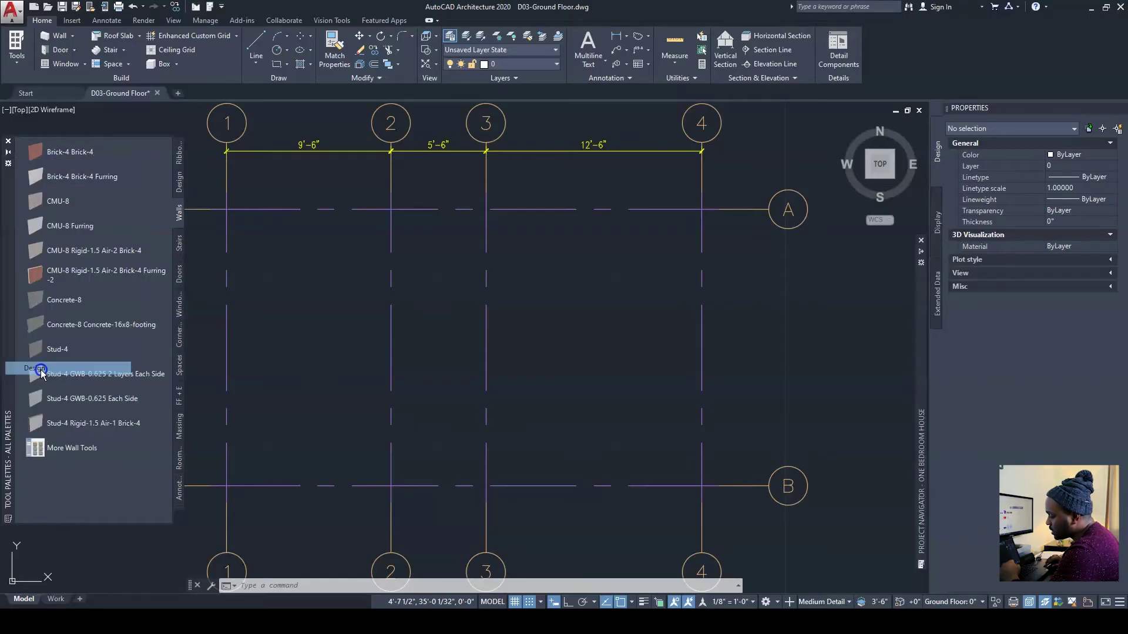
left_click(7, 167)
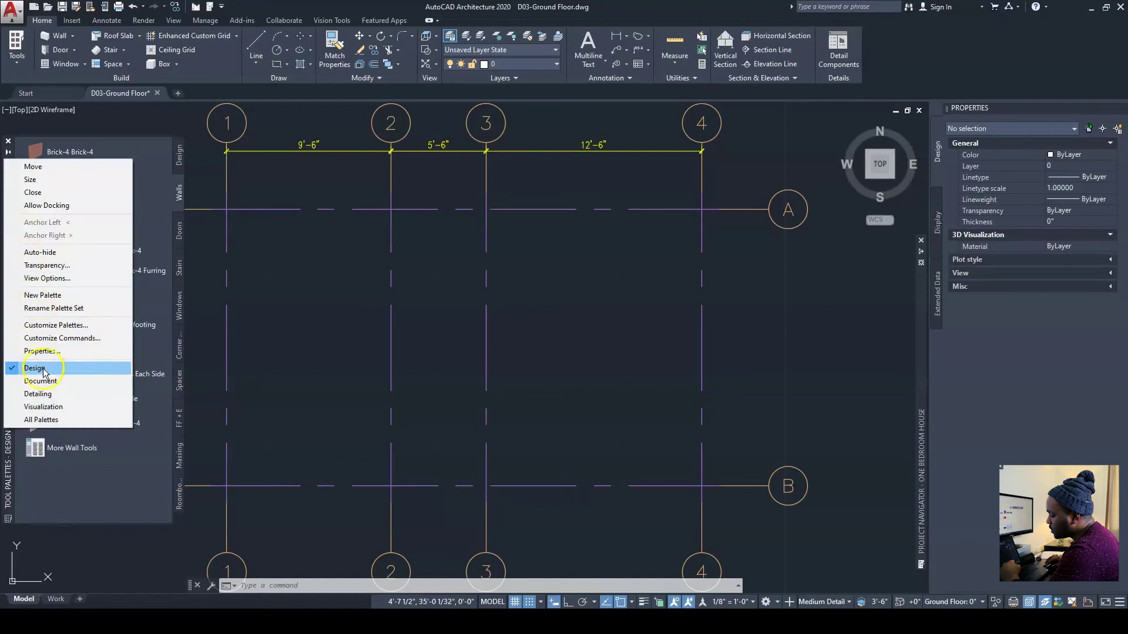
left_click(40, 420)
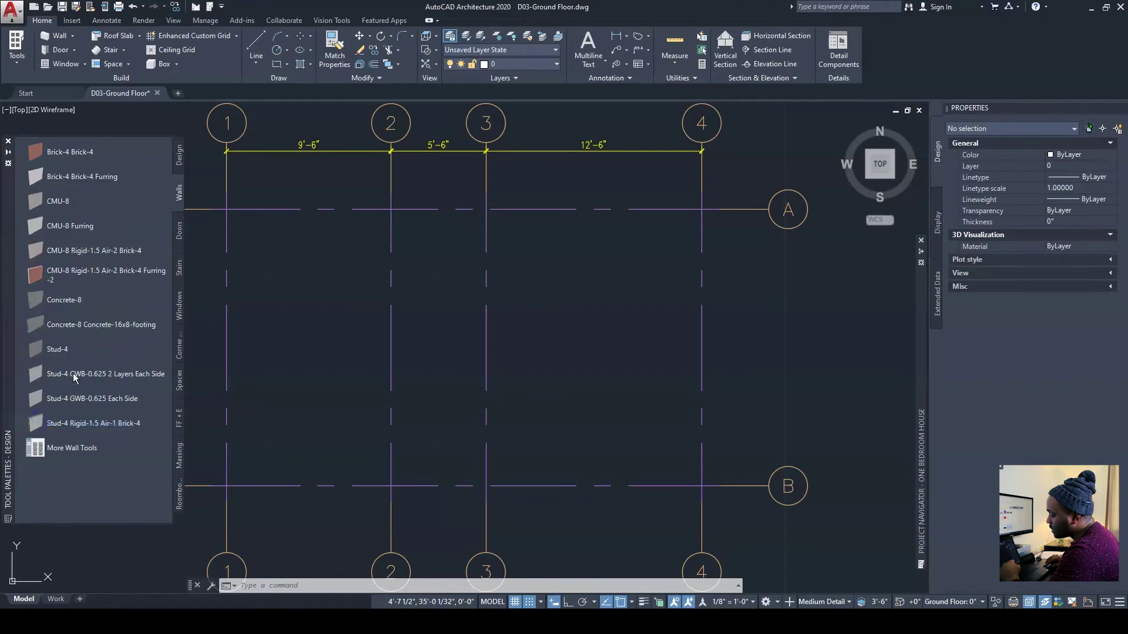
Step: Show the Walls tool palette and look at the additional wall tool categories in the catalog
left_click(178, 216)
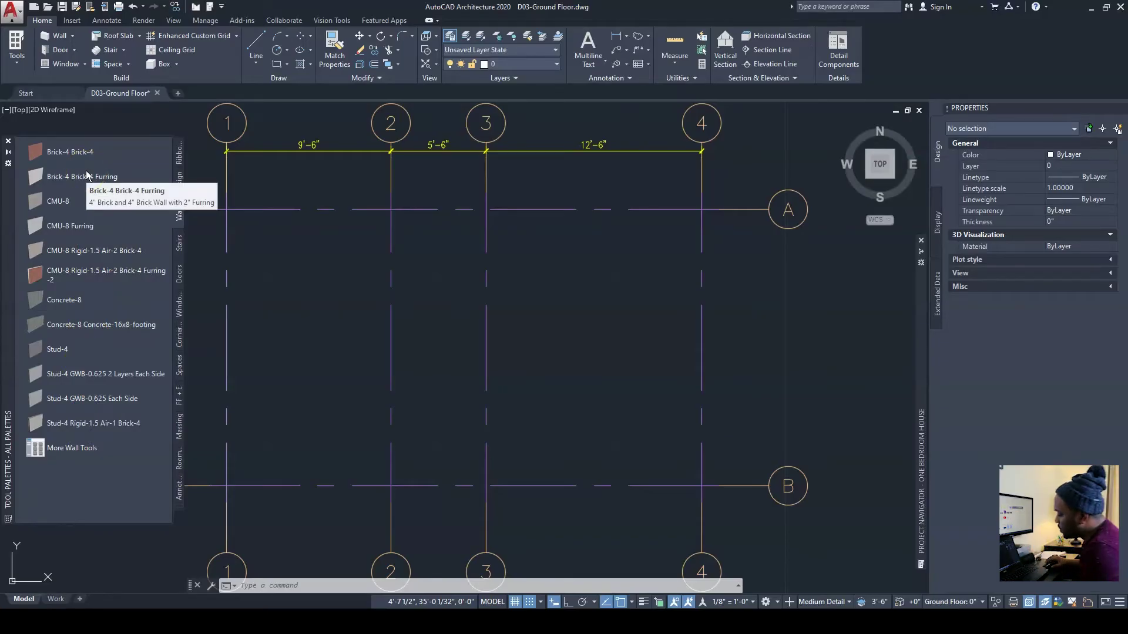
left_click(63, 453)
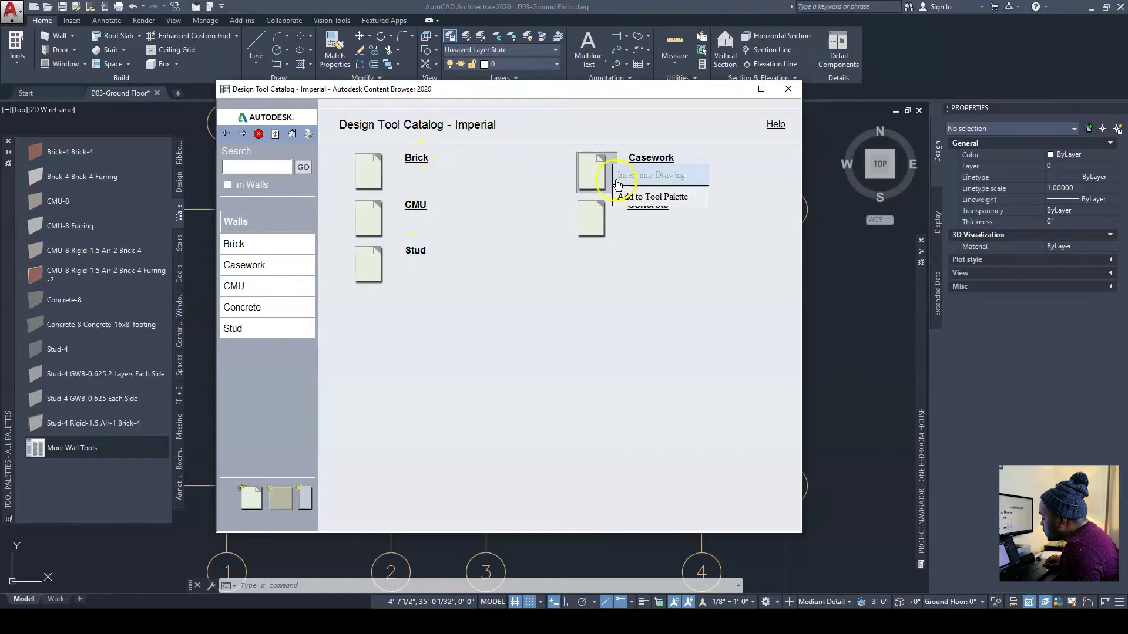
left_click(791, 94)
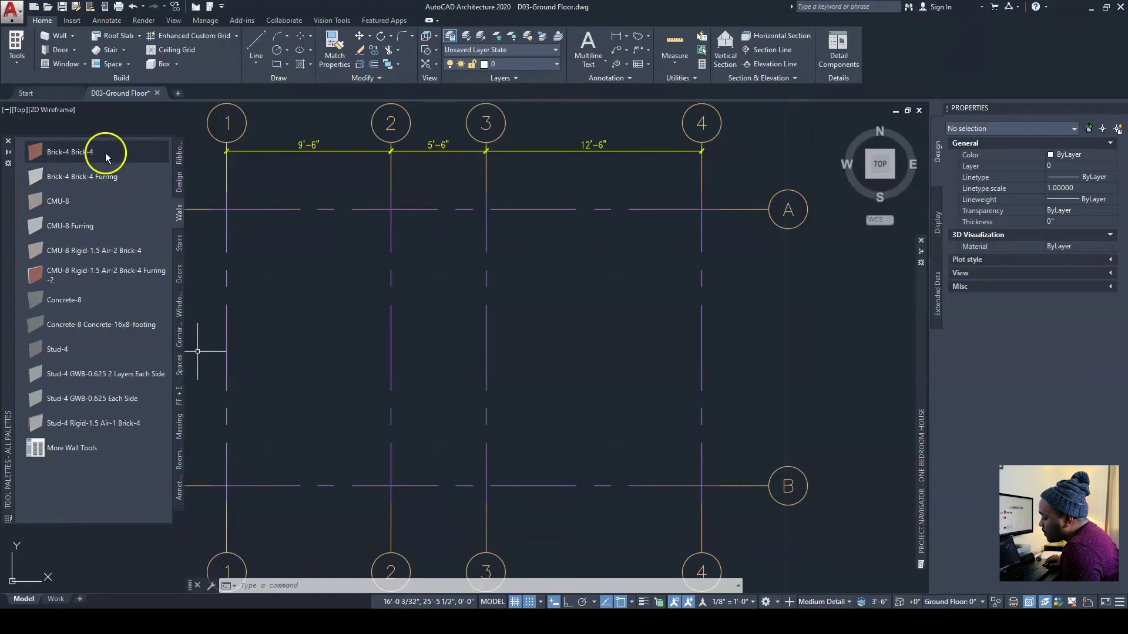
Step: Find the CMU-6 wall among the CMU walls of the Design Tool Catalog - Imperial in the Content Browser
left_click(21, 66)
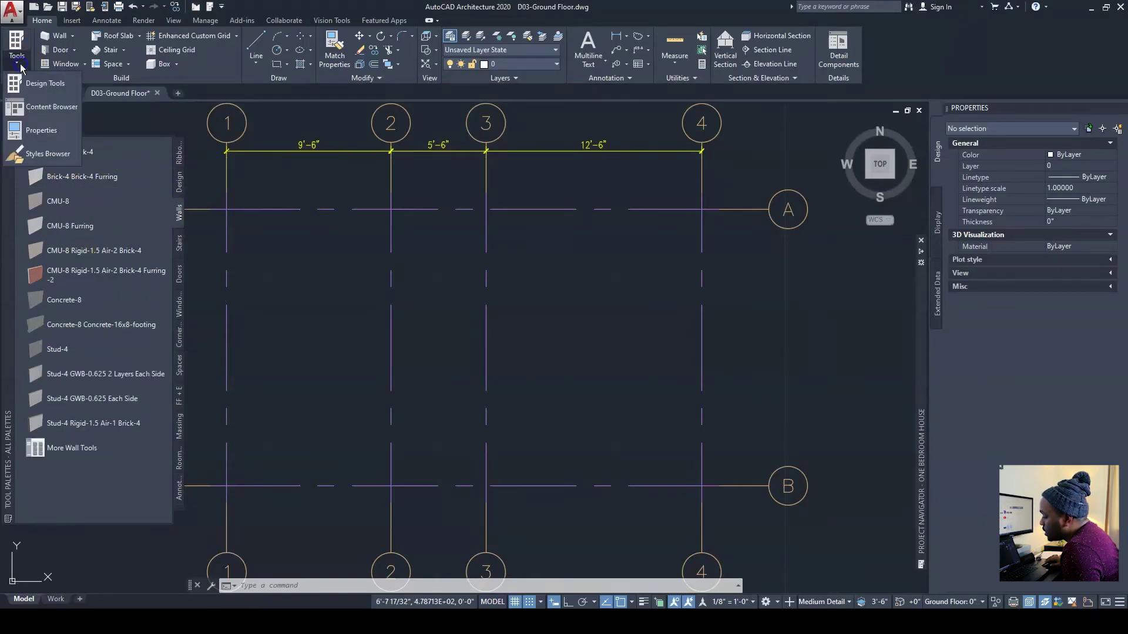
left_click(38, 109)
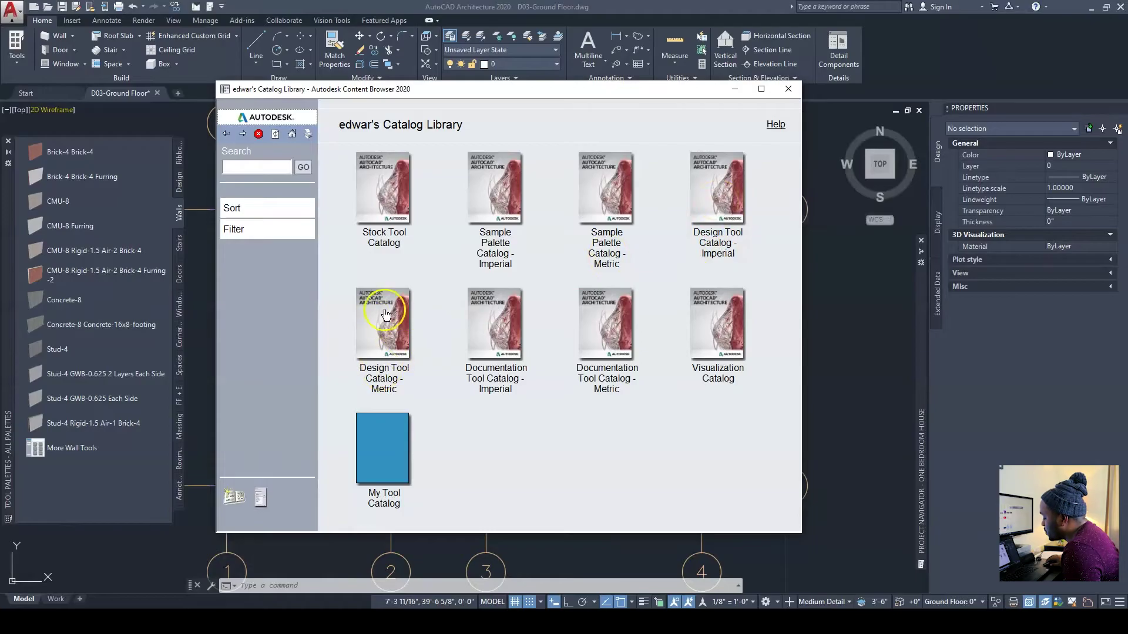
left_click(722, 200)
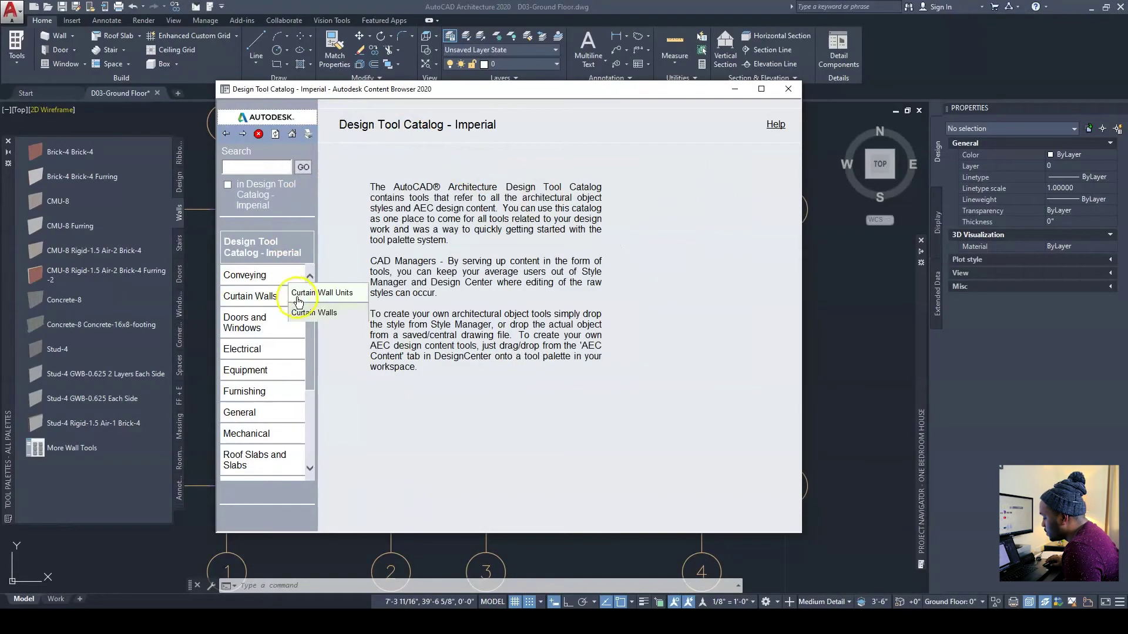
left_click_drag(309, 319, 316, 422)
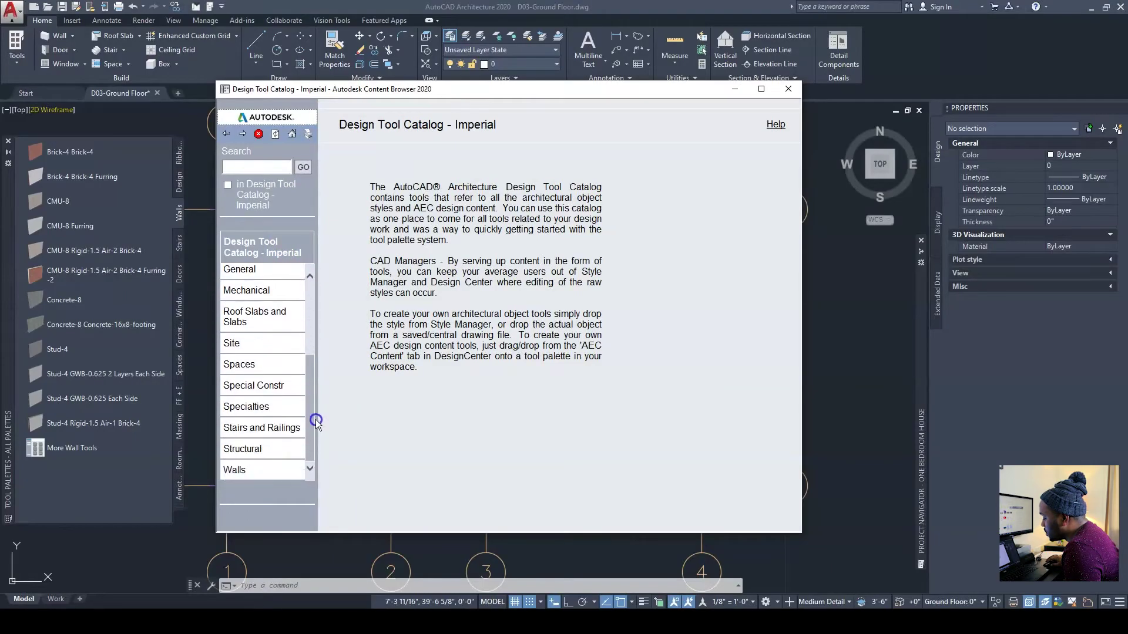
left_click(234, 470)
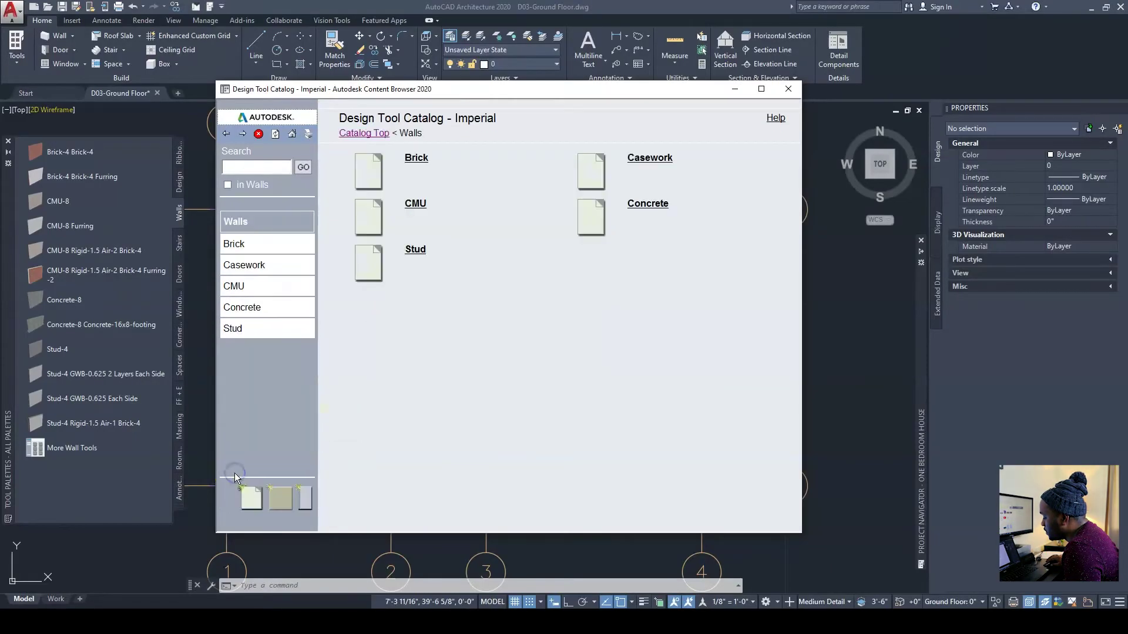
left_click(417, 205)
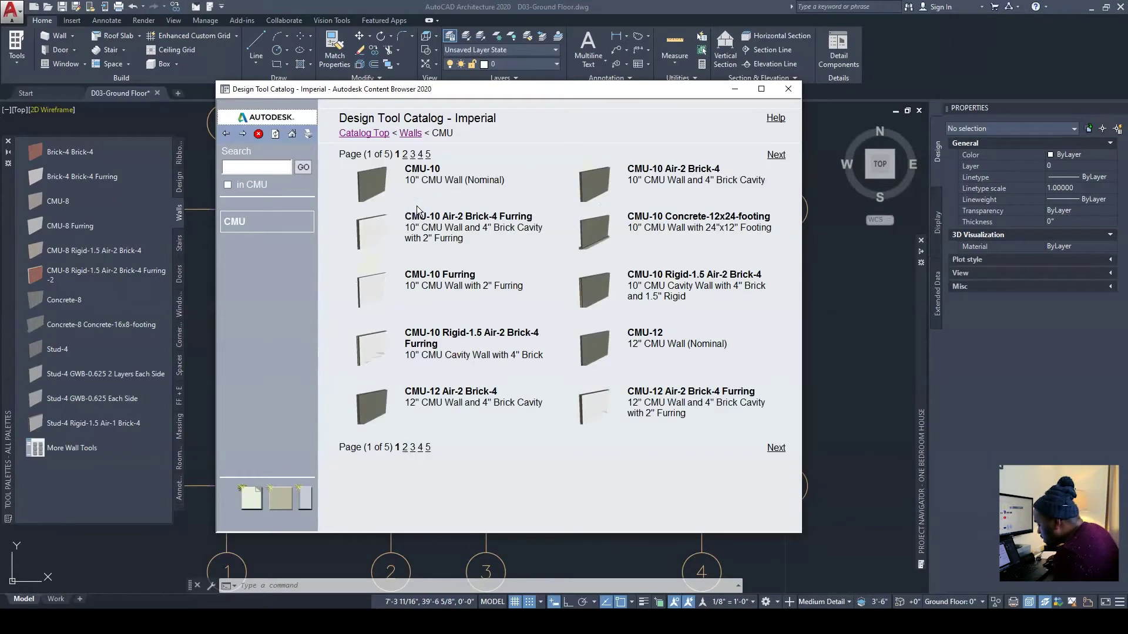
right_click(598, 185)
left_click(426, 374)
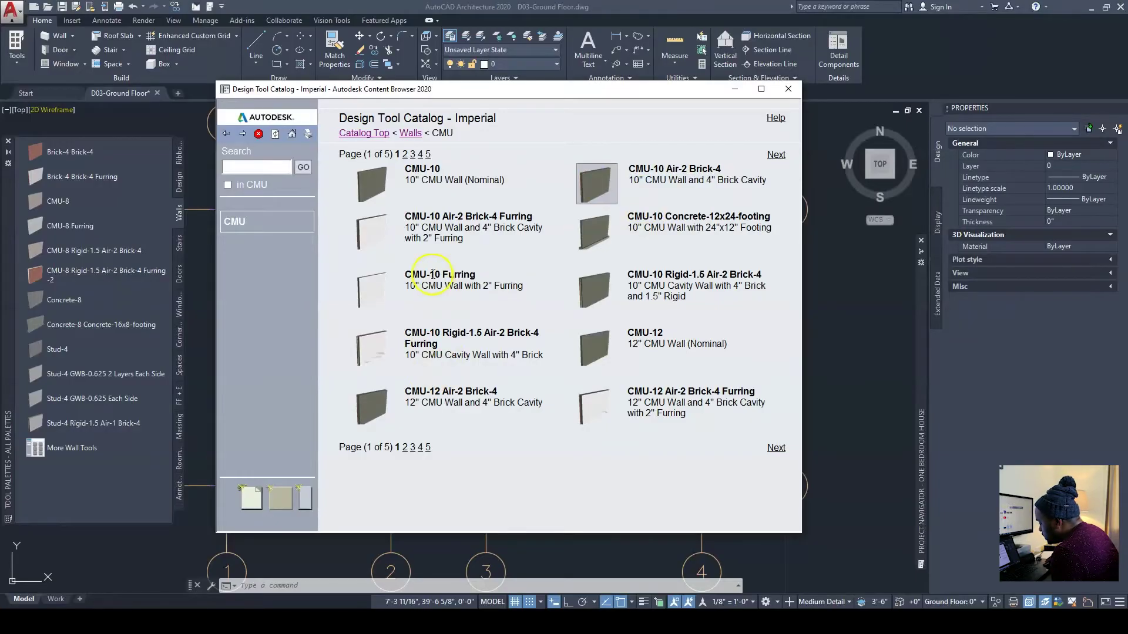
left_click(776, 448)
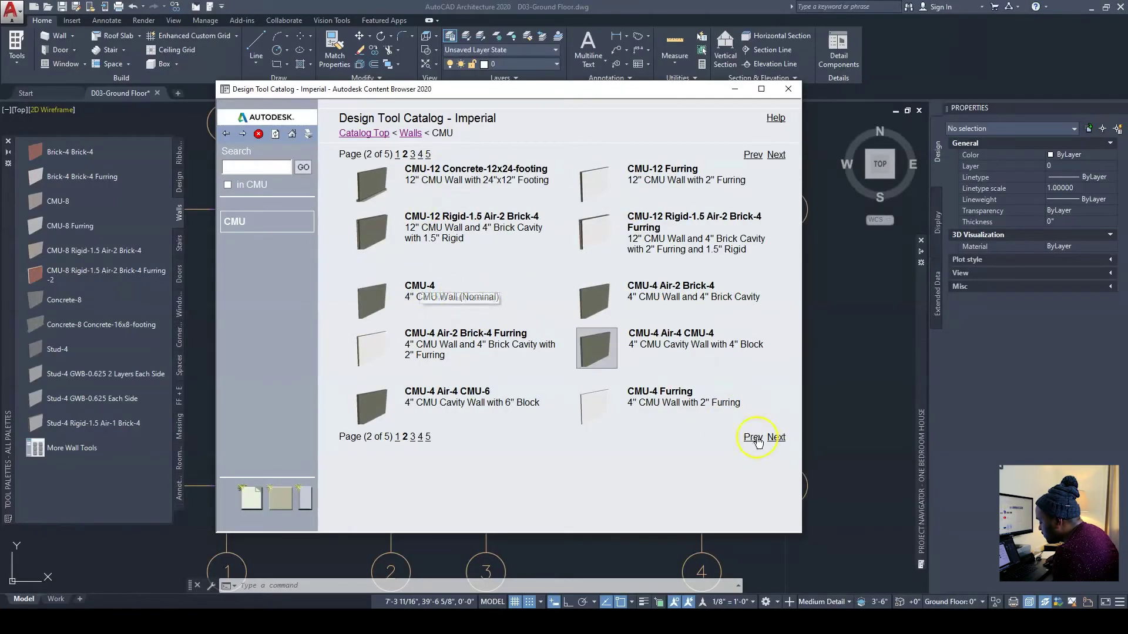
left_click(776, 437)
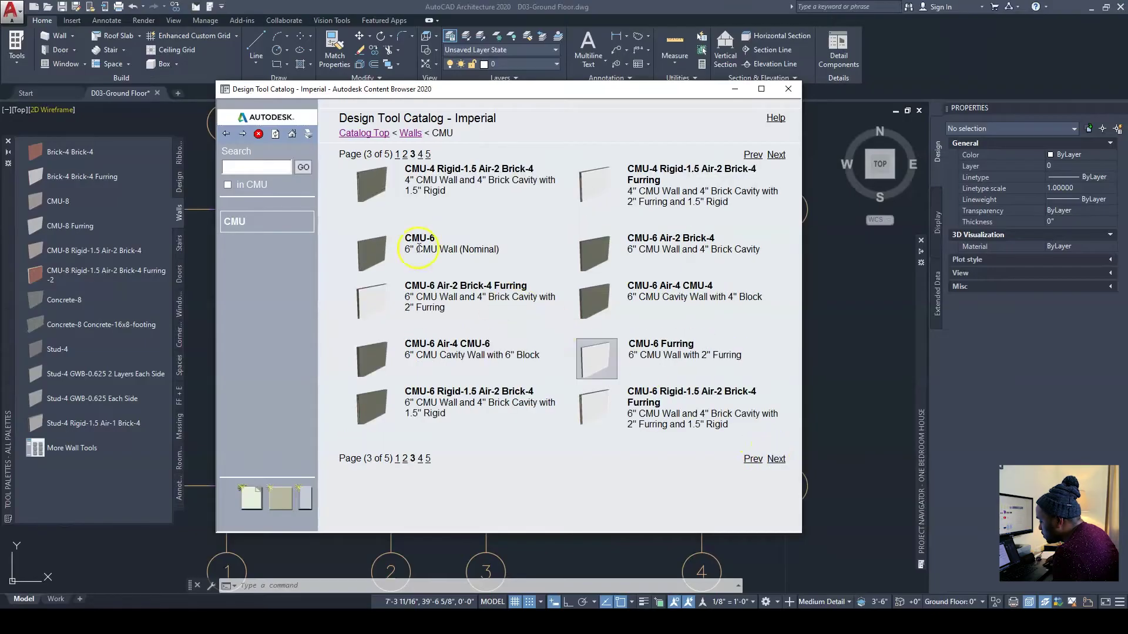
Step: Try to copy the CMU-6 wall tool from the catalog directly onto the Walls palette
left_click(376, 254)
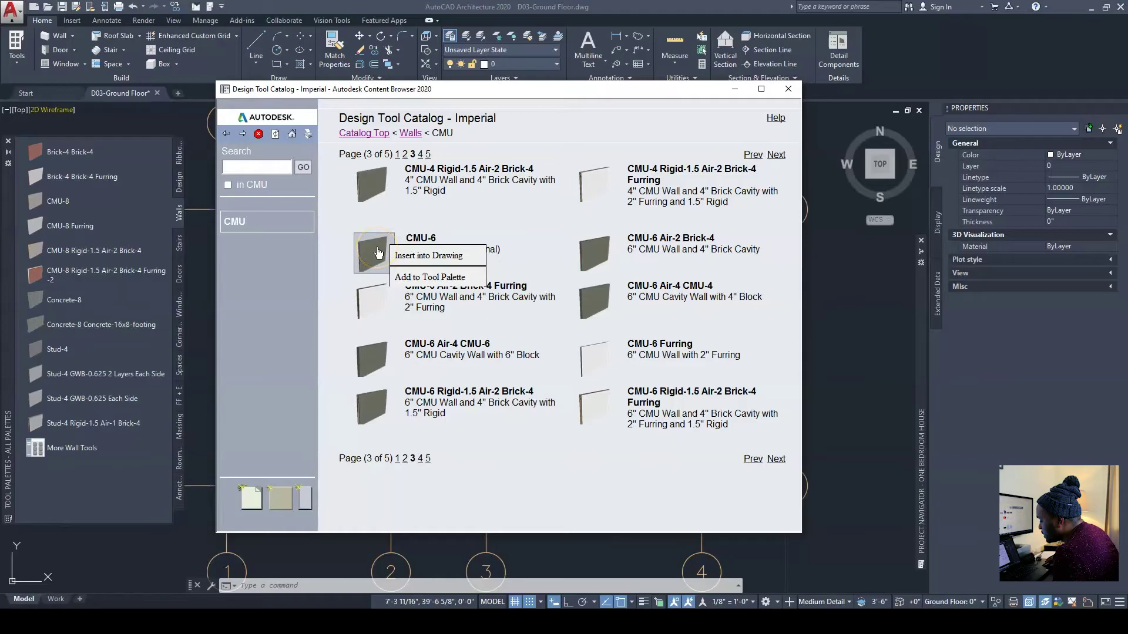
left_click(420, 224)
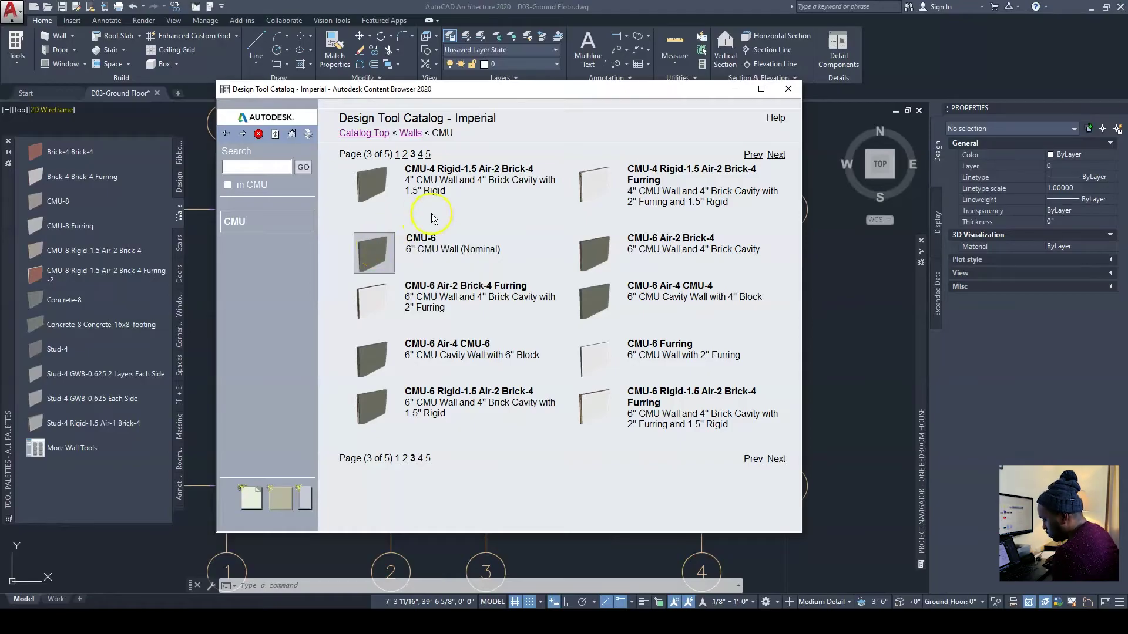
left_click(371, 241)
left_click_drag(371, 241, 88, 232)
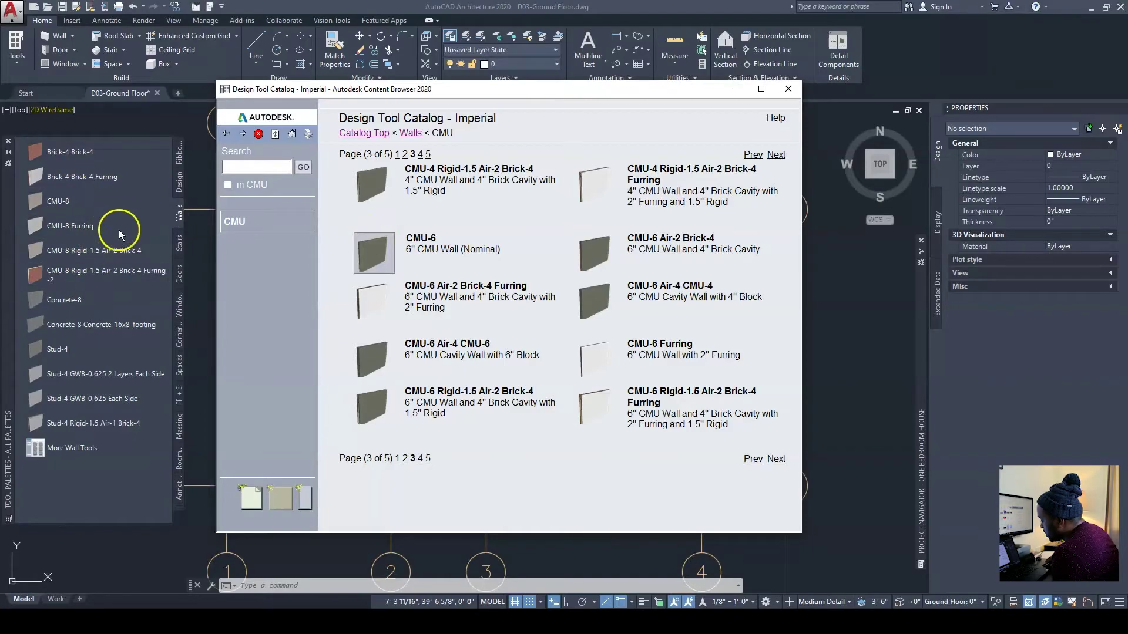
Step: Add the CMU-6 wall to the Walls tool palette and move it to the head of the list
left_click(382, 254)
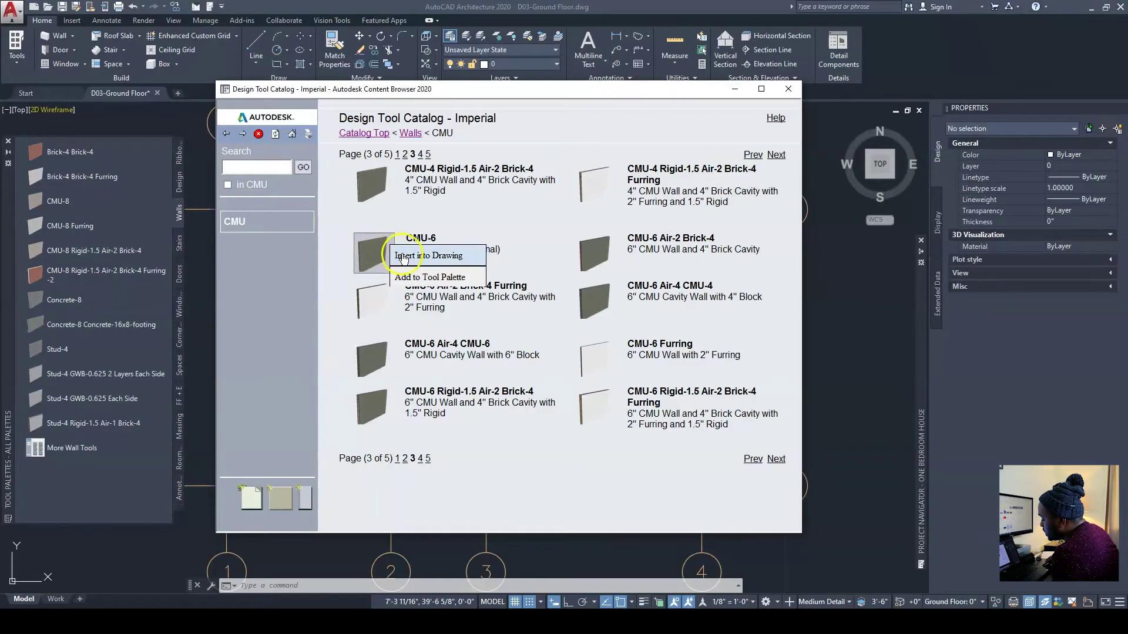
left_click(428, 278)
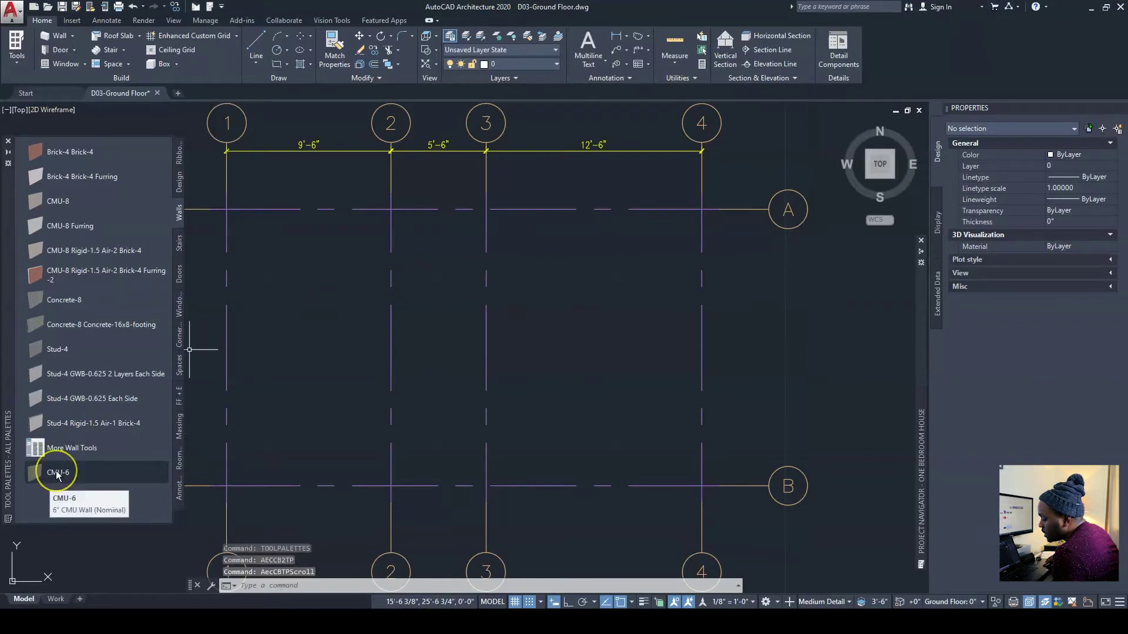
left_click_drag(57, 473, 94, 154)
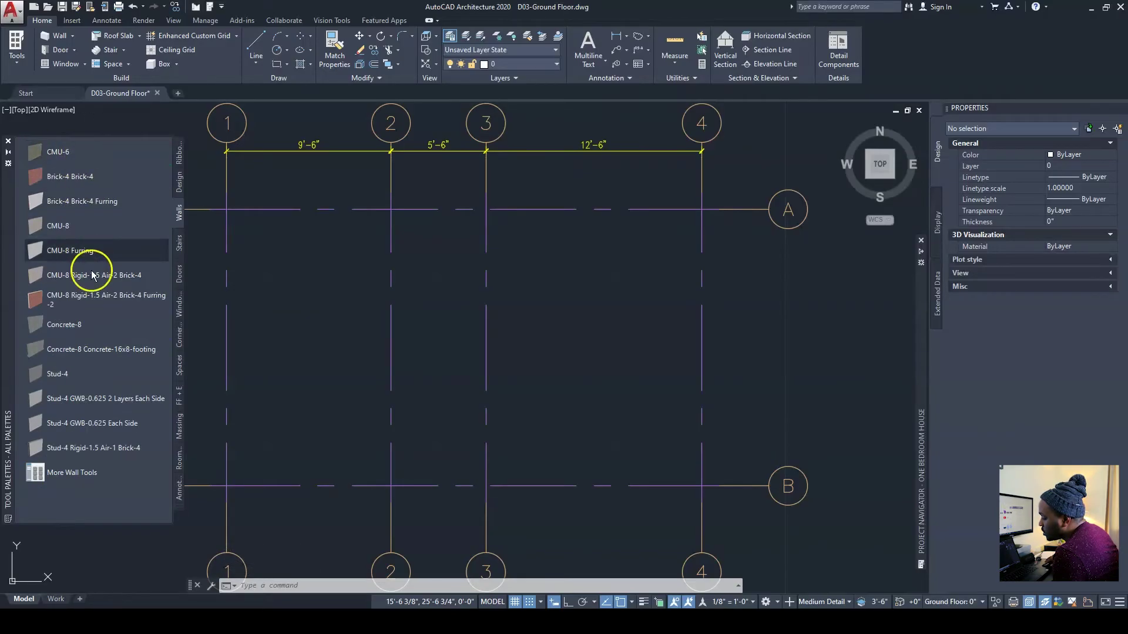
Step: Start adding a wall with the CMU-6 style, set its justification to Center, and review the remaining wall properties
left_click(49, 158)
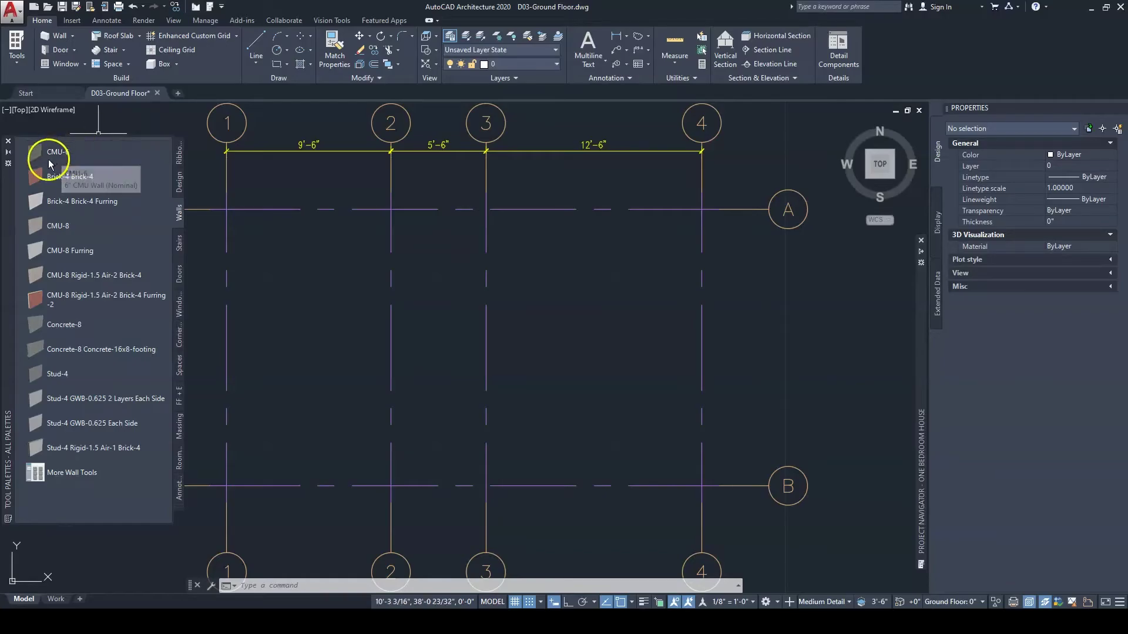
left_click(145, 158)
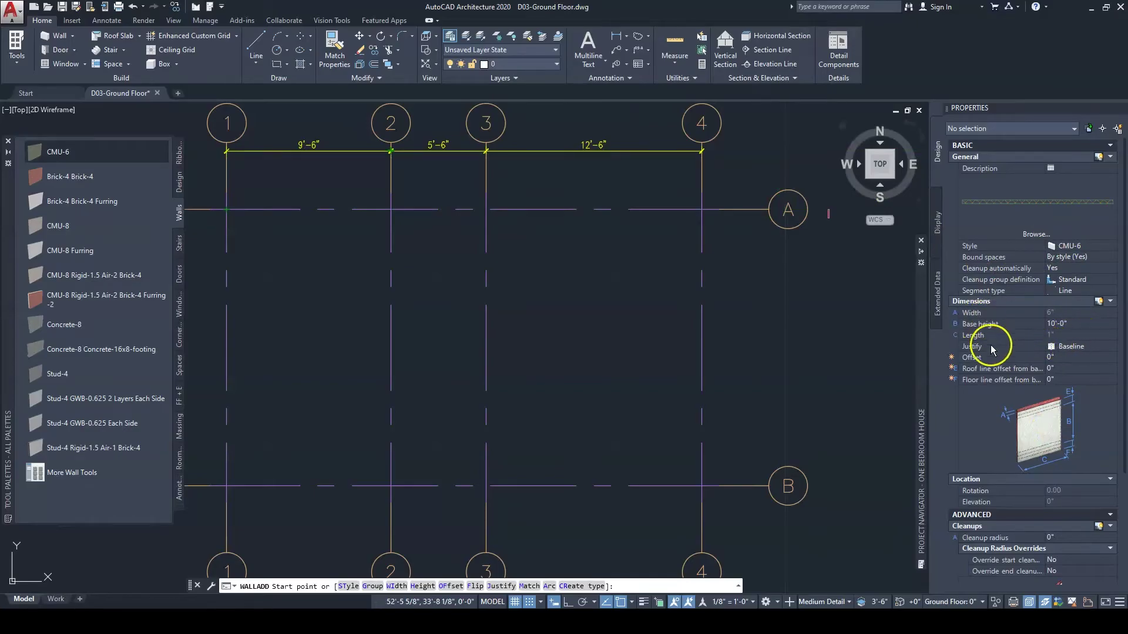
left_click(1074, 348)
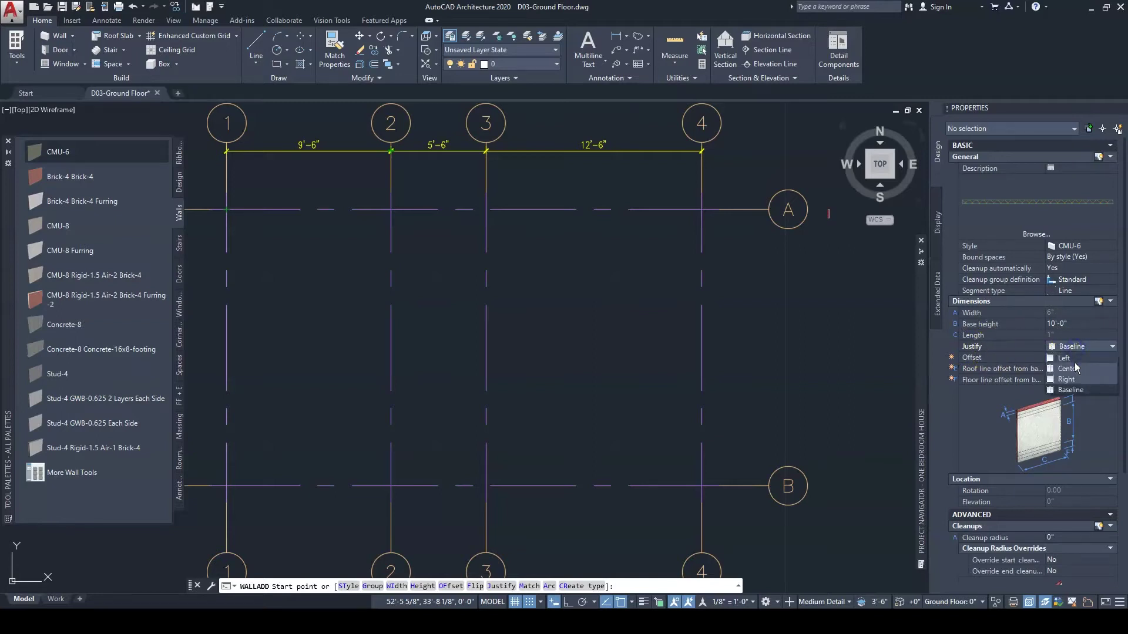
left_click(1076, 370)
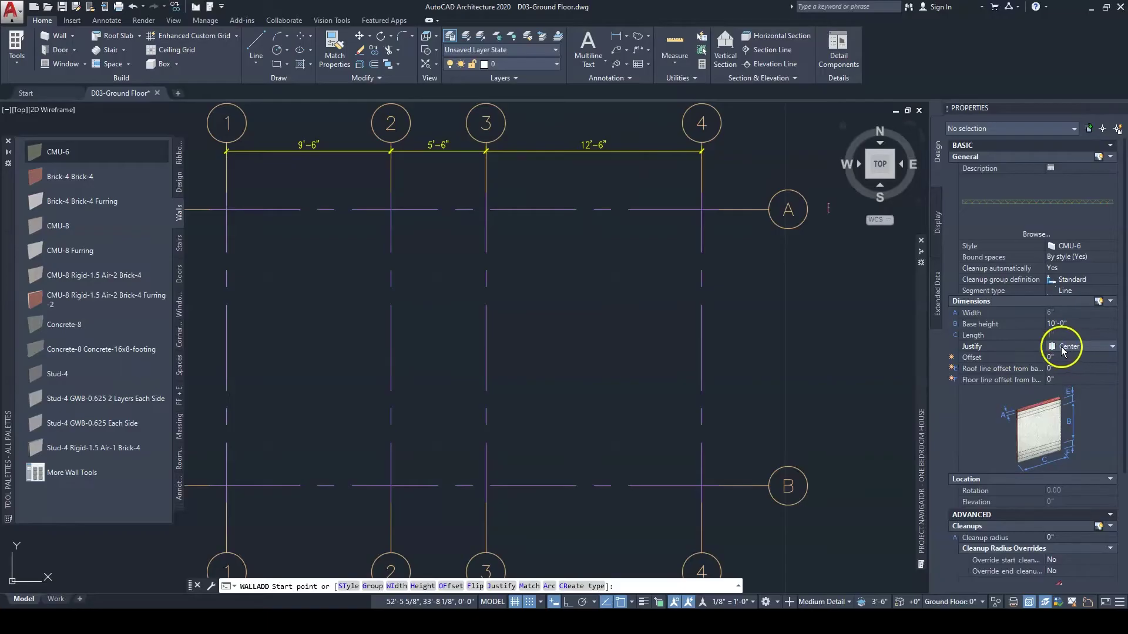
scroll(1074, 477, "down", 1)
scroll(1073, 477, "down", 3)
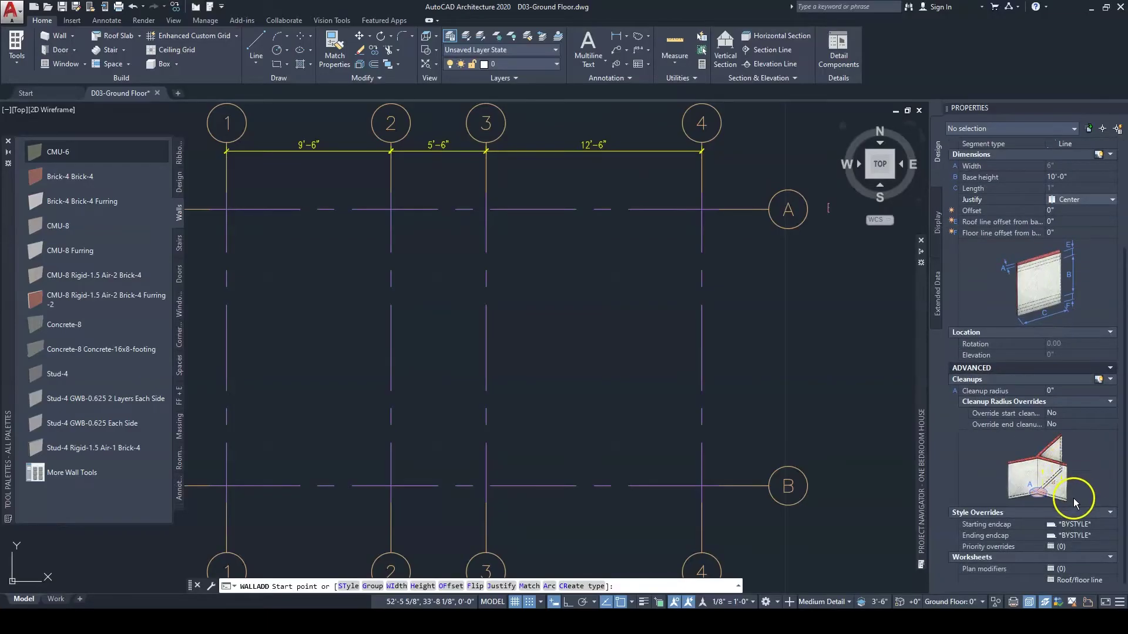
scroll(1092, 394, "up", 4)
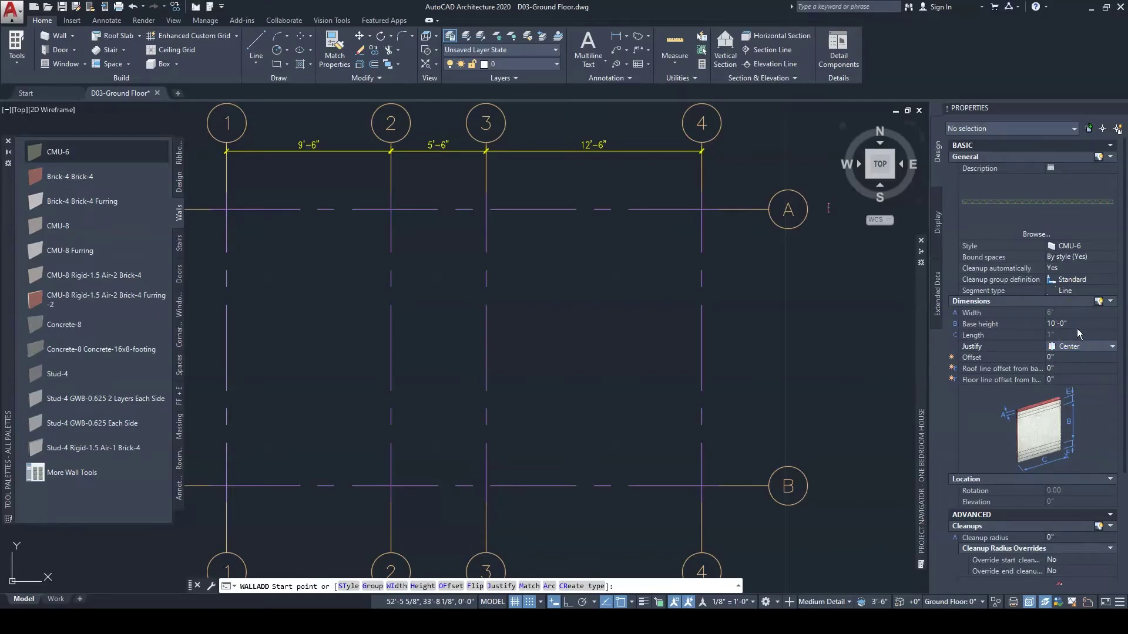
Step: Check the floor elevations and floor-to-floor heights of the project levels, leaving them unedited
mouse_move(925, 321)
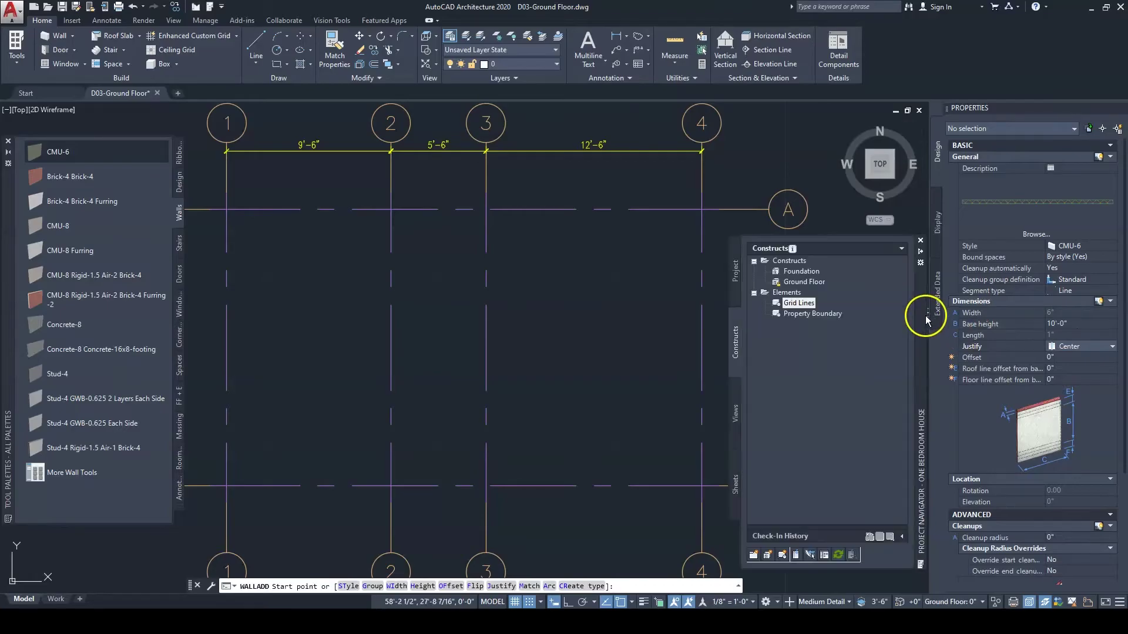
left_click(734, 271)
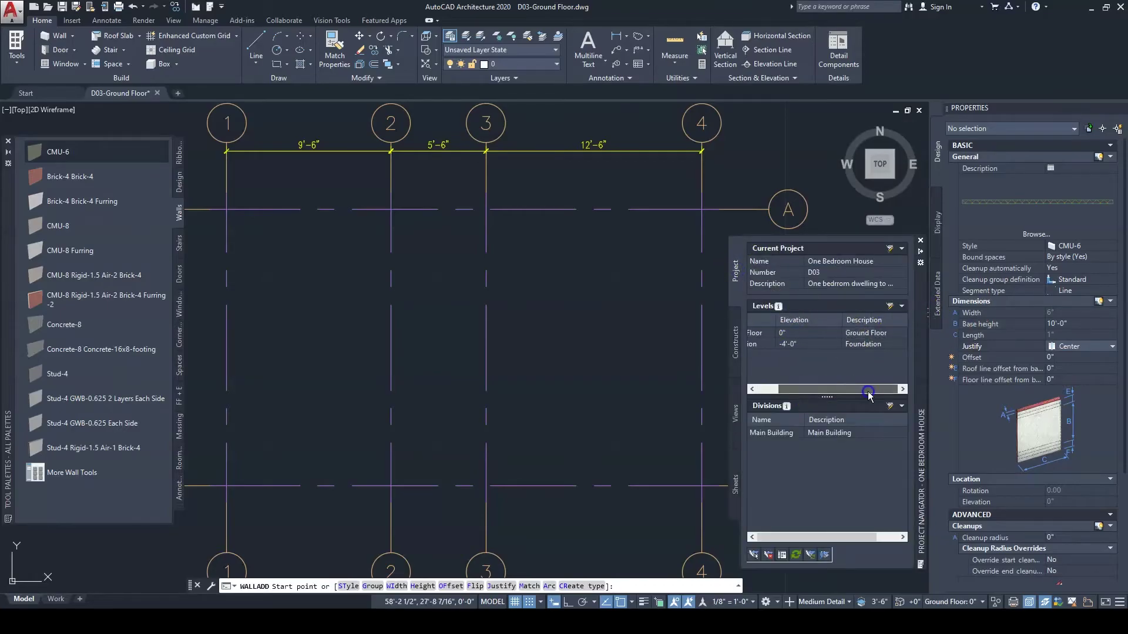
left_click(890, 306)
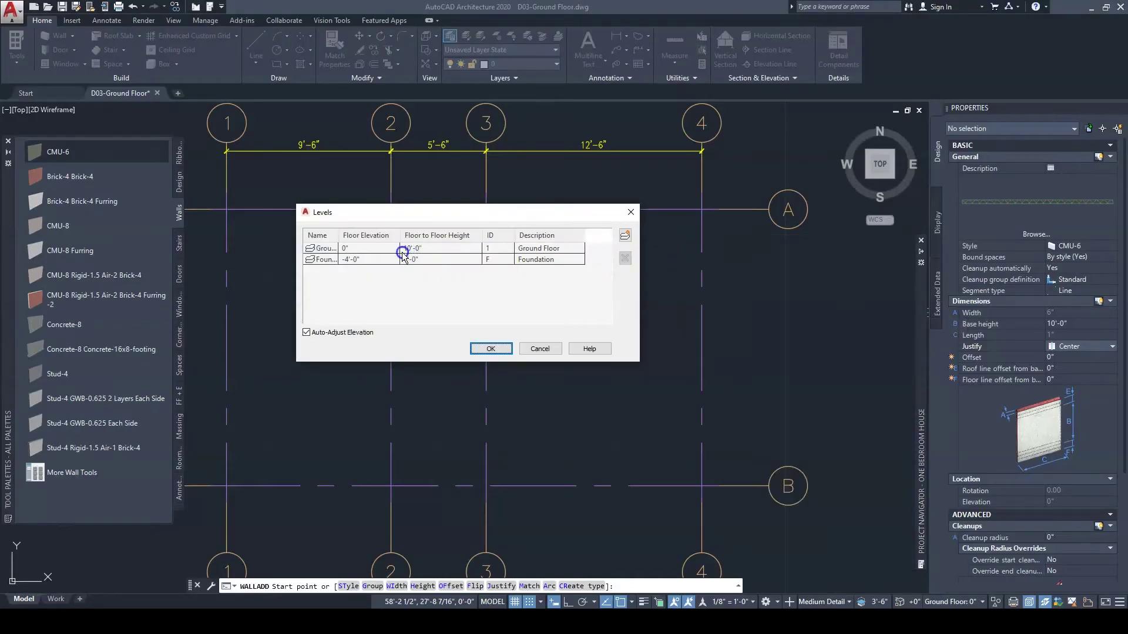
left_click(633, 213)
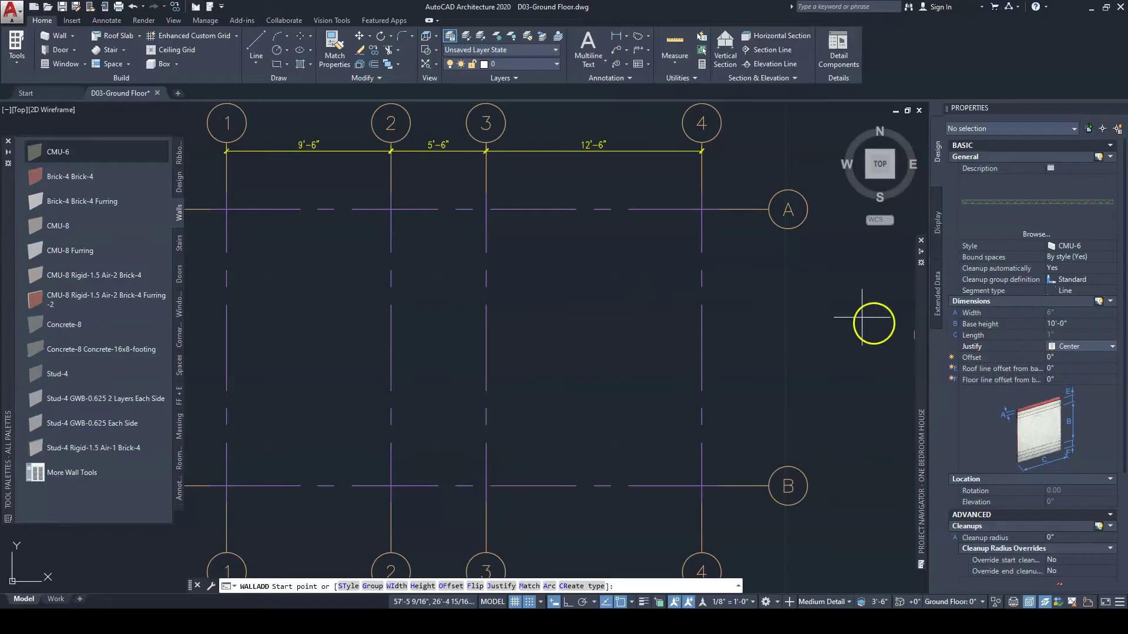
Step: Start the CMU-6 wall at the intersection of grid lines 1 and A
middle_click_drag(493, 244, 629, 297)
scroll(364, 264, "up", 3)
scroll(364, 264, "up", 3)
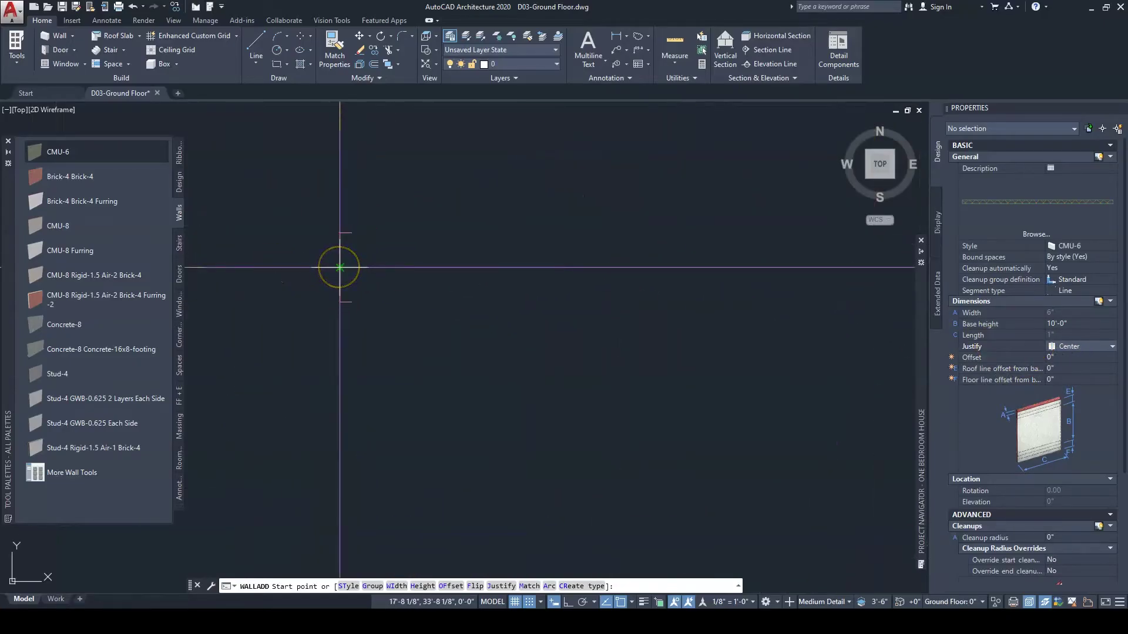
scroll(339, 268, "down", 3)
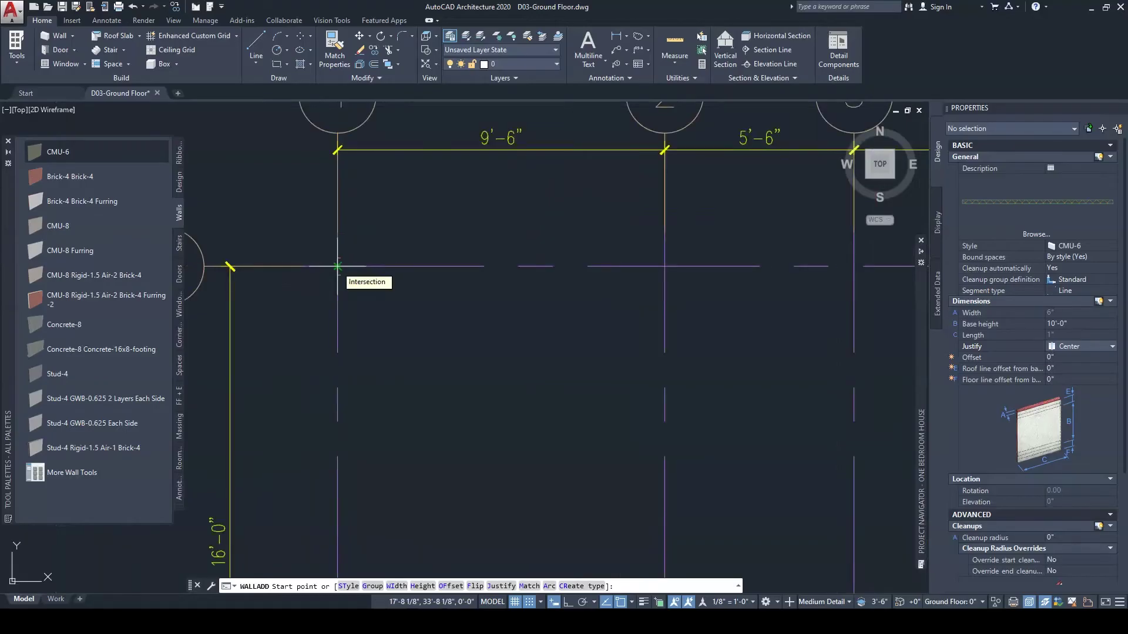
middle_click_drag(338, 267, 390, 302)
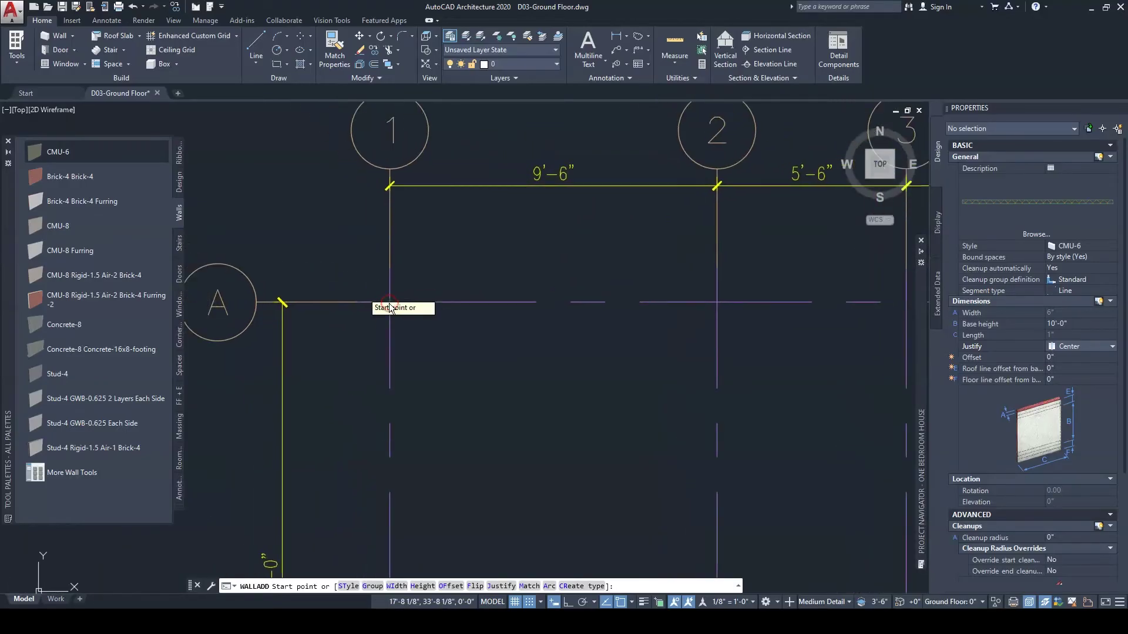
scroll(390, 288, "up", 3)
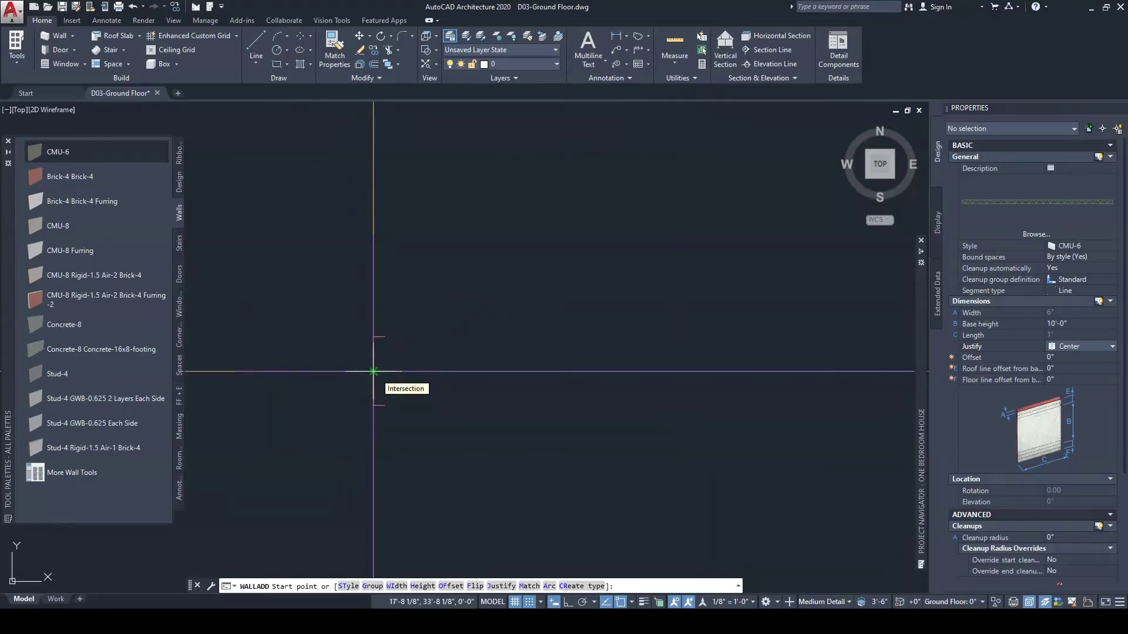
left_click(373, 371)
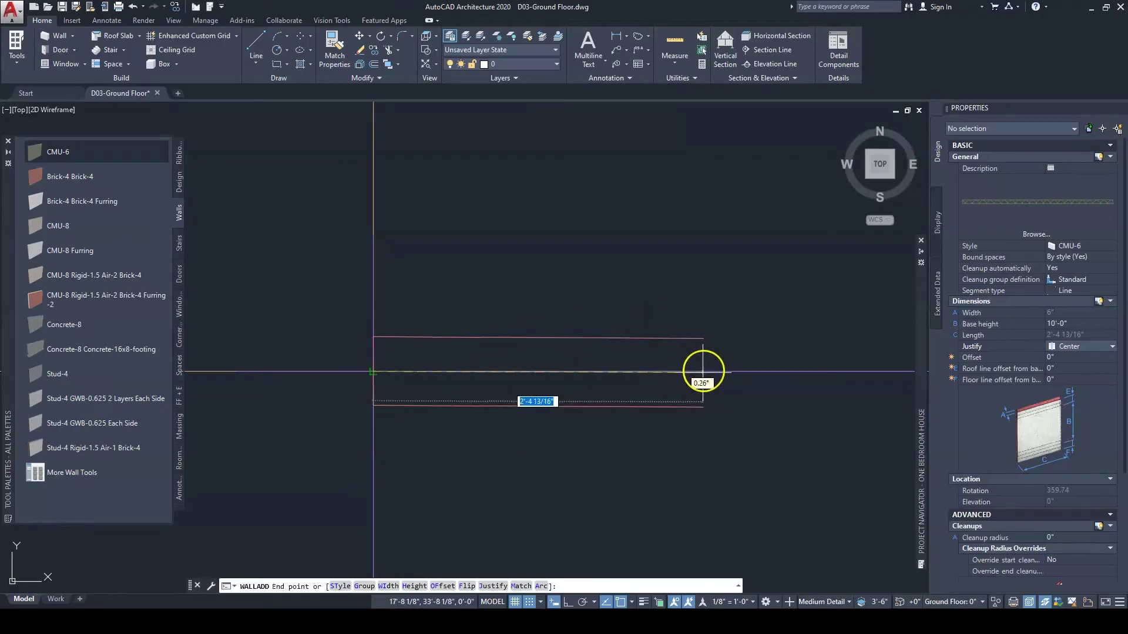
Step: Turn on Ortho mode and run the wall along grid line A to its intersection with grid line 4
scroll(703, 371, "down", 10)
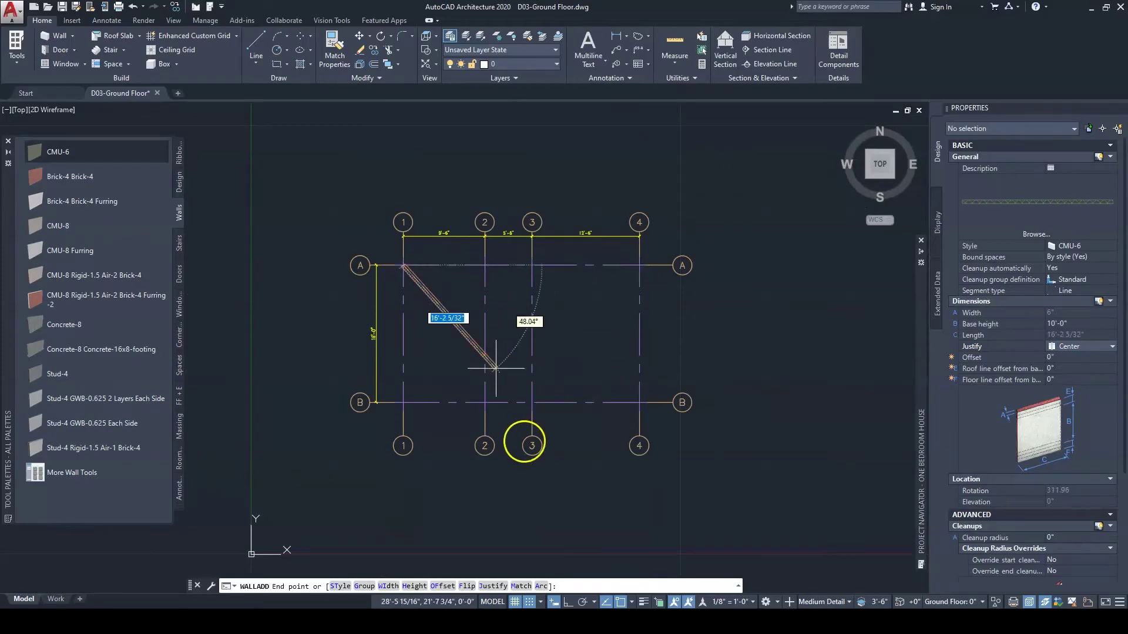
left_click(569, 602)
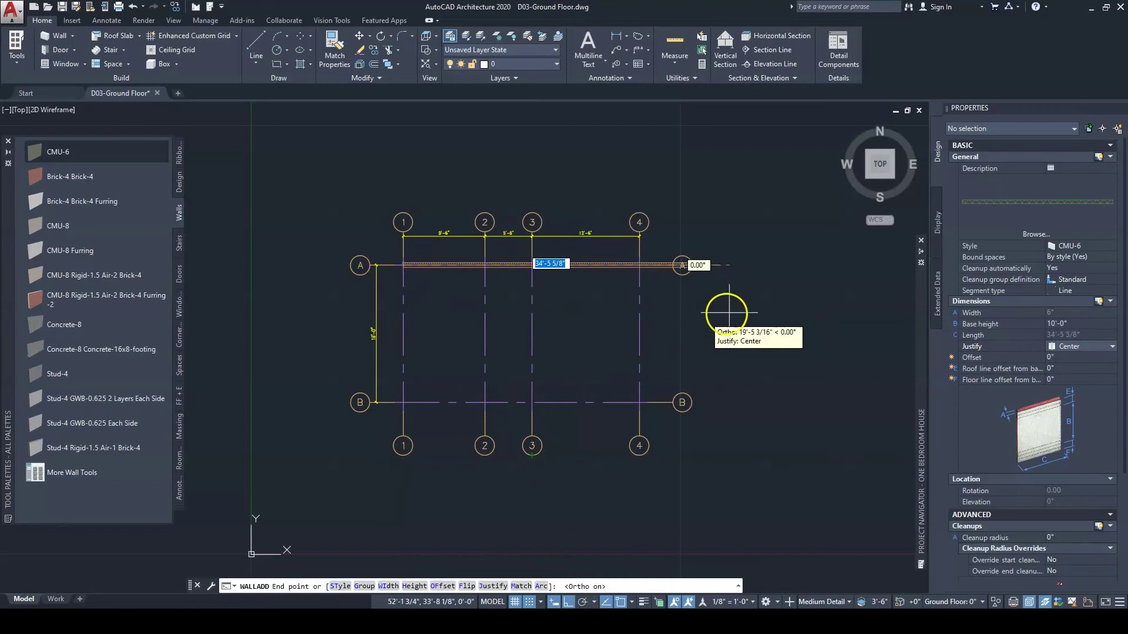
scroll(578, 266, "up", 3)
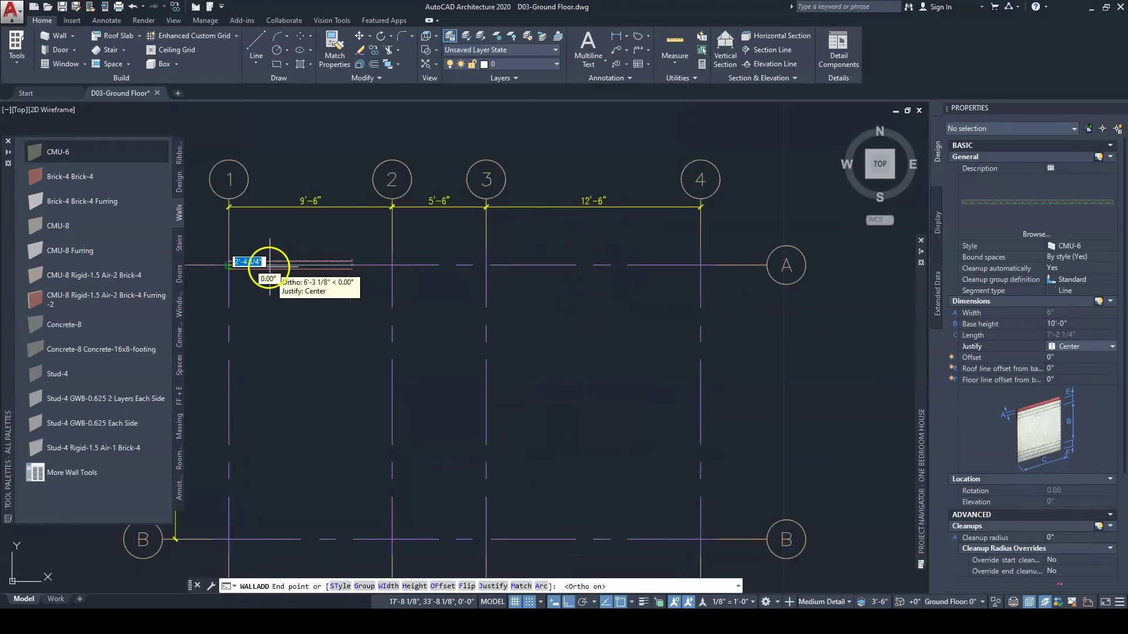
mouse_move(318, 262)
middle_mouse_down()
mouse_move(395, 276)
mouse_move(418, 259)
middle_mouse_up()
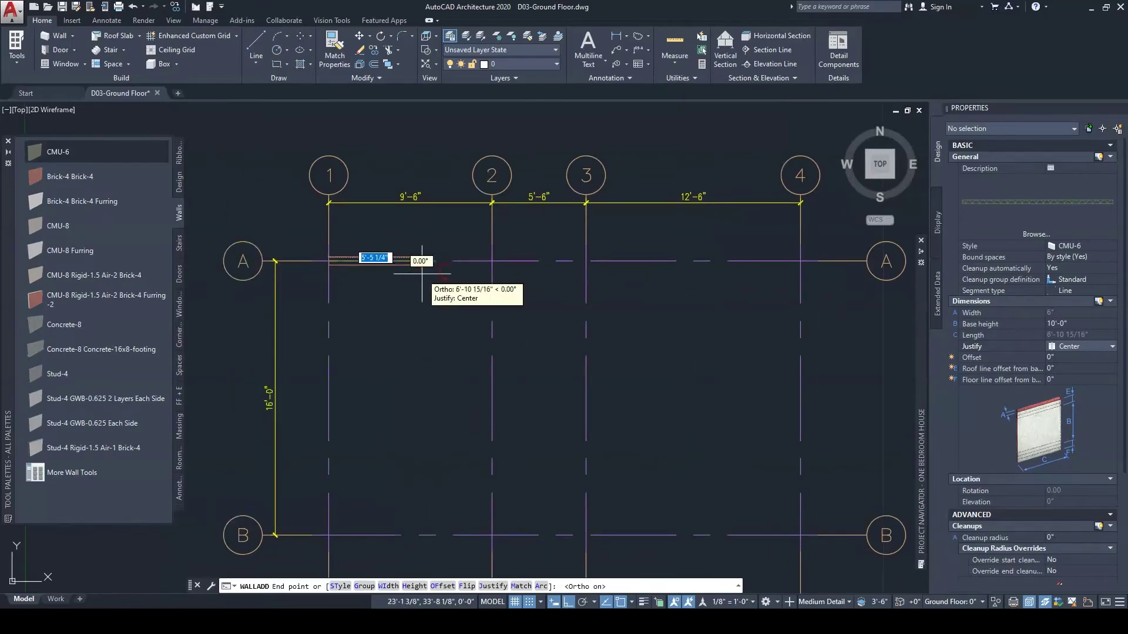
scroll(675, 292, "down", 3)
middle_click_drag(675, 292, 529, 287)
scroll(579, 272, "up", 6)
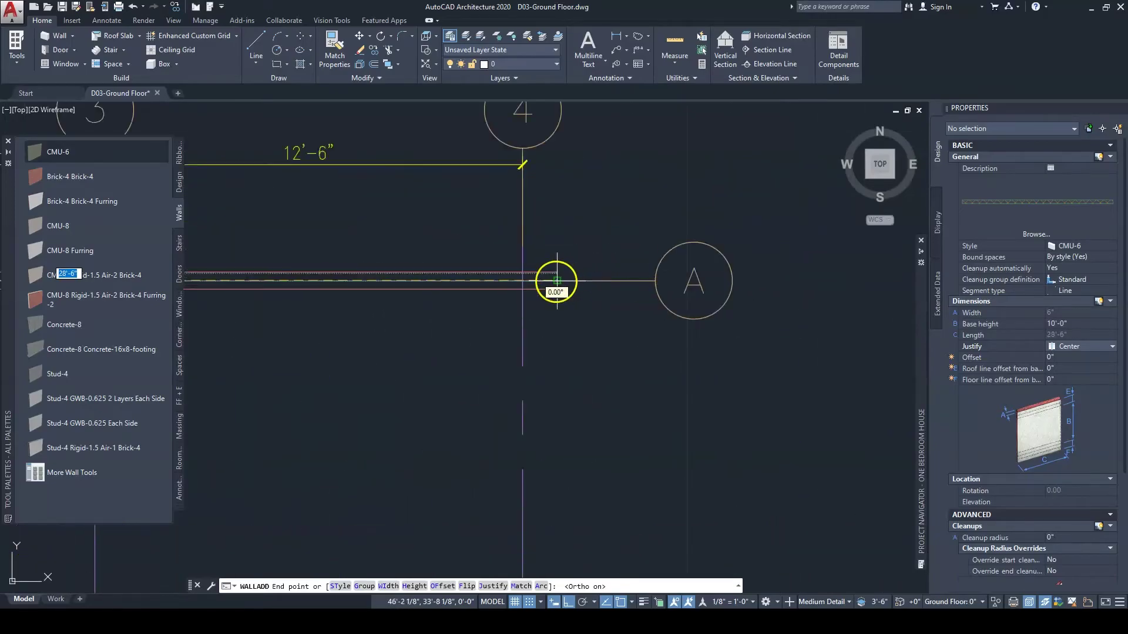
left_click(529, 289)
Step: Continue the walls along grid line 4 to grid line B and along grid line B back to grid line 1
middle_click_drag(525, 344, 613, 16)
middle_click_drag(641, 387, 679, 184)
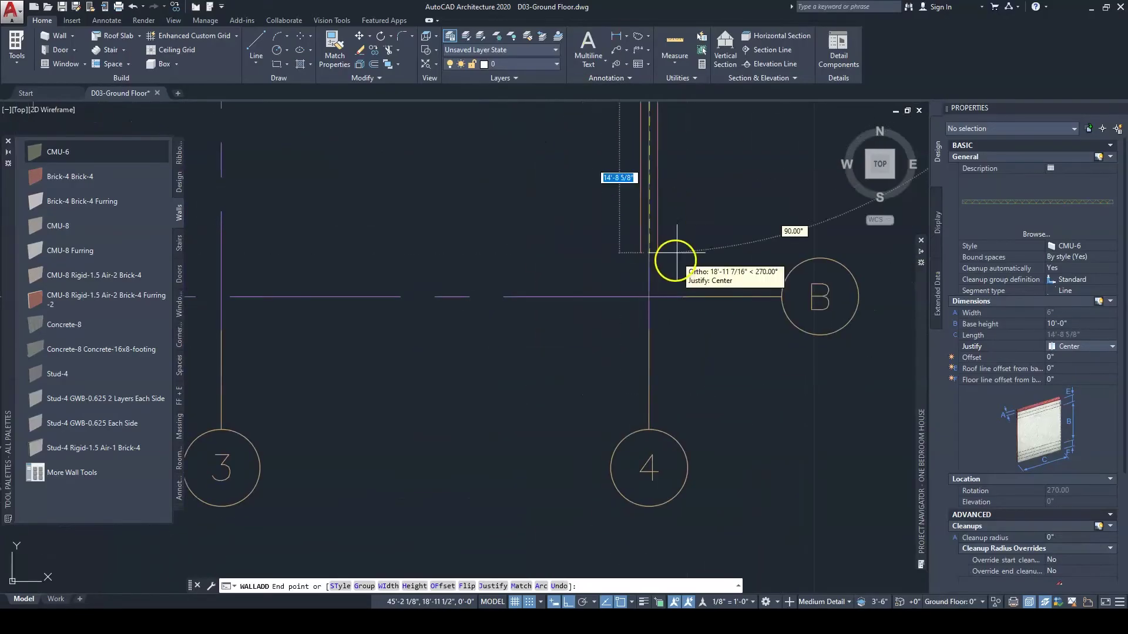
left_click(649, 296)
scroll(648, 296, "down", 2)
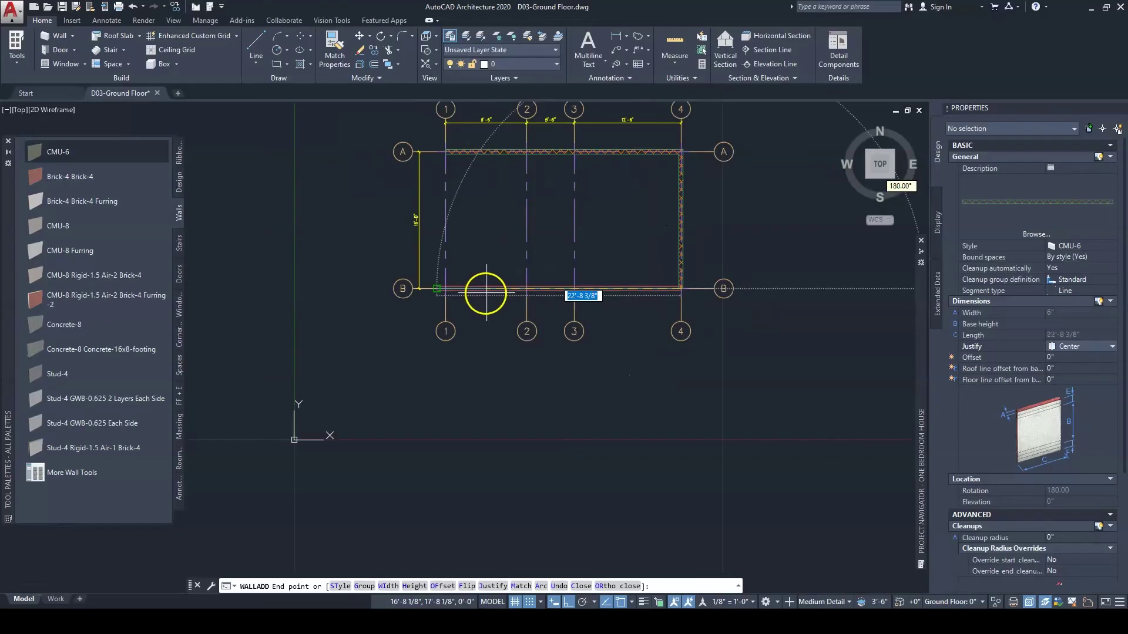
scroll(467, 289, "up", 4)
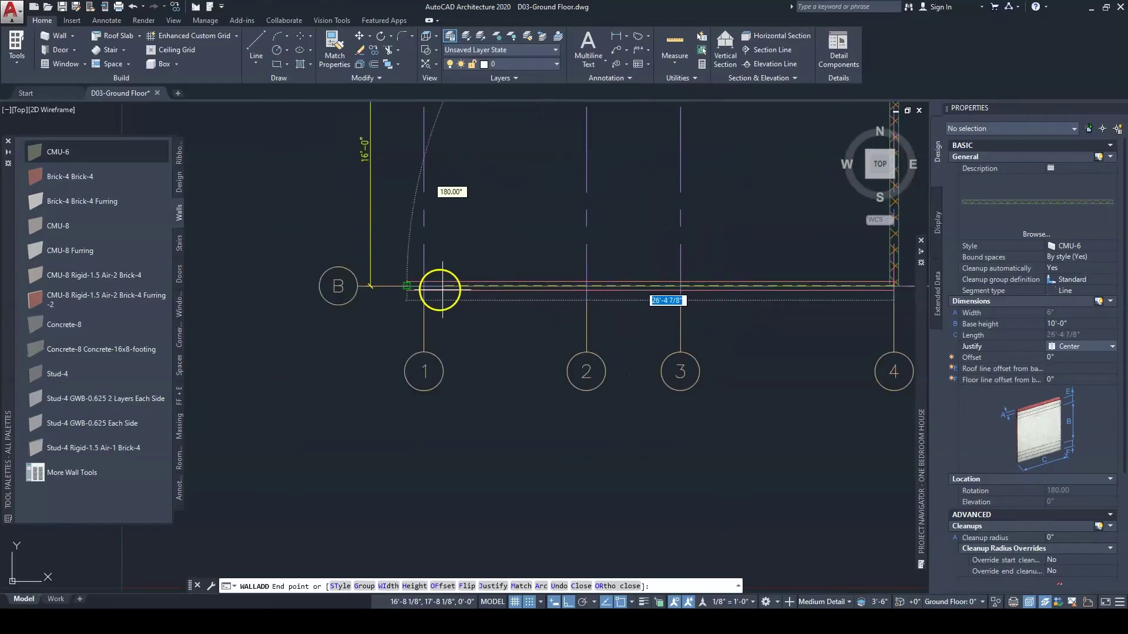
left_click(424, 288)
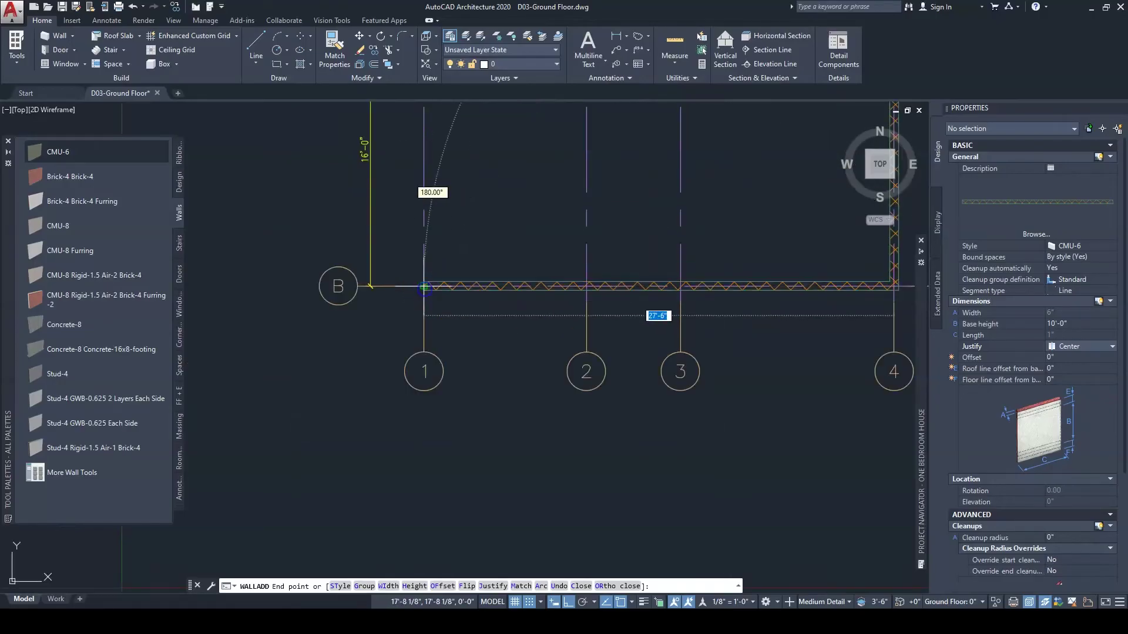
Step: Finish the exterior with the Close option, adding the wall along grid line 1 from B to A
scroll(424, 288, "down", 4)
scroll(475, 225, "up", 4)
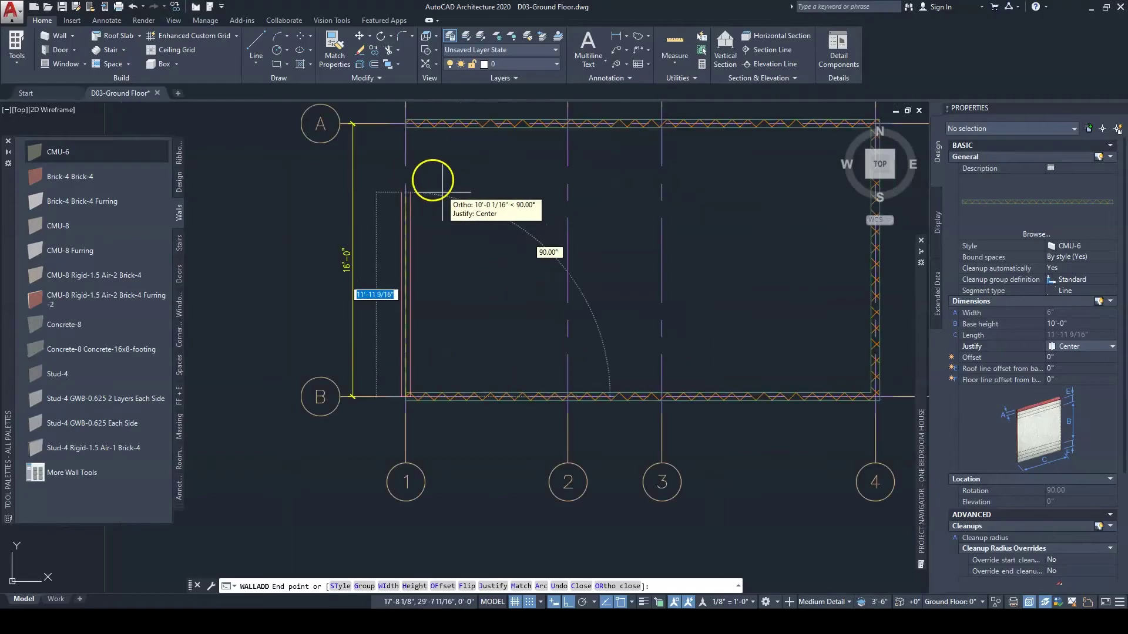
middle_click_drag(404, 156, 412, 221)
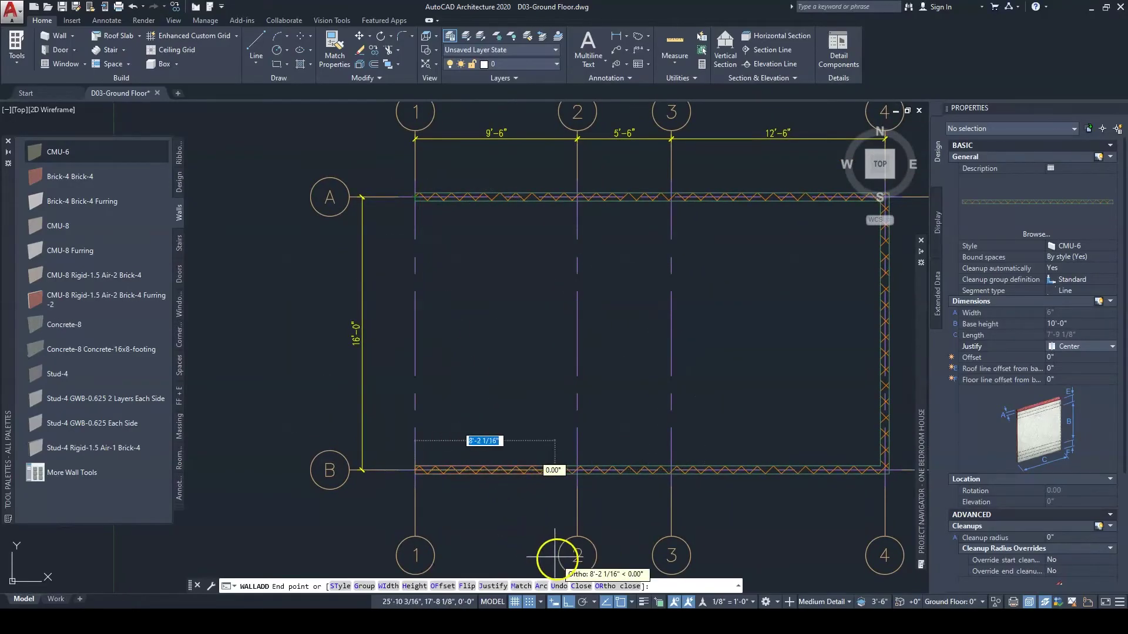
left_click(581, 587)
middle_click_drag(504, 307, 437, 287)
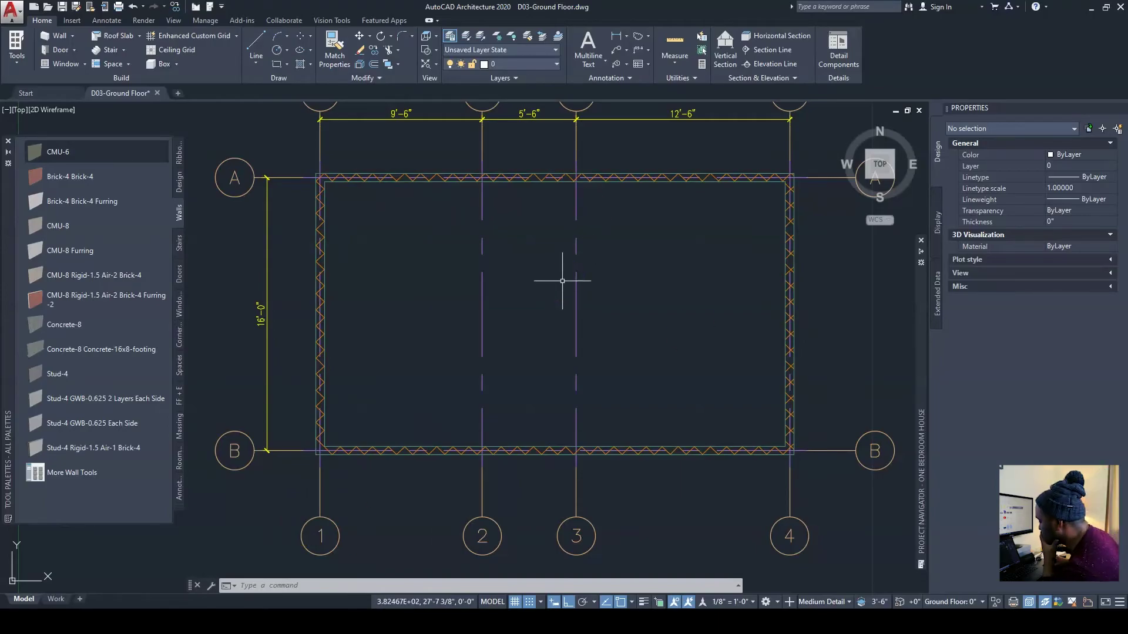
Step: Collapse the tool palettes and use Add Selected on the grid line A wall to draw a CMU-6 wall along grid line 3 from A to B
scroll(527, 185, "up", 3)
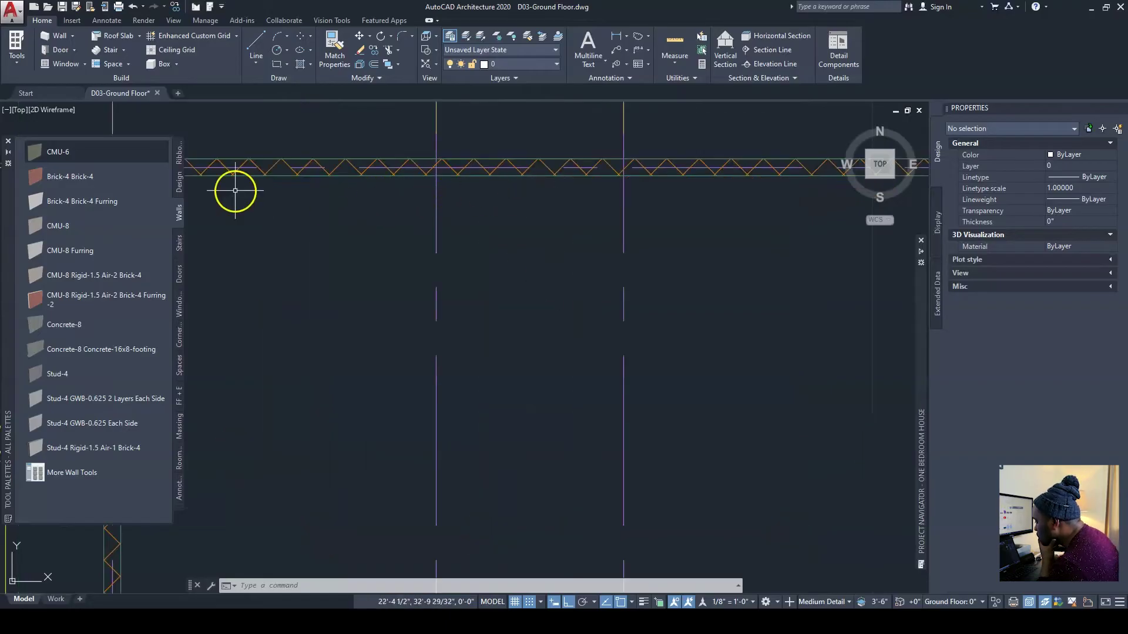
left_click(9, 153)
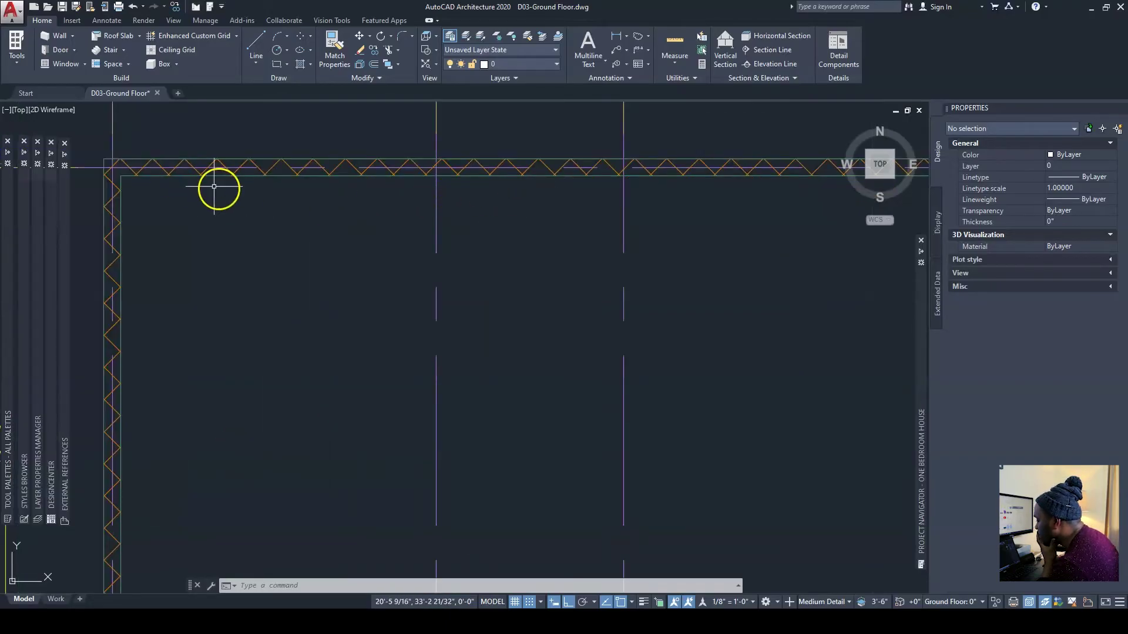
left_click(269, 176)
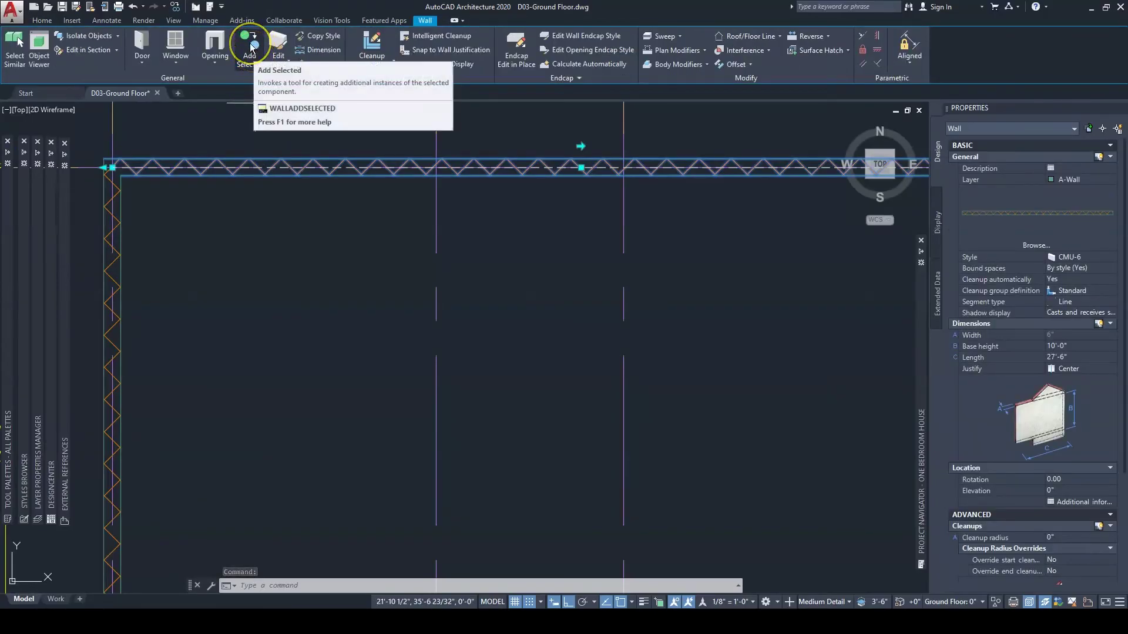
left_click(251, 48)
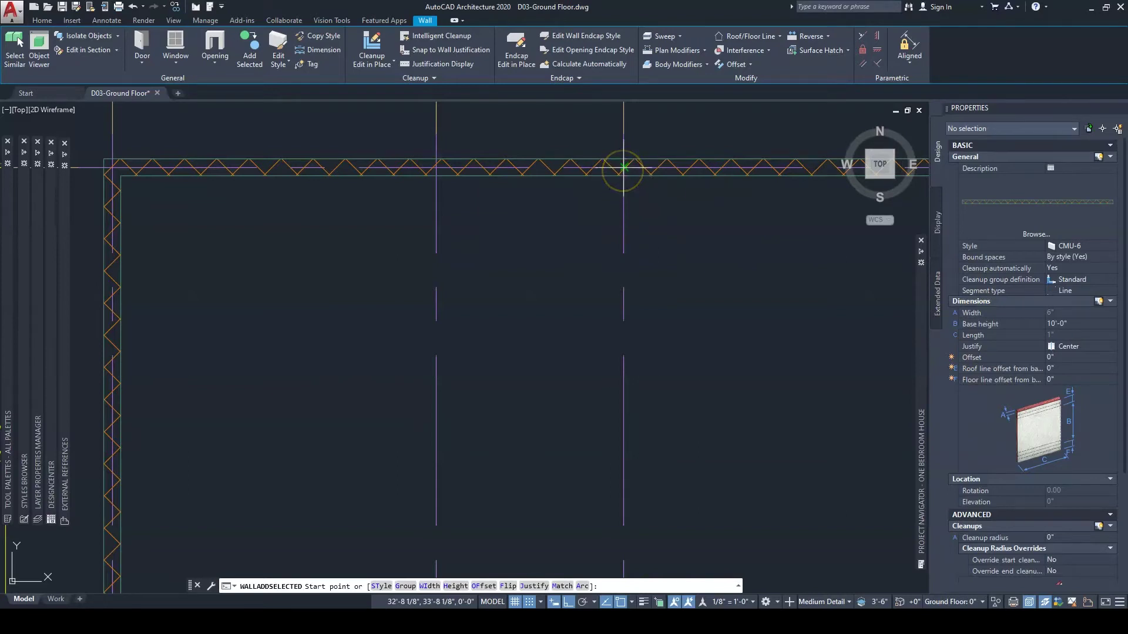
mouse_move(624, 167)
middle_mouse_down()
mouse_move(627, 314)
mouse_move(750, 307)
mouse_move(734, 320)
mouse_move(651, 321)
middle_mouse_up()
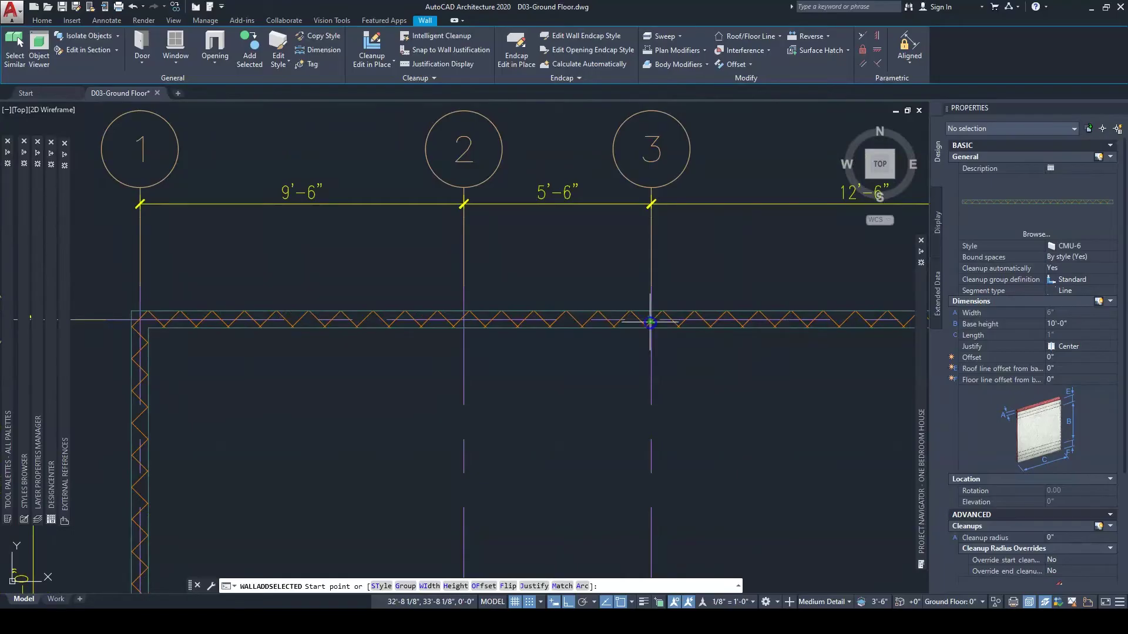
left_click(651, 322)
middle_click_drag(662, 582, 653, 106)
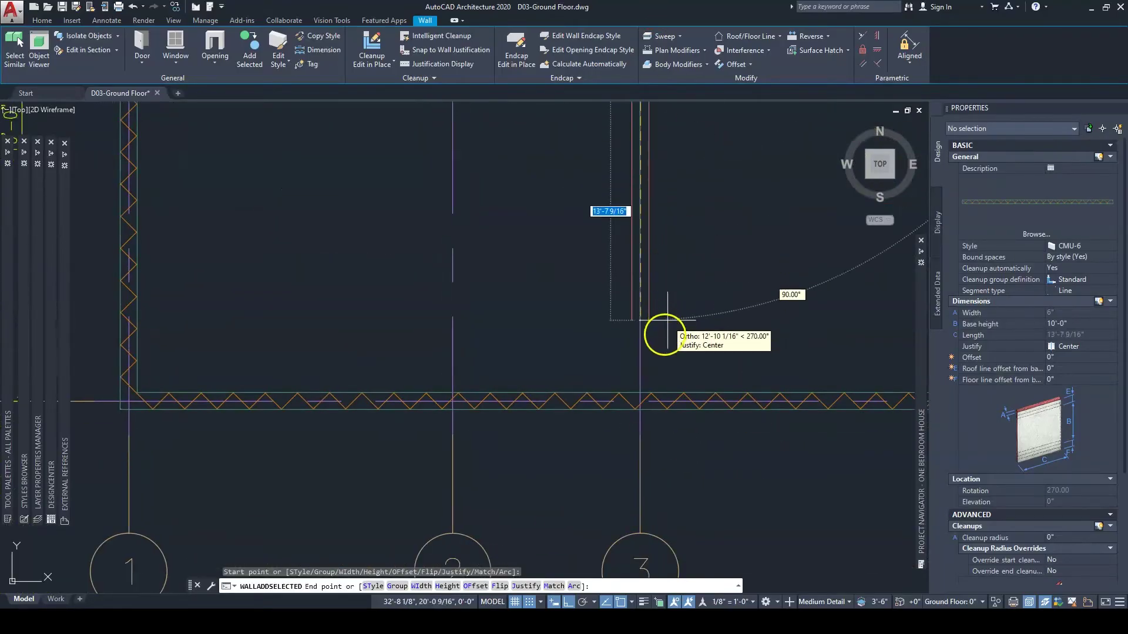
middle_click_drag(649, 368, 651, 290)
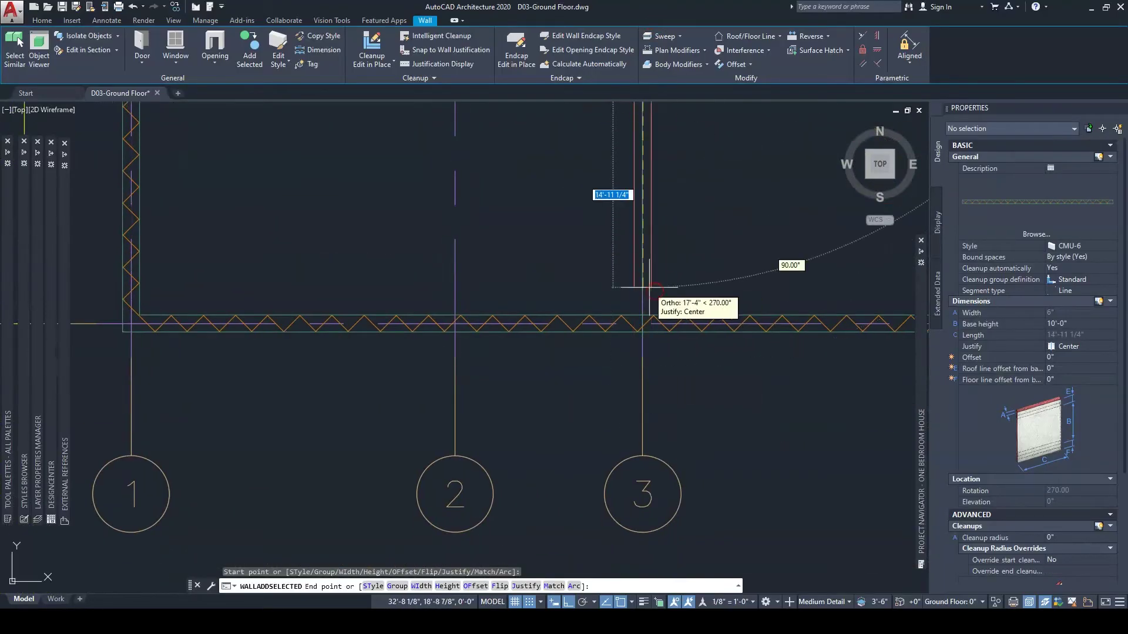
left_click(643, 322)
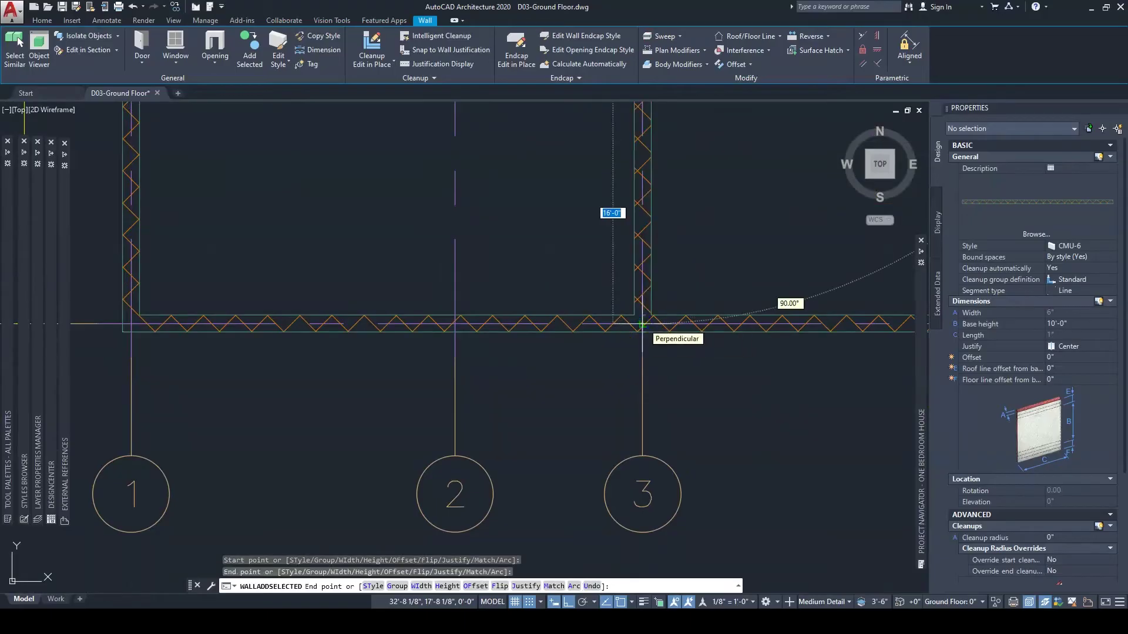
key("Escape")
key("Escape")
Step: Use Add Selected on the grid line A wall to draw another CMU-6 wall along grid line 2 from A to B
scroll(642, 235, "down", 5)
scroll(598, 172, "up", 2)
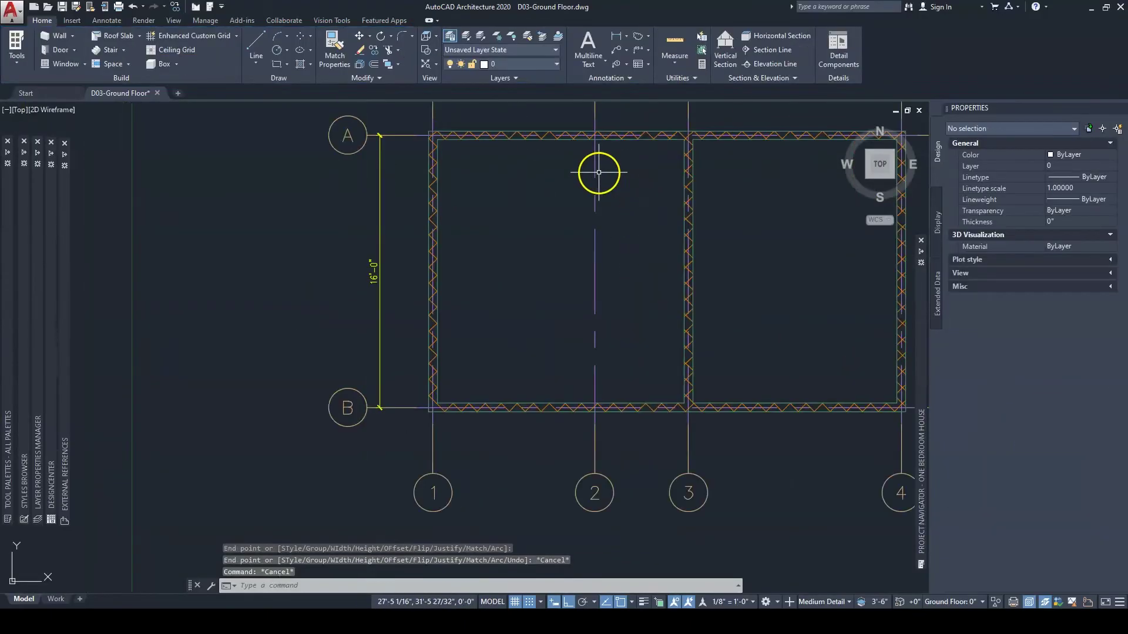
middle_click_drag(595, 173, 608, 191)
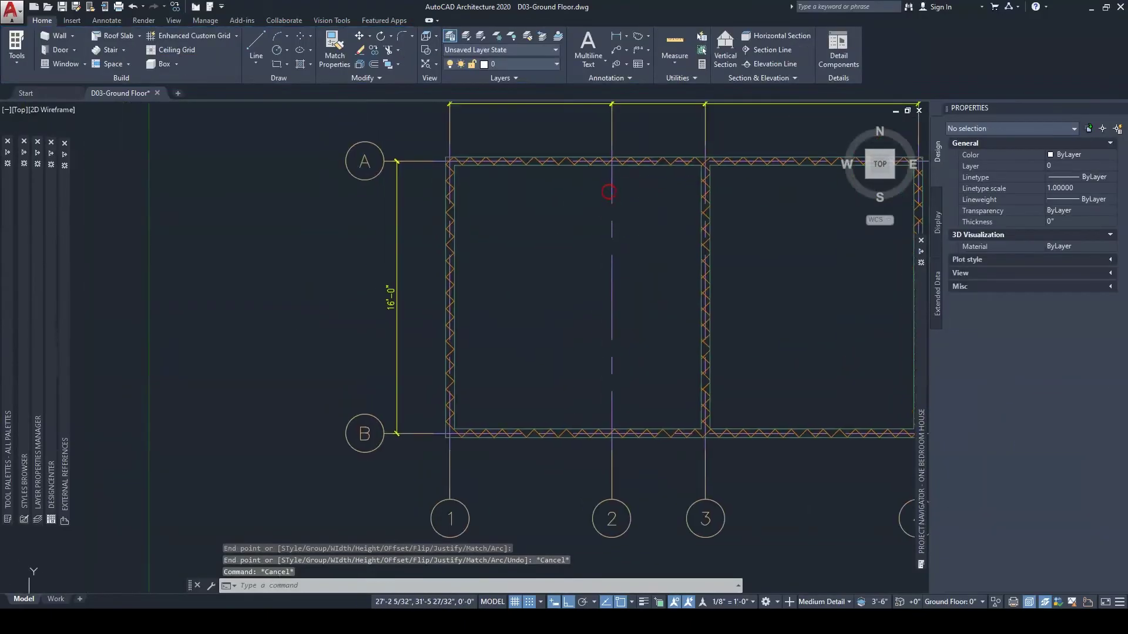
left_click(612, 158)
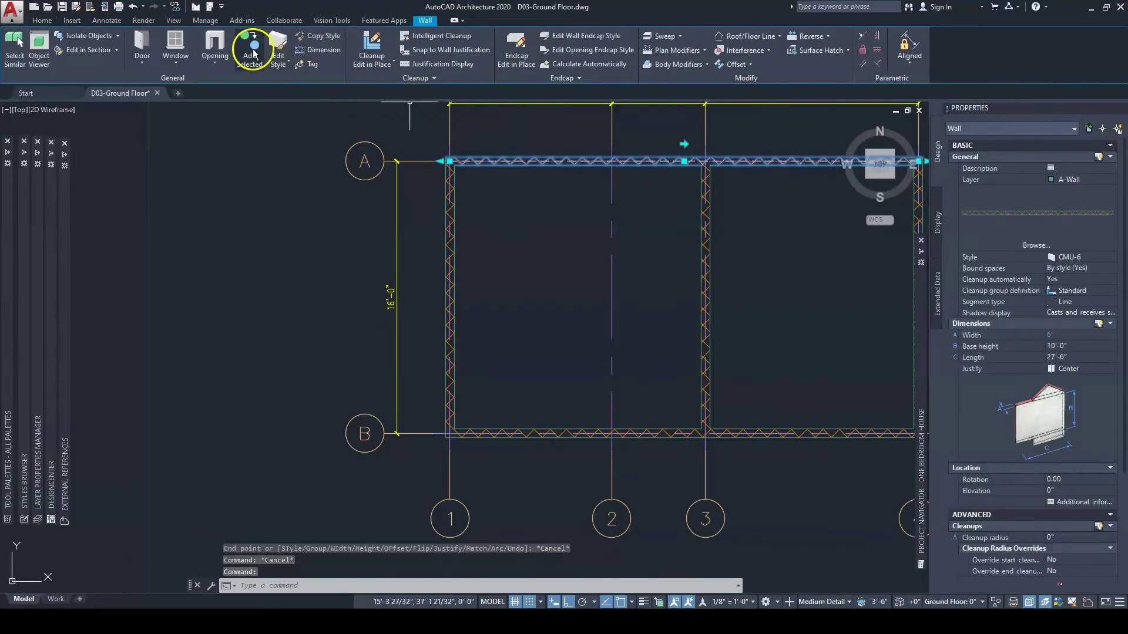
left_click(253, 53)
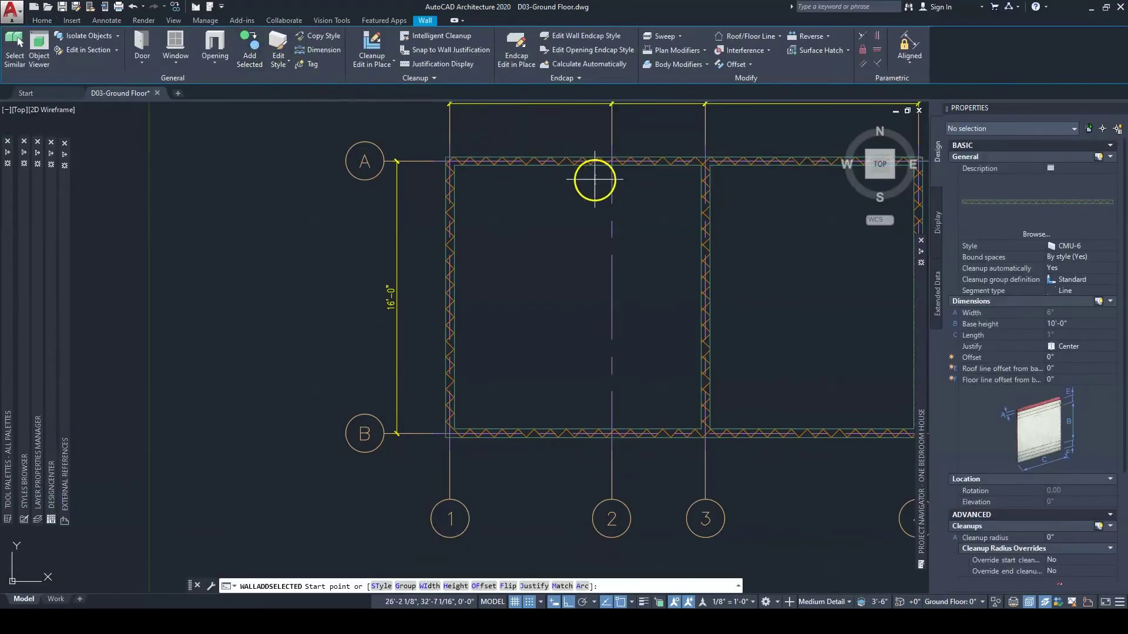
scroll(608, 161, "up", 8)
left_click(626, 170)
scroll(636, 168, "down", 5)
middle_click_drag(642, 415, 686, 168)
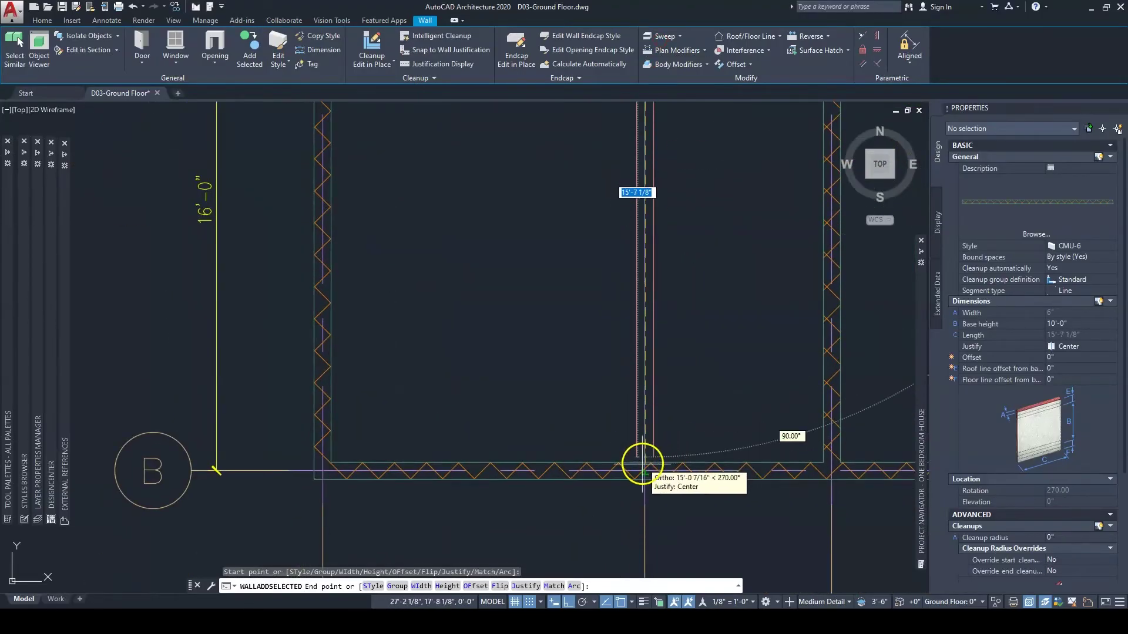
key("Escape")
key("Escape")
scroll(647, 469, "down", 5)
mouse_move(683, 296)
middle_mouse_down()
mouse_move(569, 383)
mouse_move(465, 360)
middle_mouse_up()
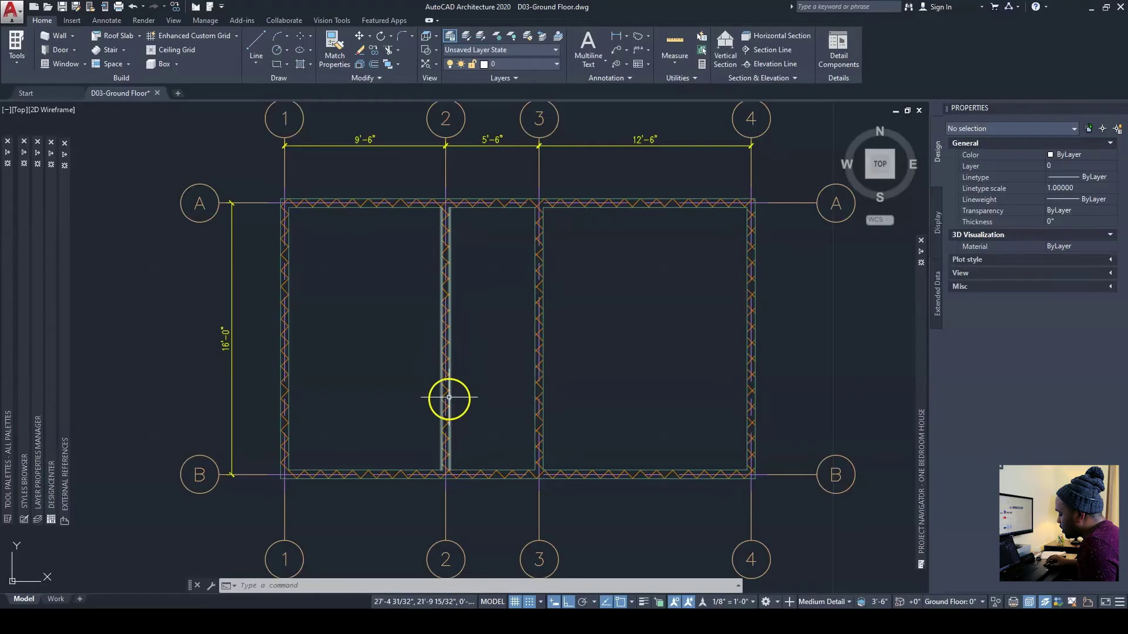
scroll(442, 456, "up", 3)
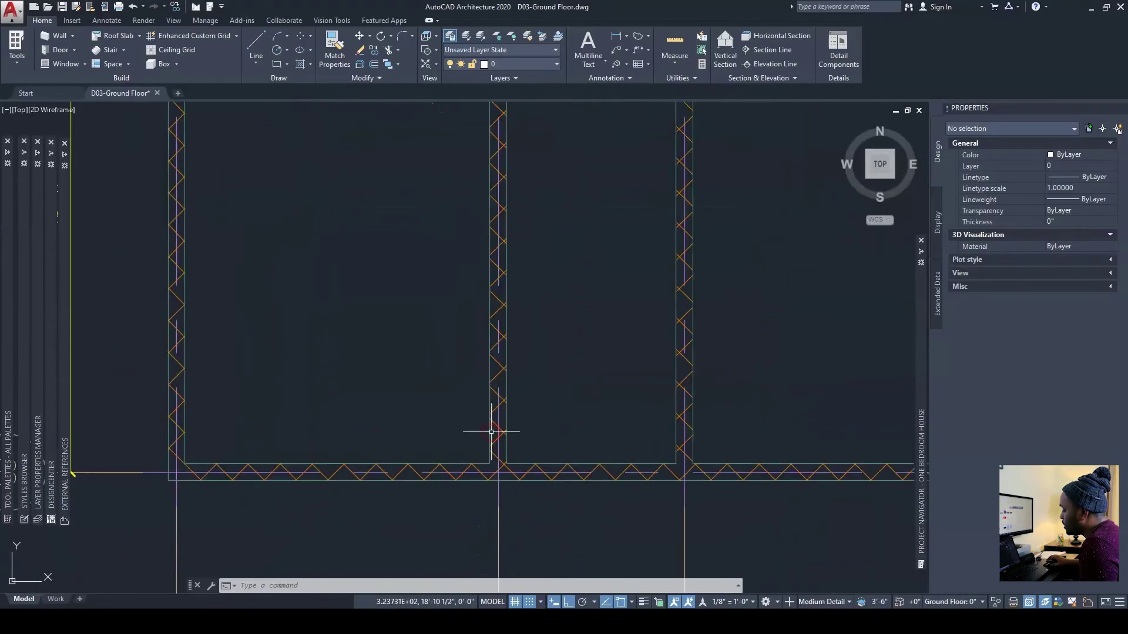
scroll(510, 399, "down", 3)
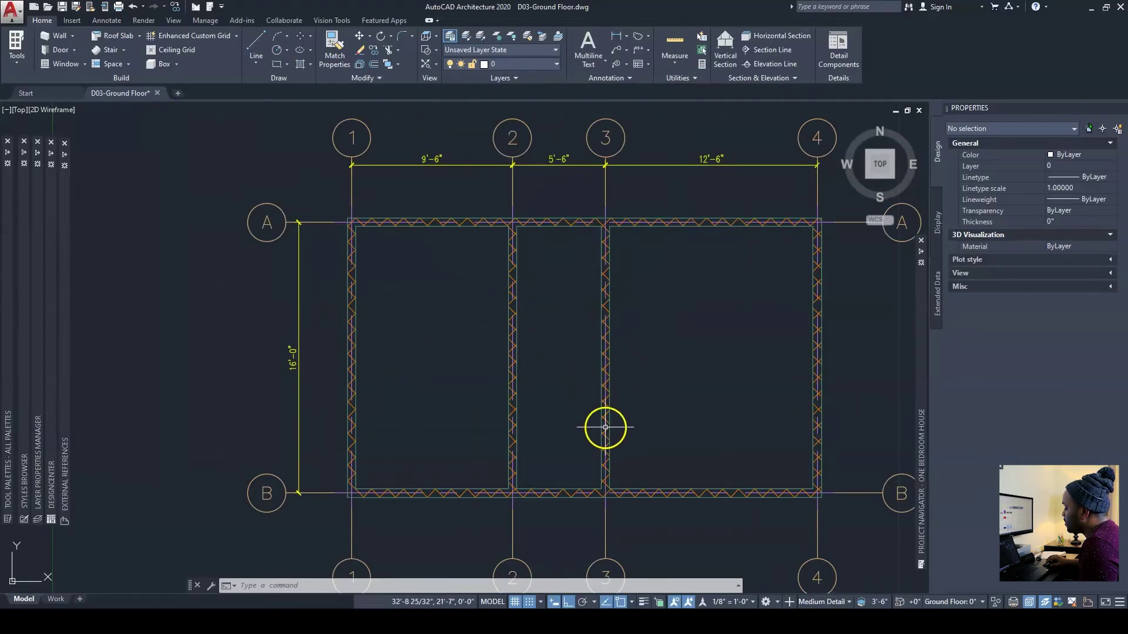
scroll(393, 293, "up", 3)
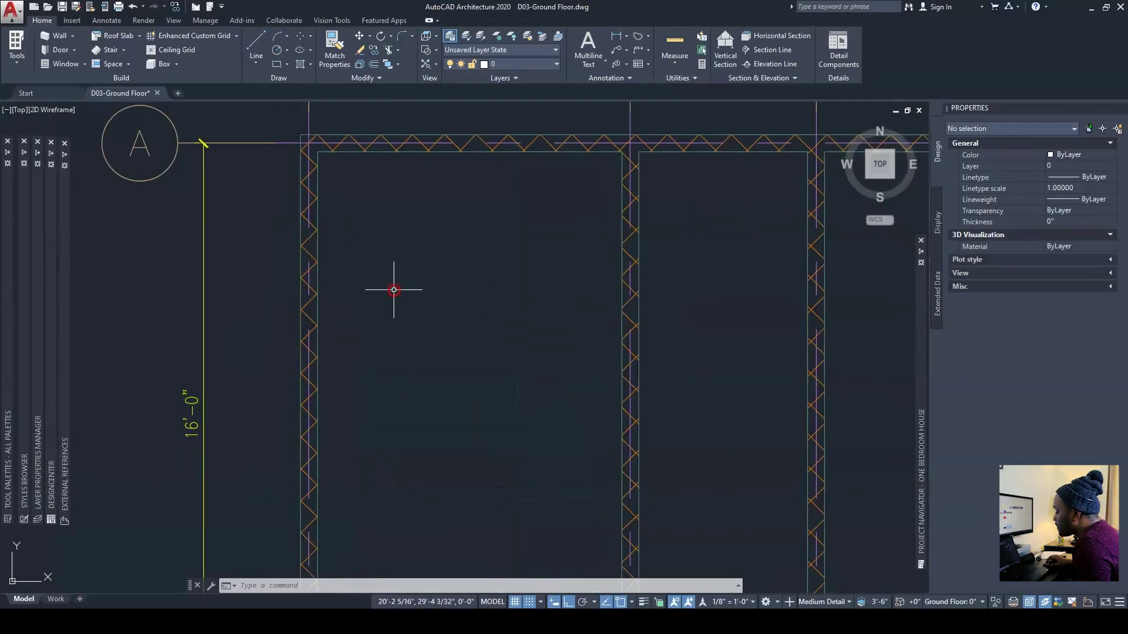
key("Escape")
key("Escape")
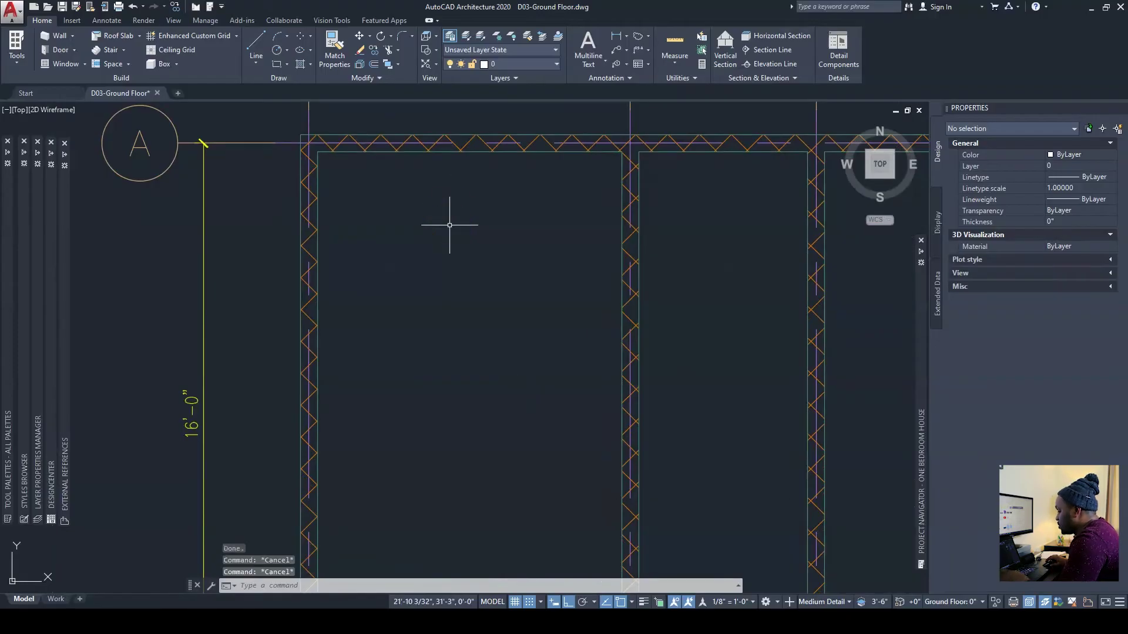
Step: Draw a 9' vertical guide line downward from the grid line A wall's inner face, between grid lines 1 and 2
left_click(261, 53)
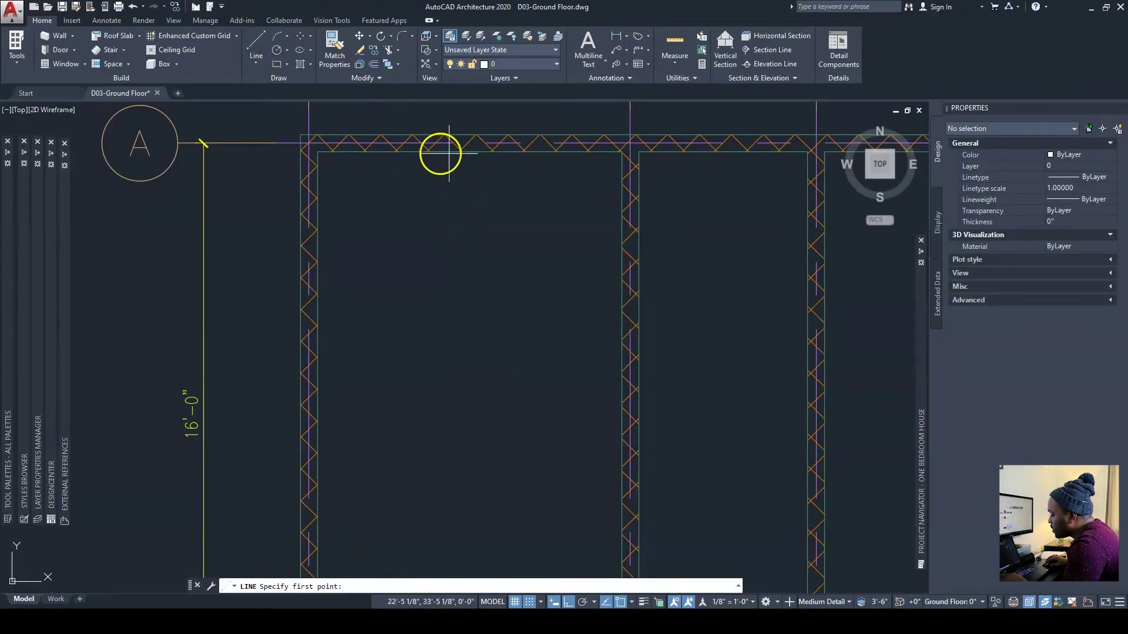
left_click(470, 153)
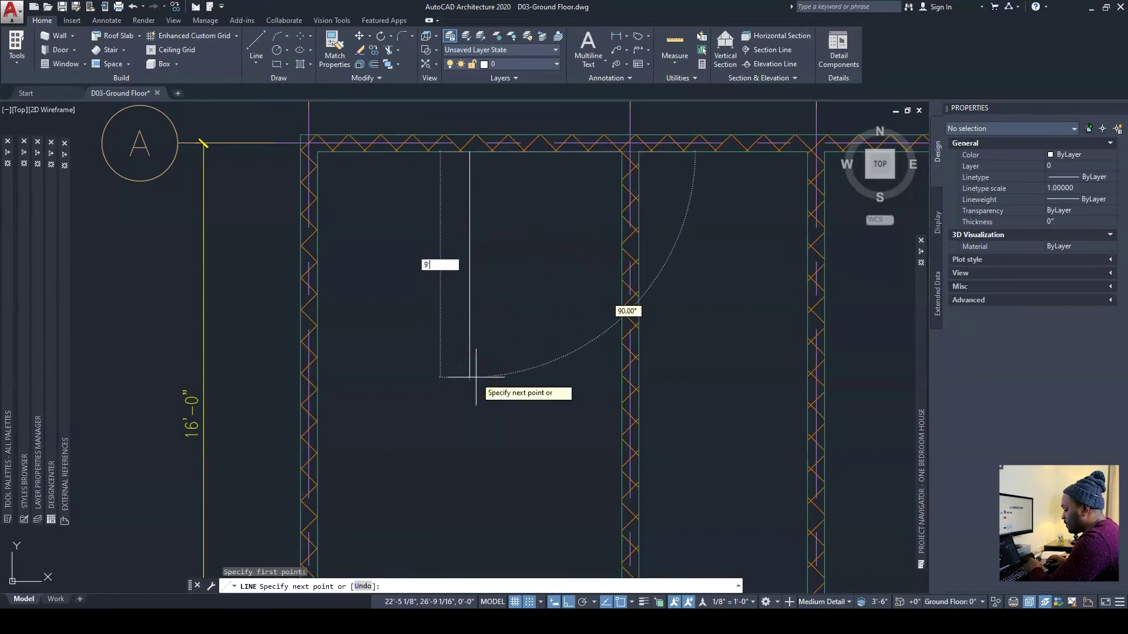
type("9'")
key("Return")
key("Escape")
scroll(503, 378, "down", 2)
middle_click_drag(503, 378, 509, 320)
scroll(622, 208, "up", 3)
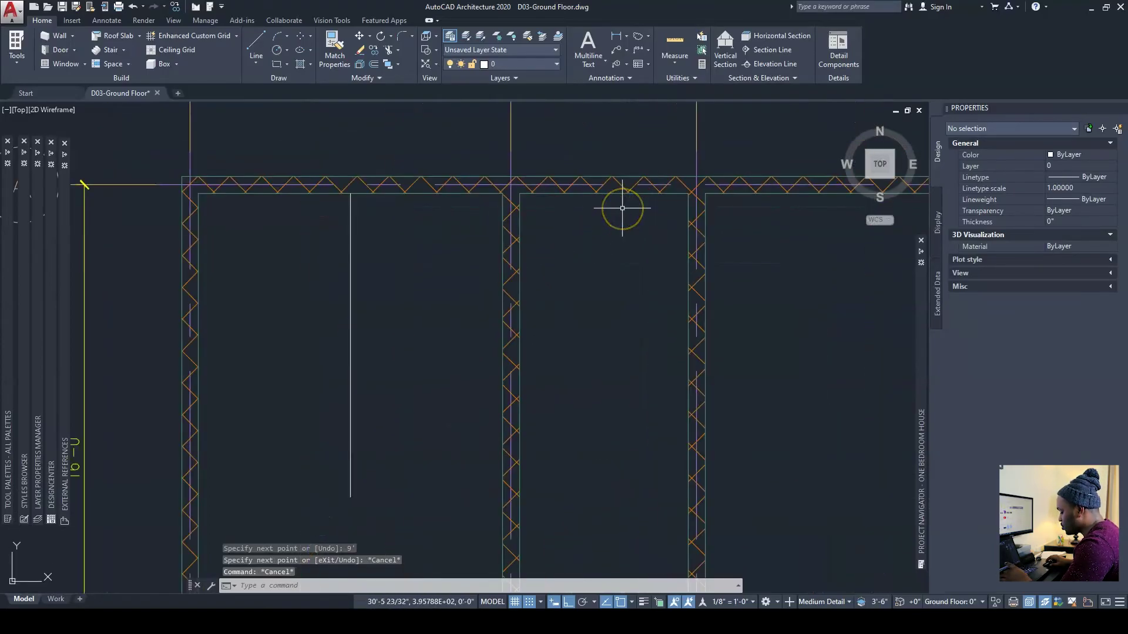
Step: Draw a 5' vertical guide line downward from the grid line A wall's inner face, between grid lines 2 and 3
left_click(256, 42)
left_click(602, 190)
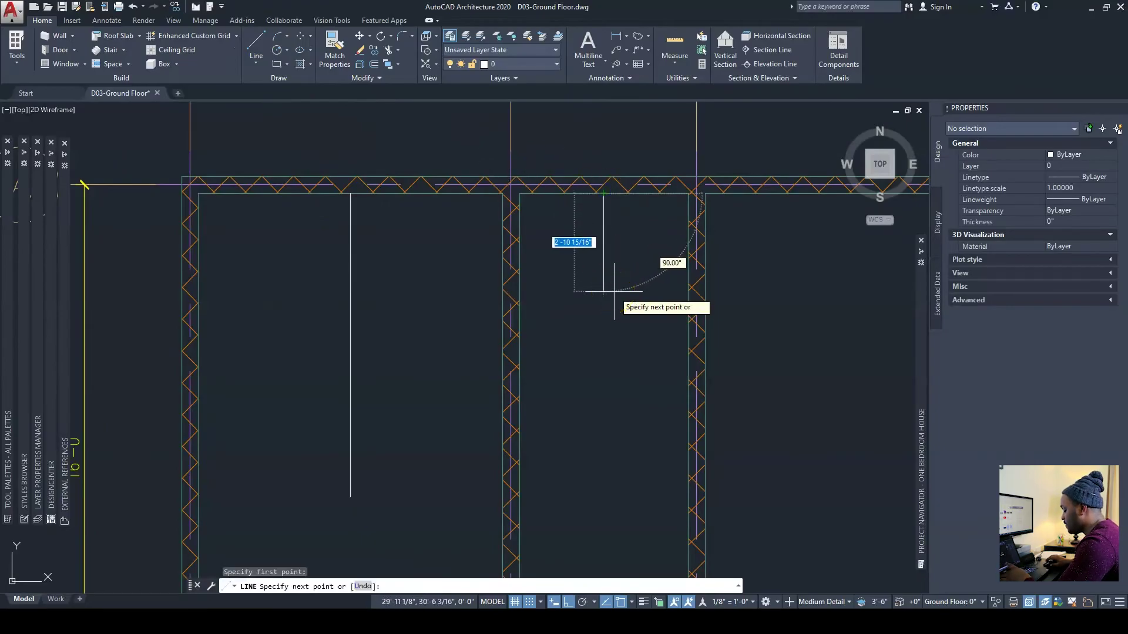
key("Return")
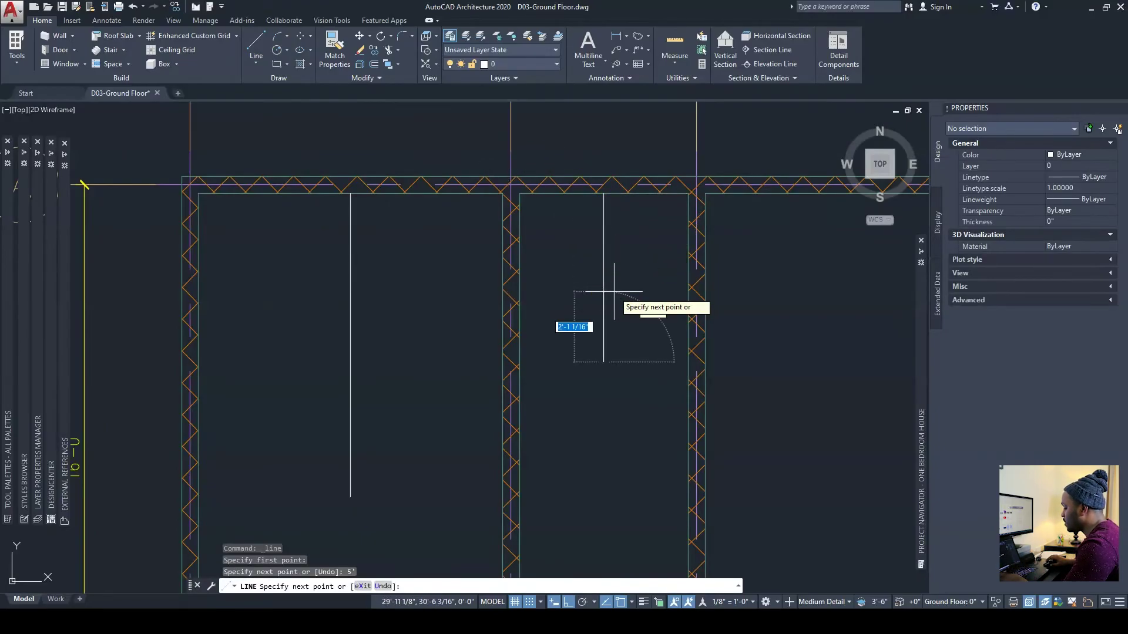
key("Escape")
scroll(687, 313, "down", 3)
middle_click_drag(688, 313, 498, 292)
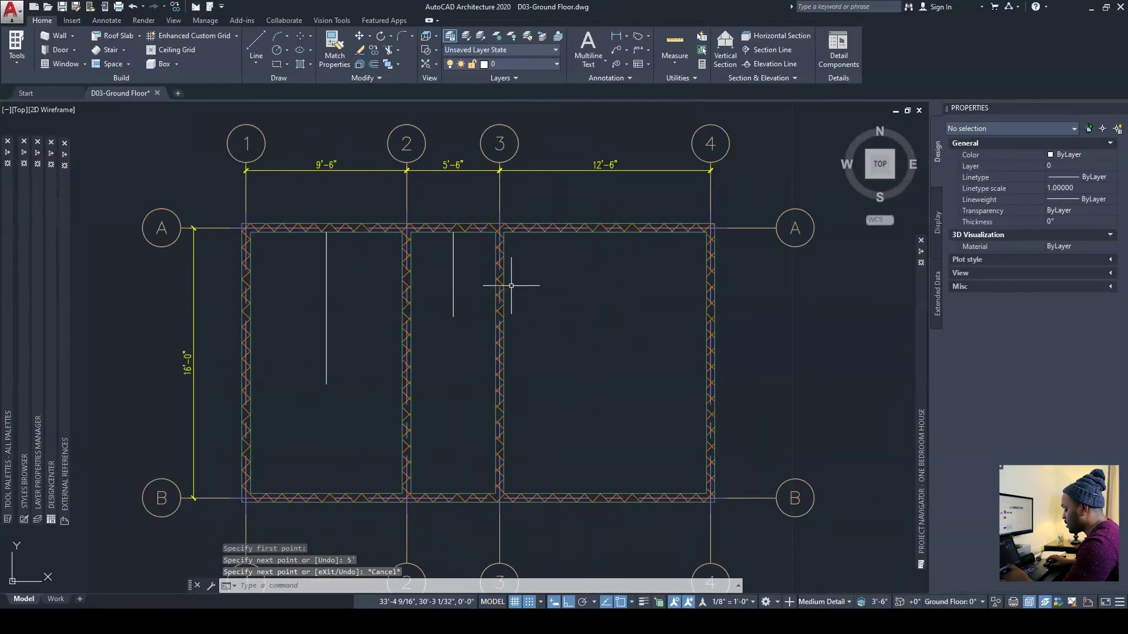
Step: Draw an 11' vertical guide line downward from the grid line A wall's inner face, between grid lines 3 and 4
left_click(256, 44)
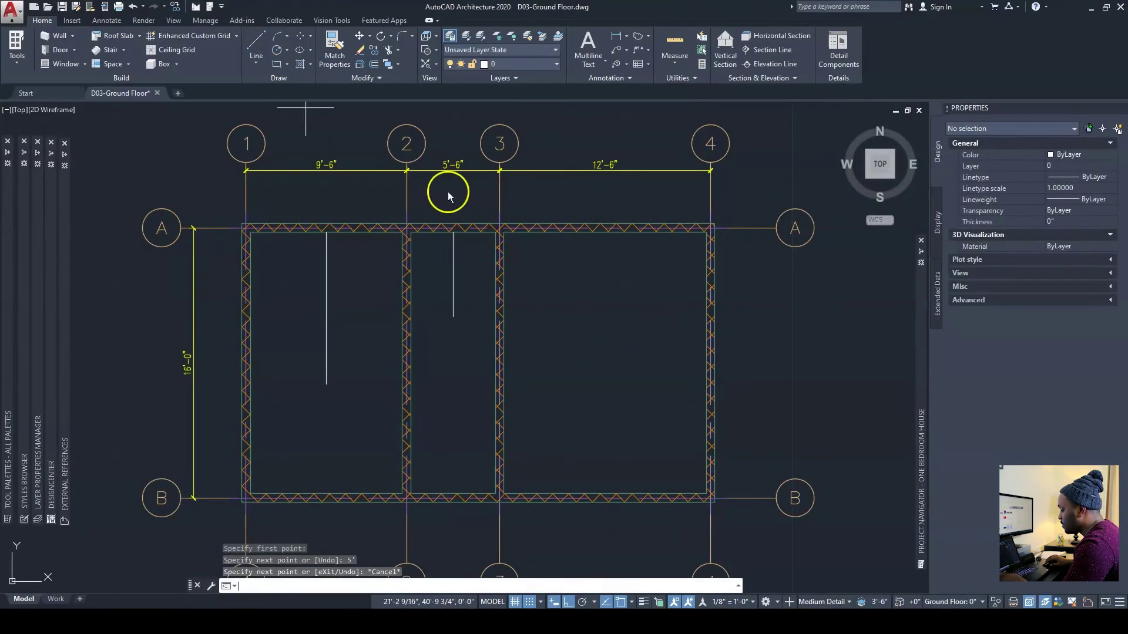
left_click(609, 234)
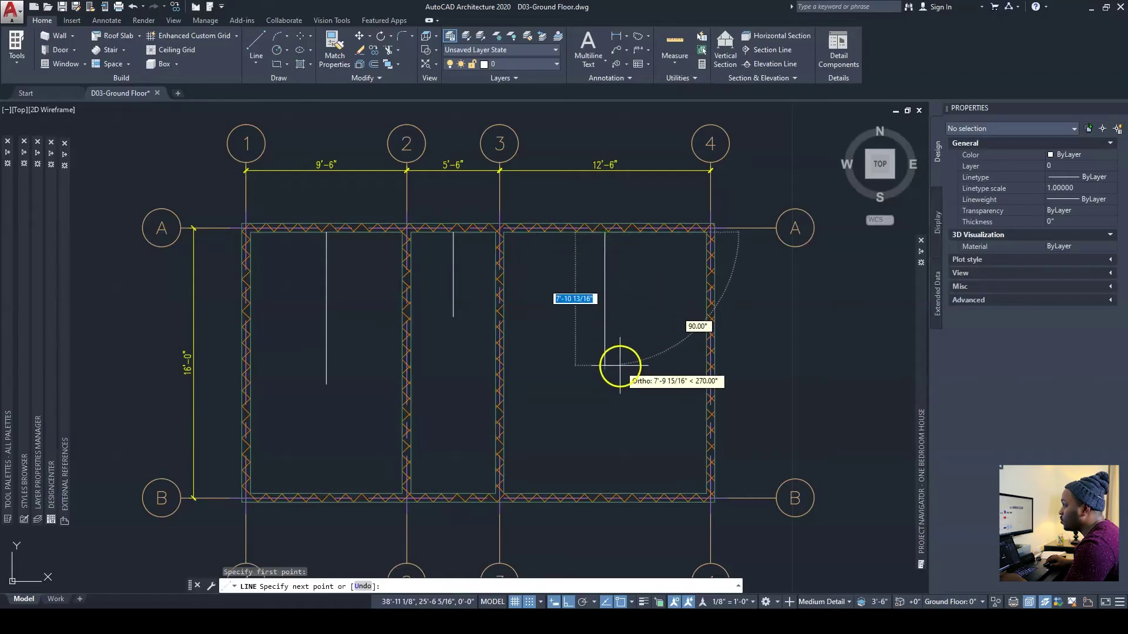
type("11")
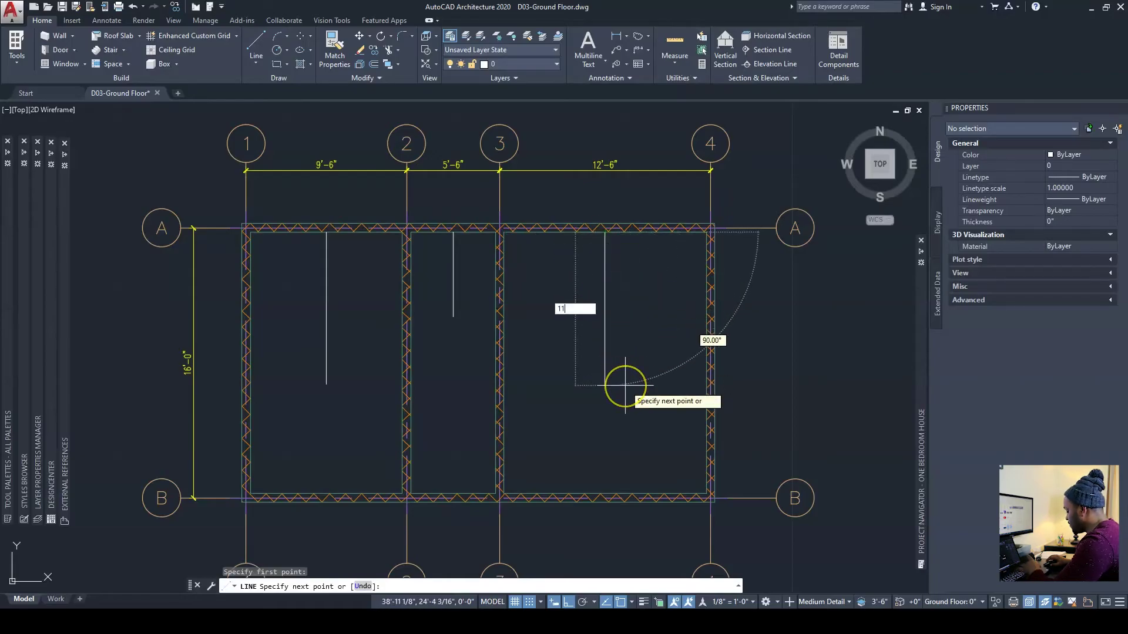
type("'")
key("Return")
key("Escape")
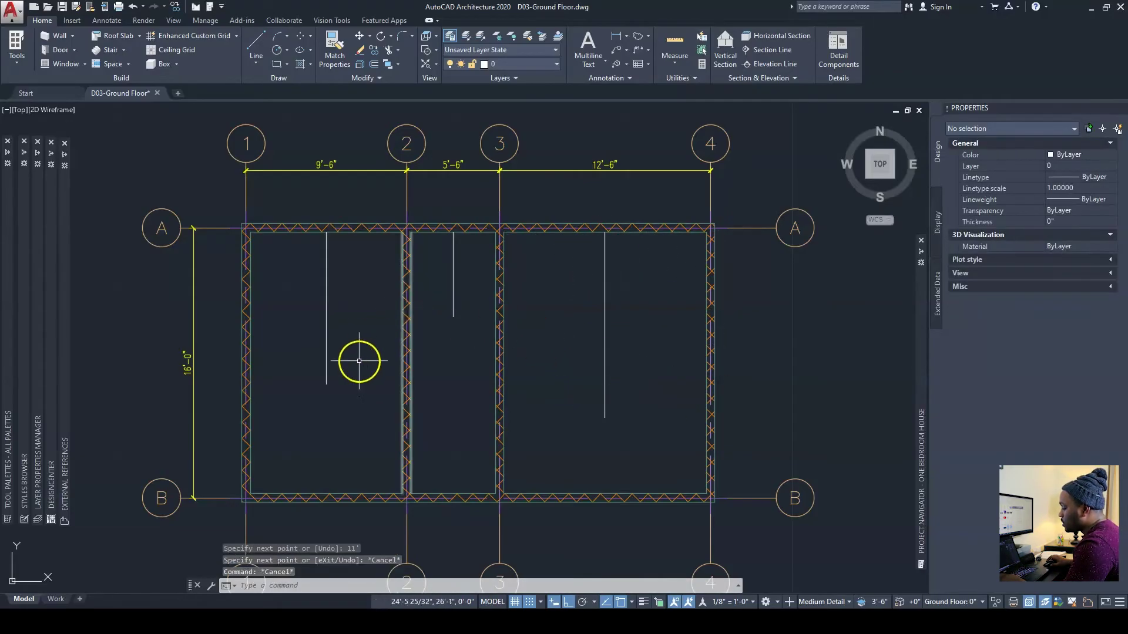
Step: Examine the three guide lines and where their lower ends fall in the rooms
scroll(288, 386, "up", 3)
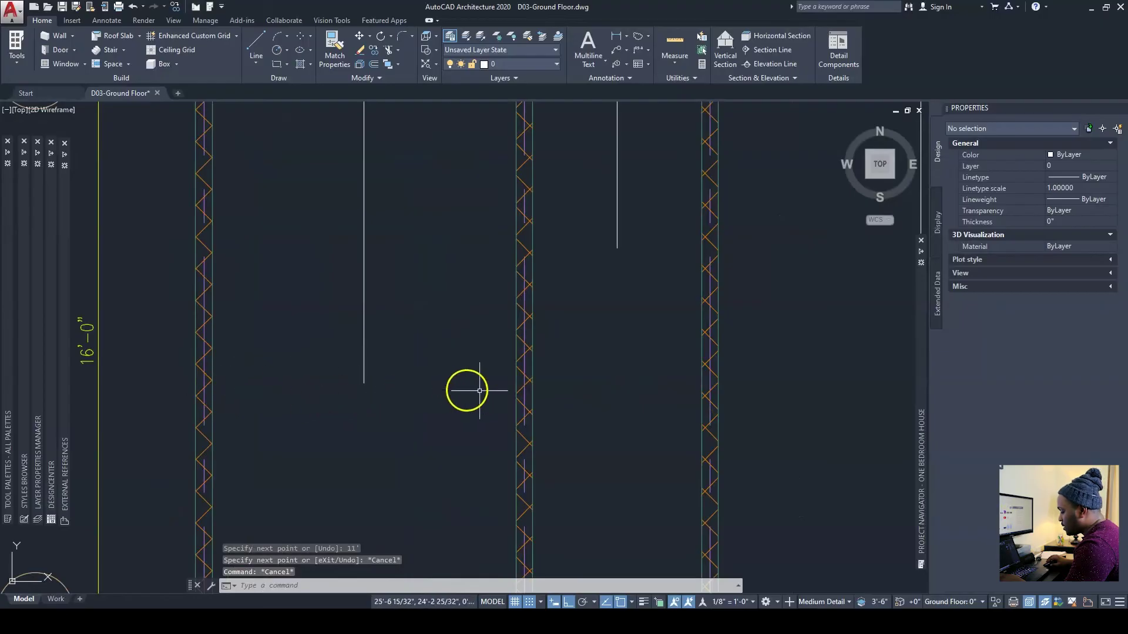
middle_click_drag(723, 294, 424, 193)
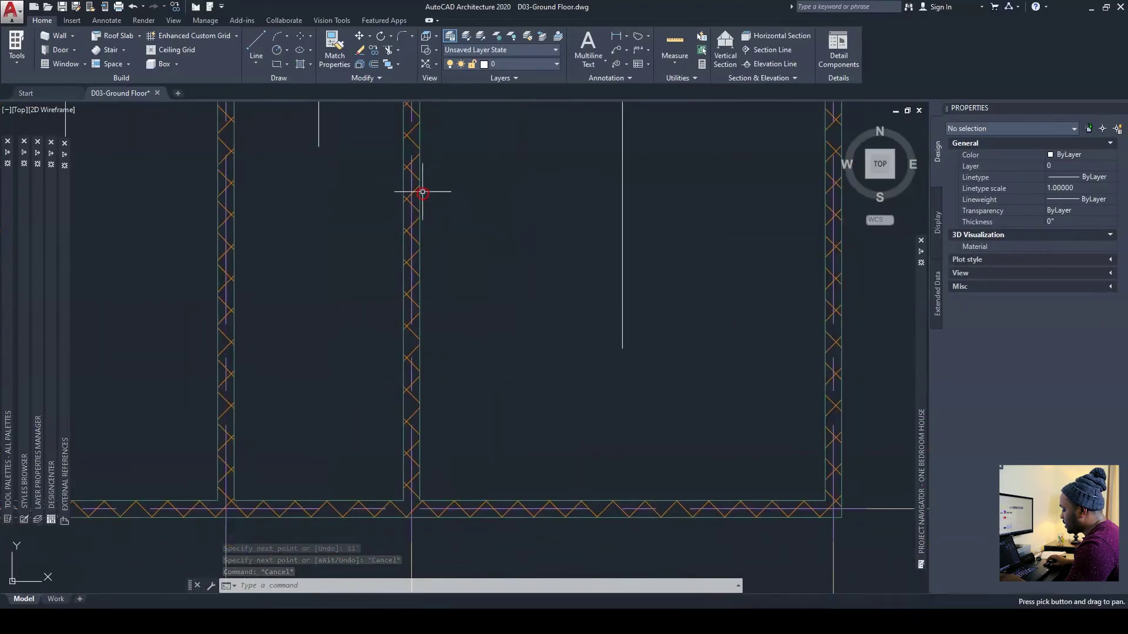
scroll(670, 370, "down", 3)
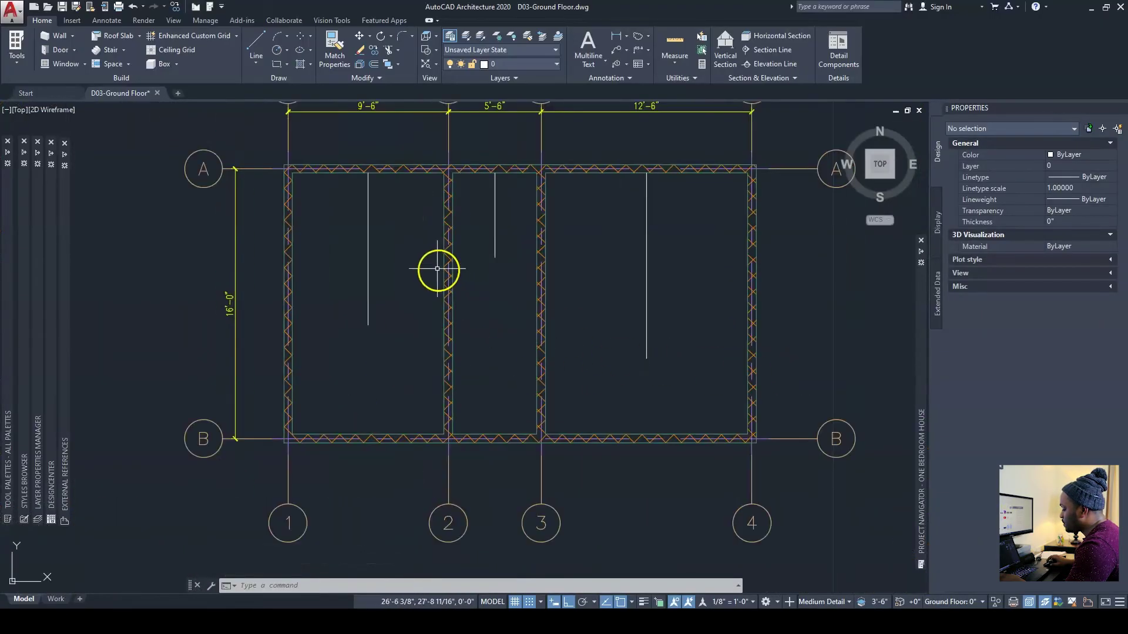
middle_click_drag(349, 278, 475, 287)
scroll(458, 315, "up", 3)
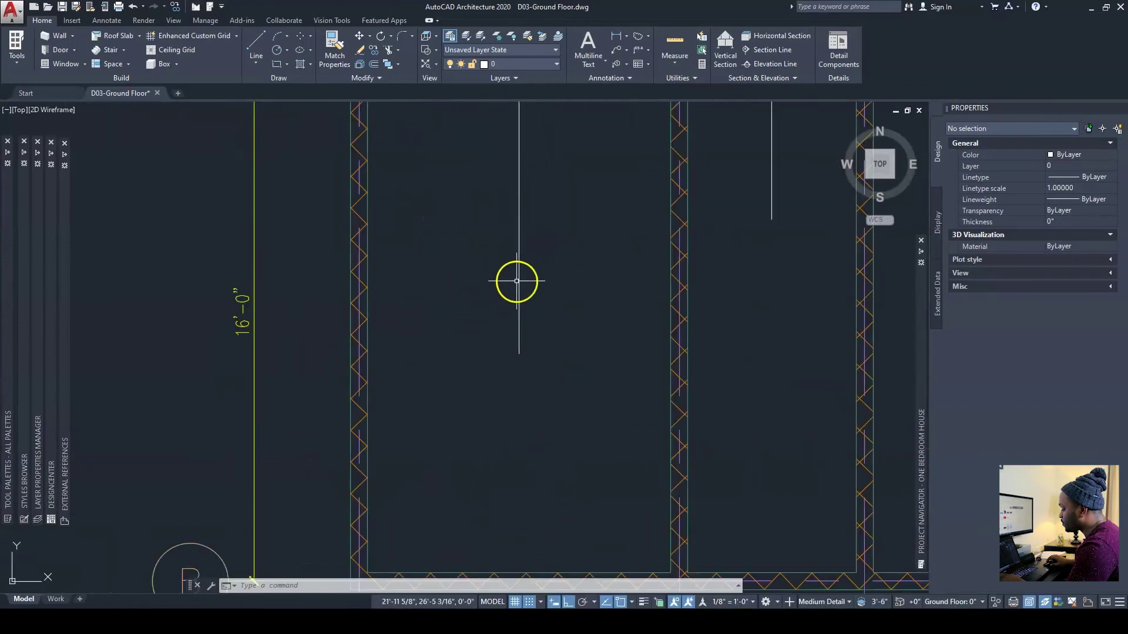
scroll(496, 288, "down", 3)
scroll(450, 220, "up", 3)
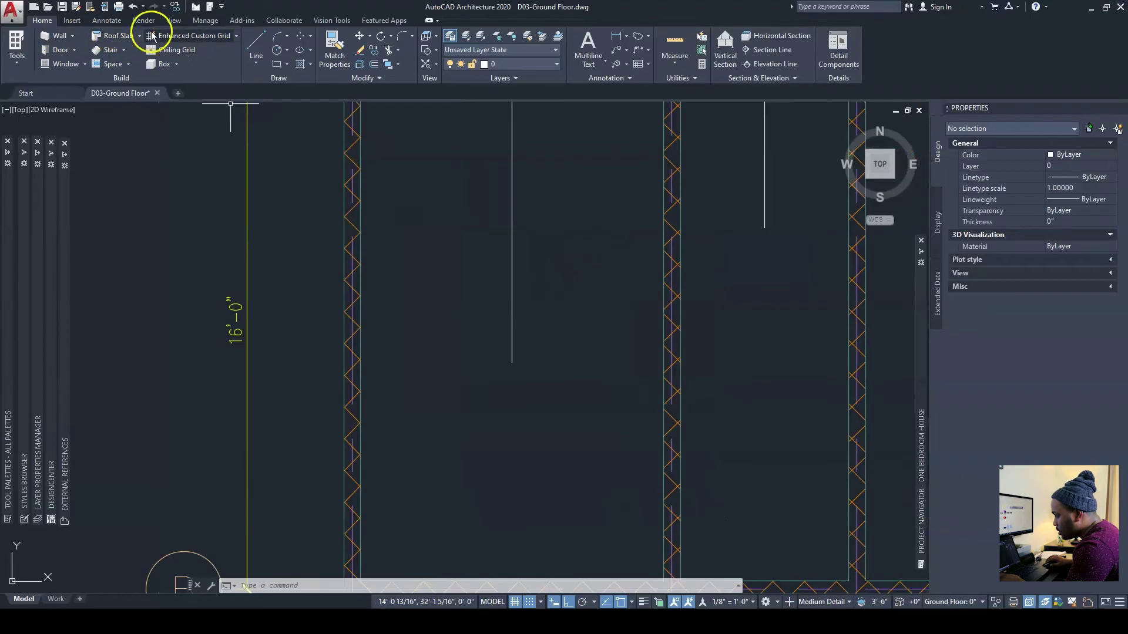
Step: Use Add Selected on the grid line A wall to draw a horizontal CMU-6 wall about 11'-5" long across grid lines 1 and 2
middle_click_drag(453, 147, 408, 325)
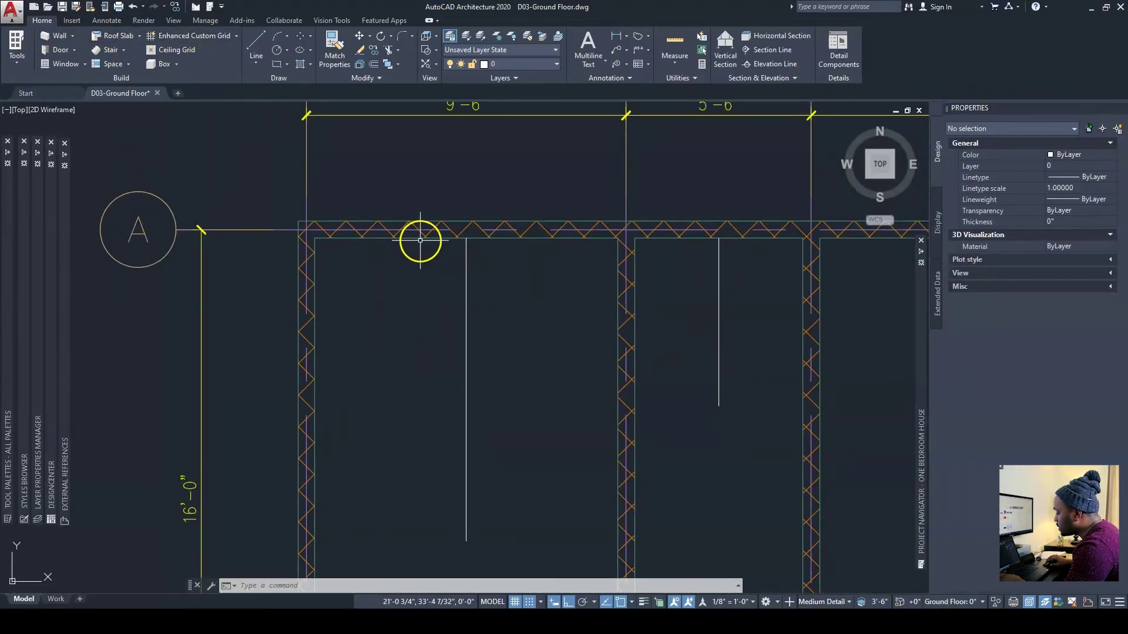
left_click(421, 239)
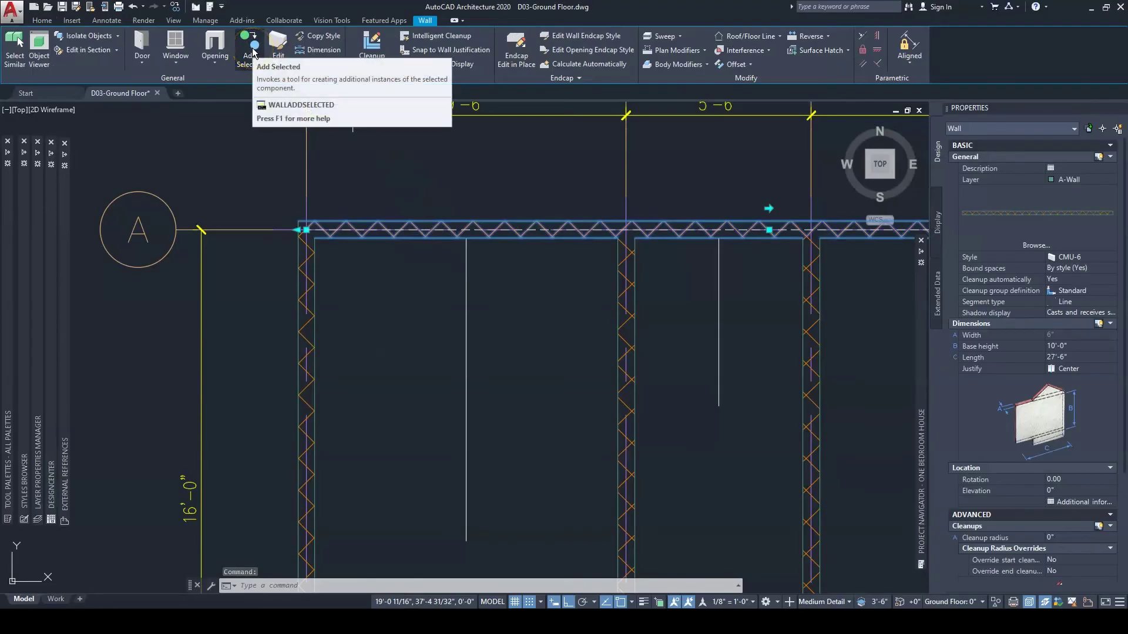
left_click(254, 53)
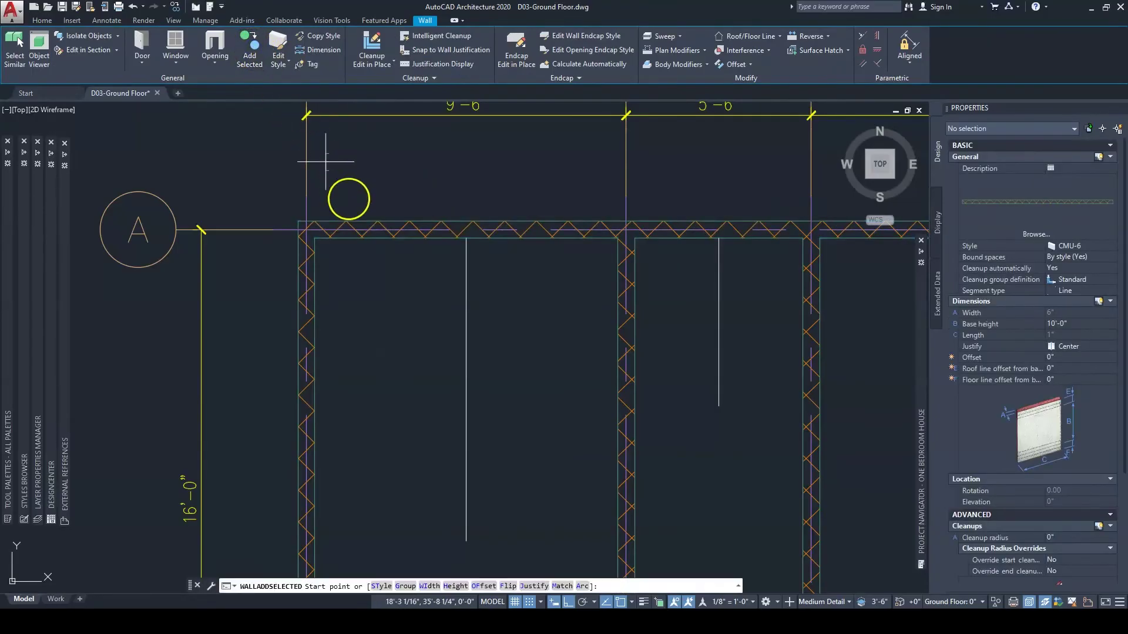
middle_click_drag(426, 358, 416, 232)
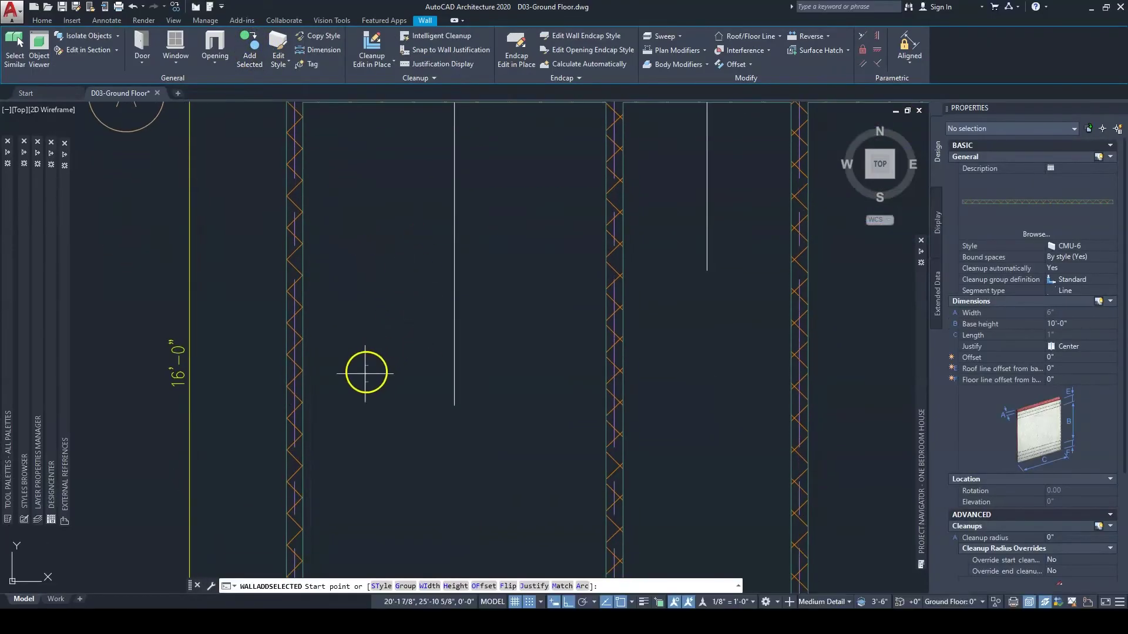
left_click(254, 361)
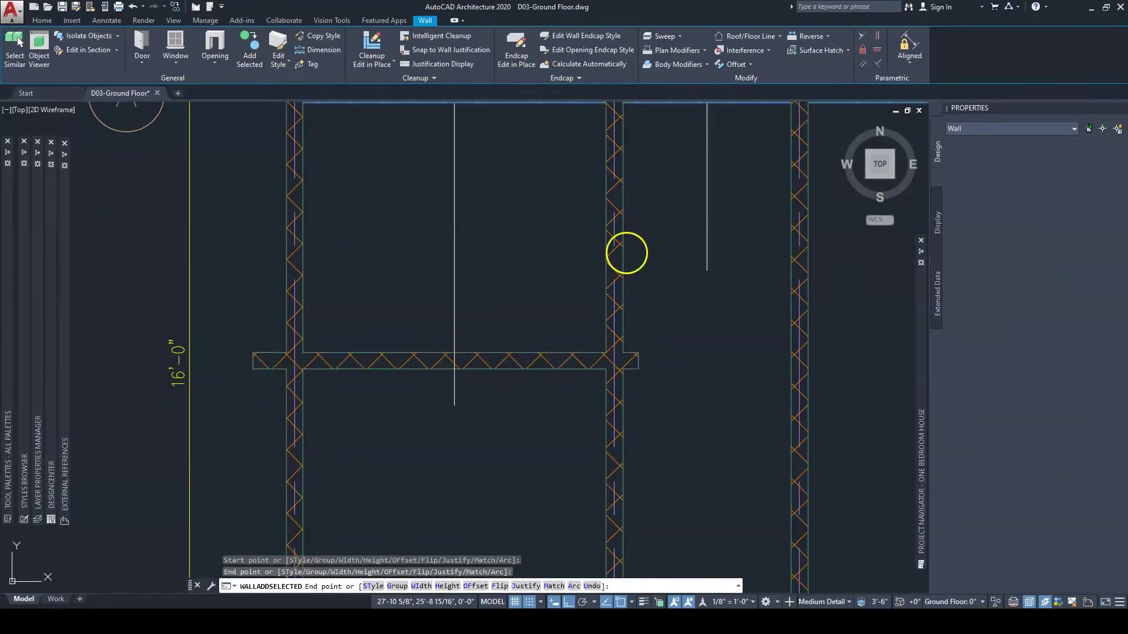
key("Escape")
middle_click_drag(607, 217, 549, 304)
Step: Add another horizontal CMU-6 wall, about 7' long, overlapping grid lines 2 and 3 and crossing the 5' guide line
left_click(480, 443)
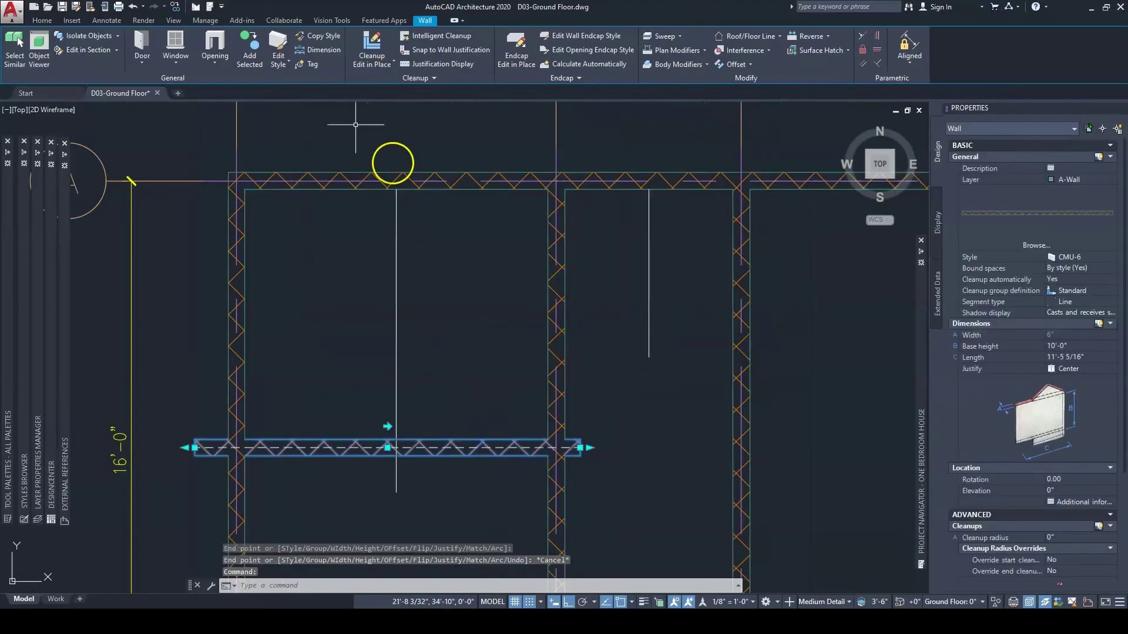
key("Escape")
key("Return")
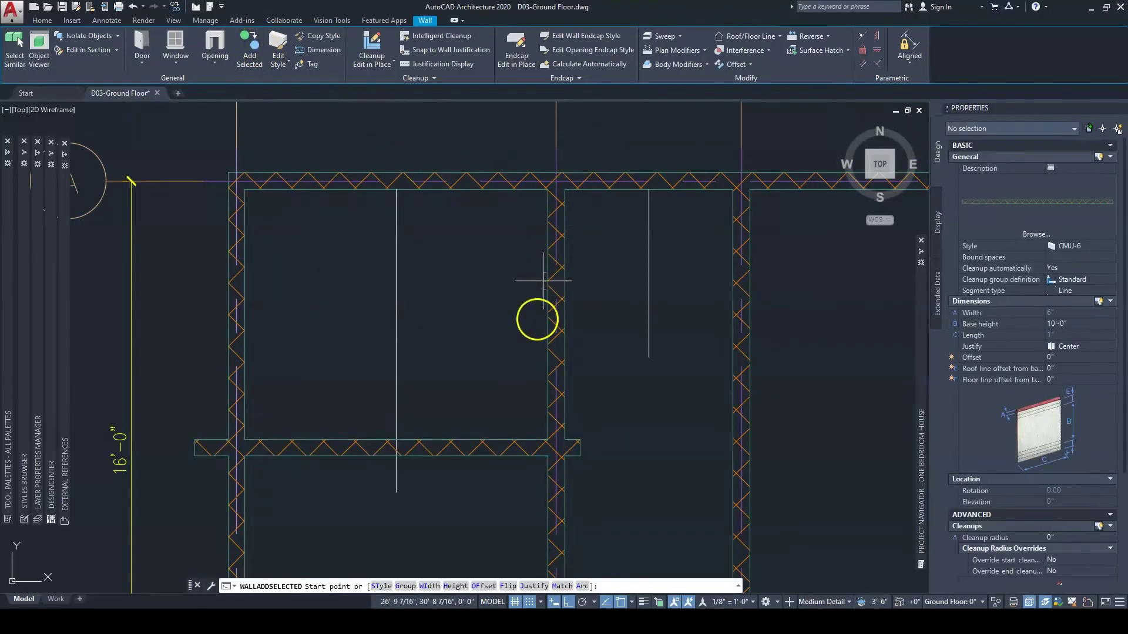
left_click(525, 322)
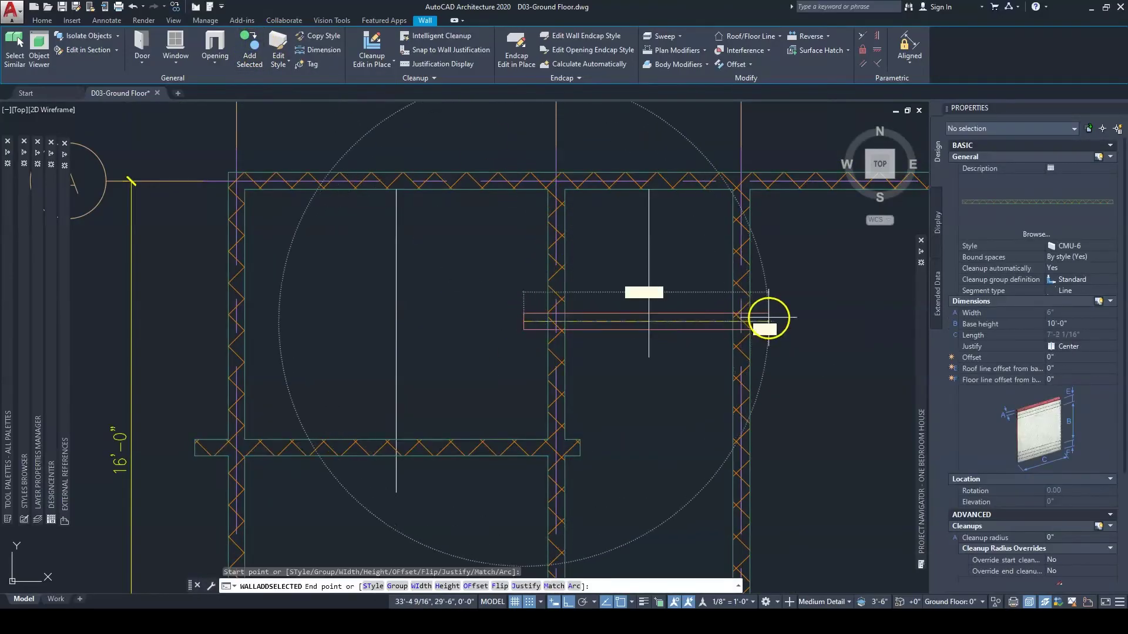
key("Escape")
Step: Add a third horizontal CMU-6 wall, about 14'-2" long, overlapping grid lines 3 and 4 and crossing the 11' guide line
middle_click_drag(806, 390, 384, 285)
left_click(252, 61)
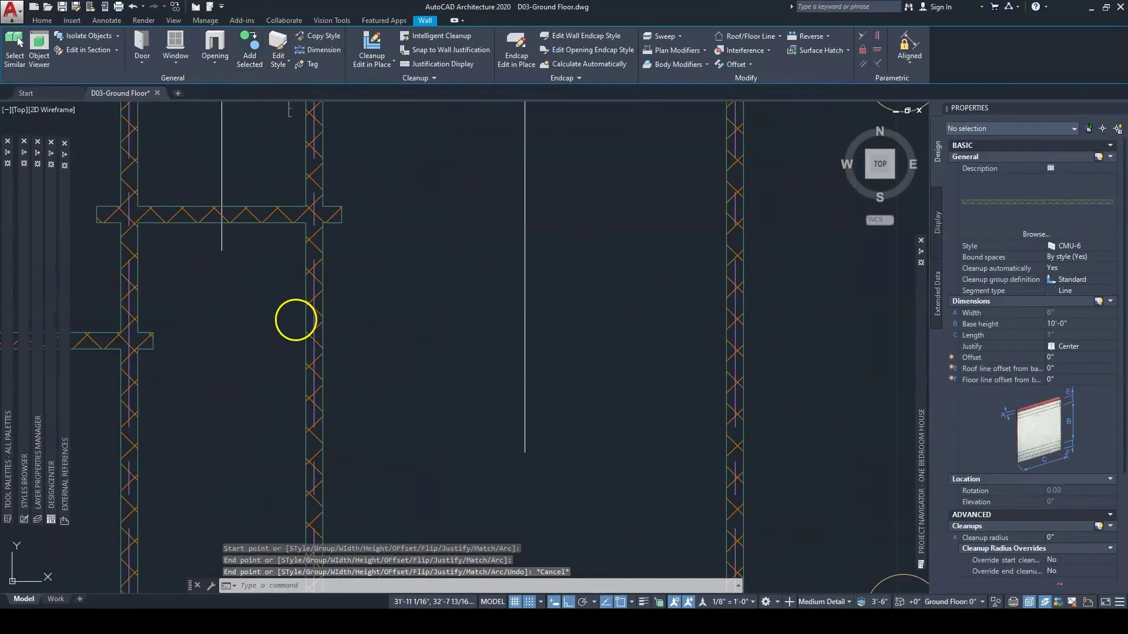
left_click(287, 379)
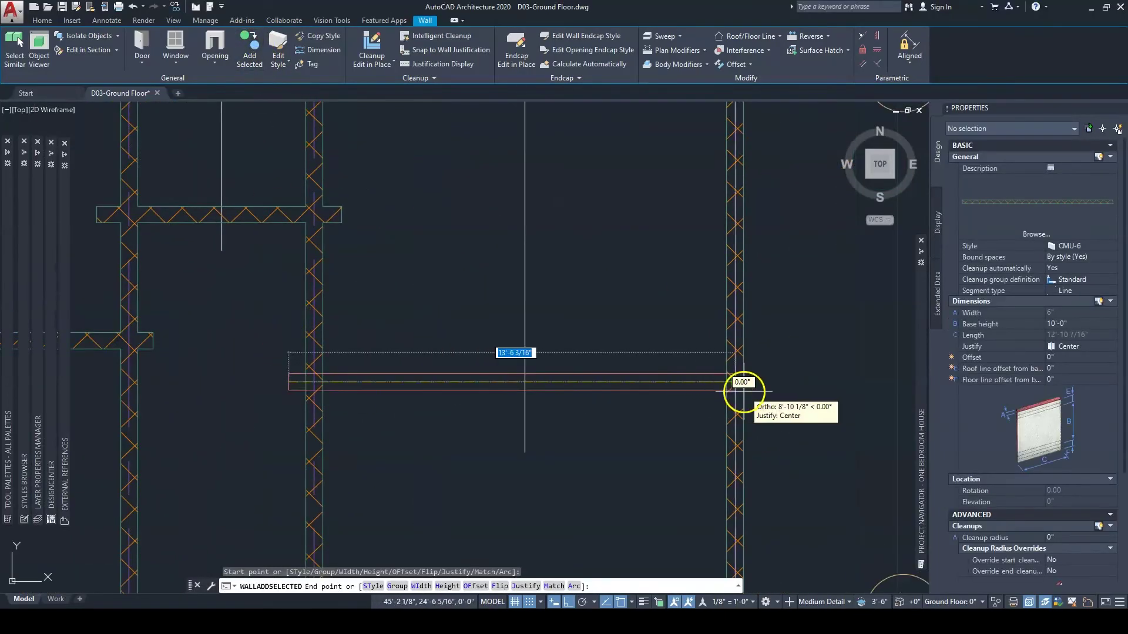
key("Escape")
key("Escape")
scroll(540, 411, "down", 4)
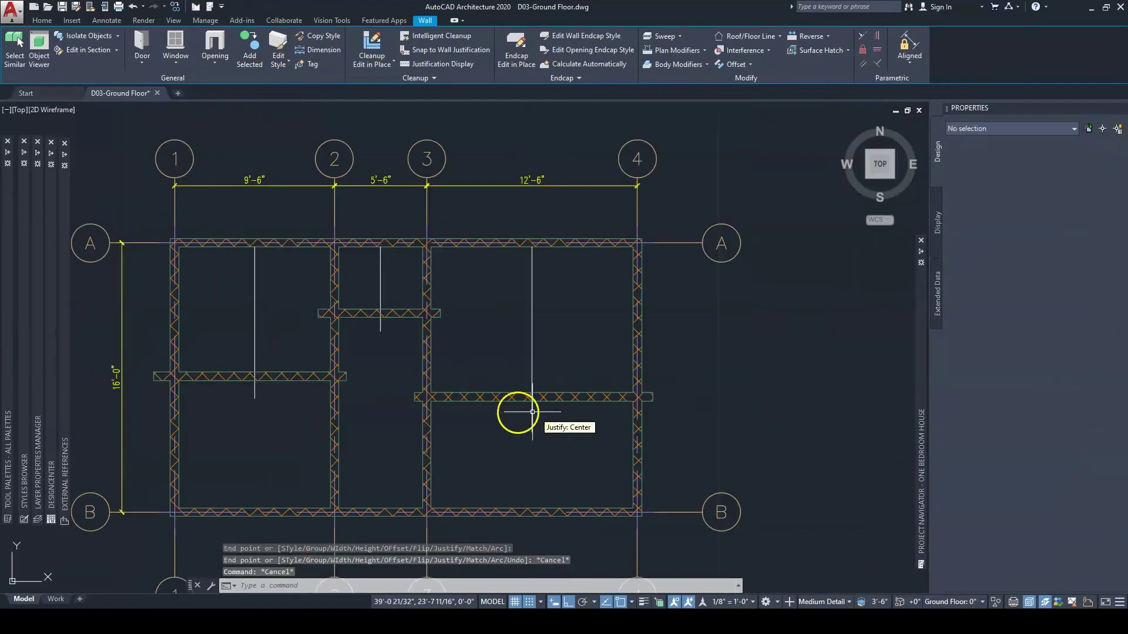
Step: Move the horizontal wall between grid lines 3 and 4 straight down so its upper face meets the 11' guide line's lower endpoint
middle_click_drag(513, 410, 562, 354)
scroll(517, 358, "up", 3)
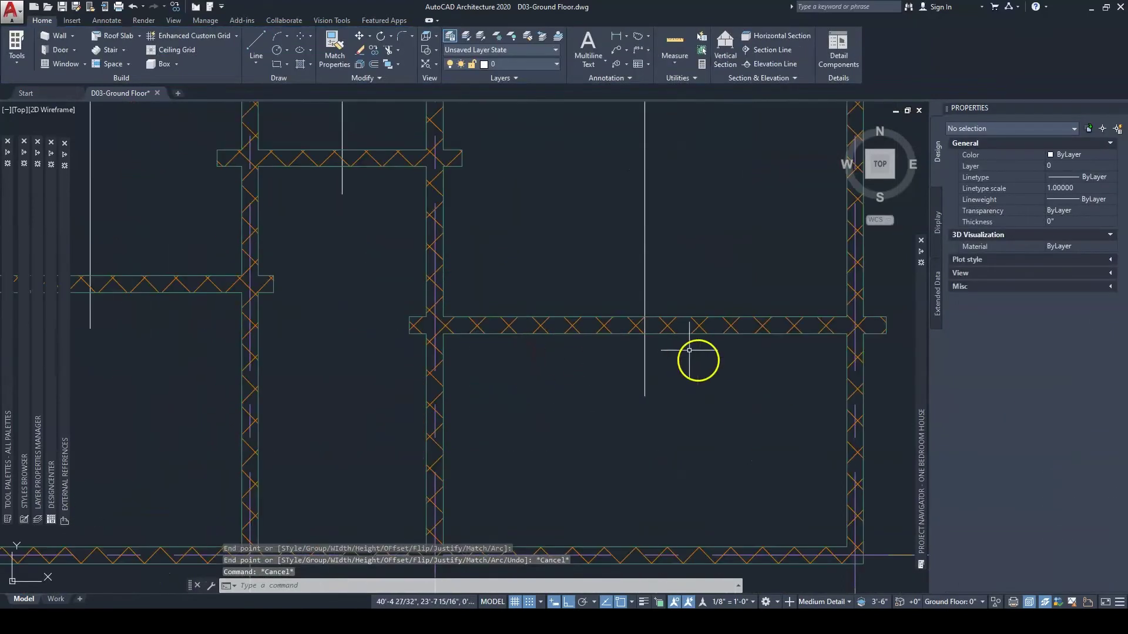
left_click(706, 347)
left_click(689, 313)
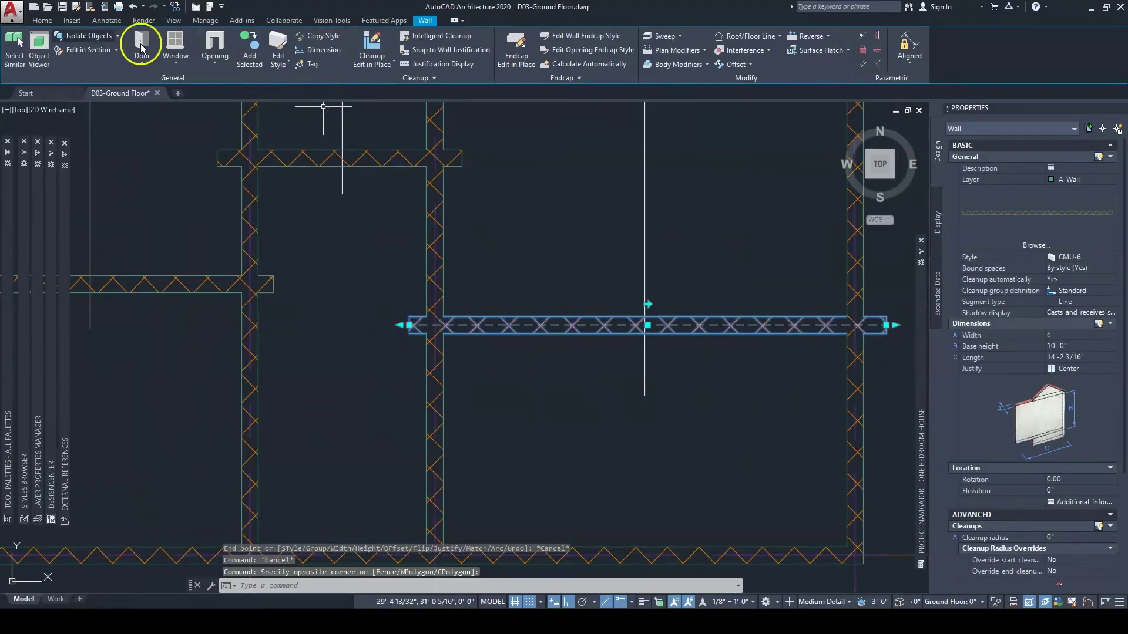
left_click(42, 20)
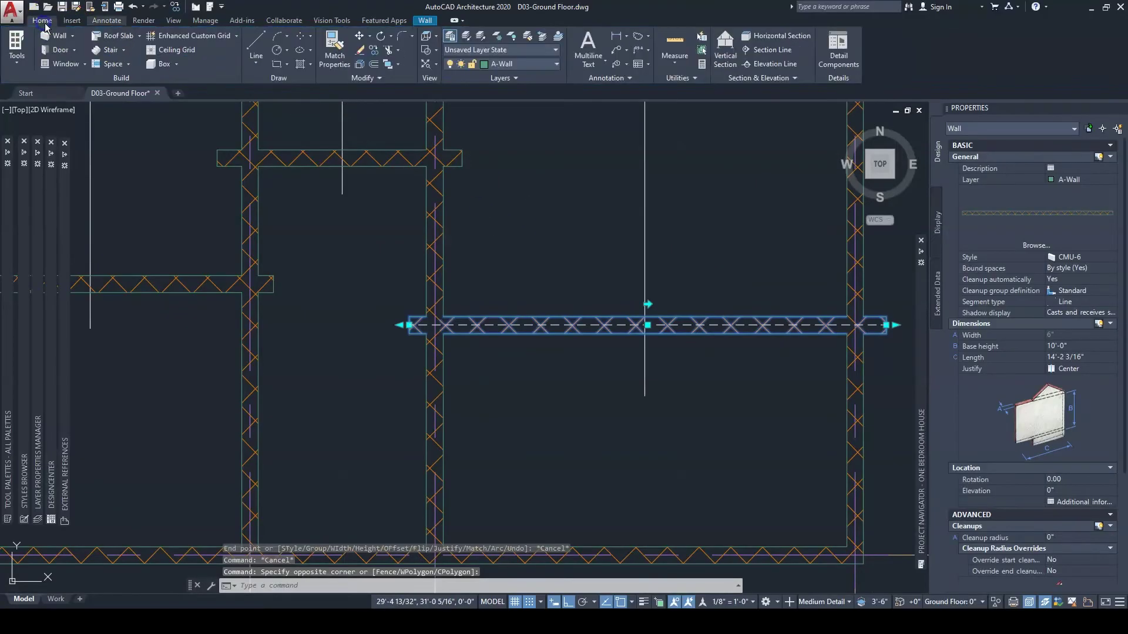
left_click(361, 39)
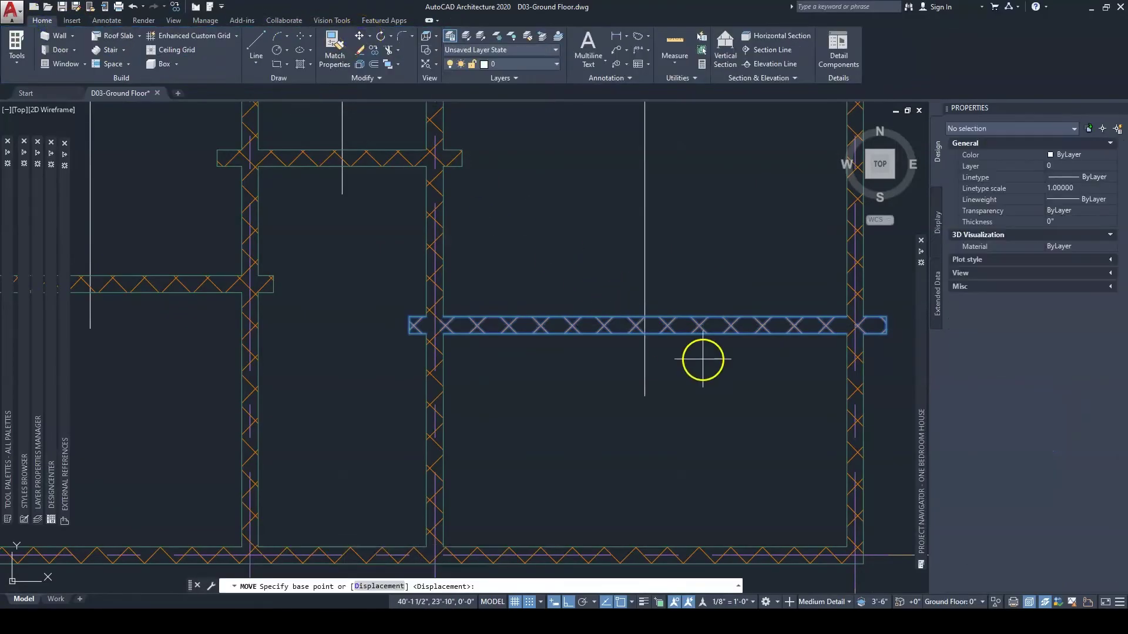
scroll(591, 282, "up", 8)
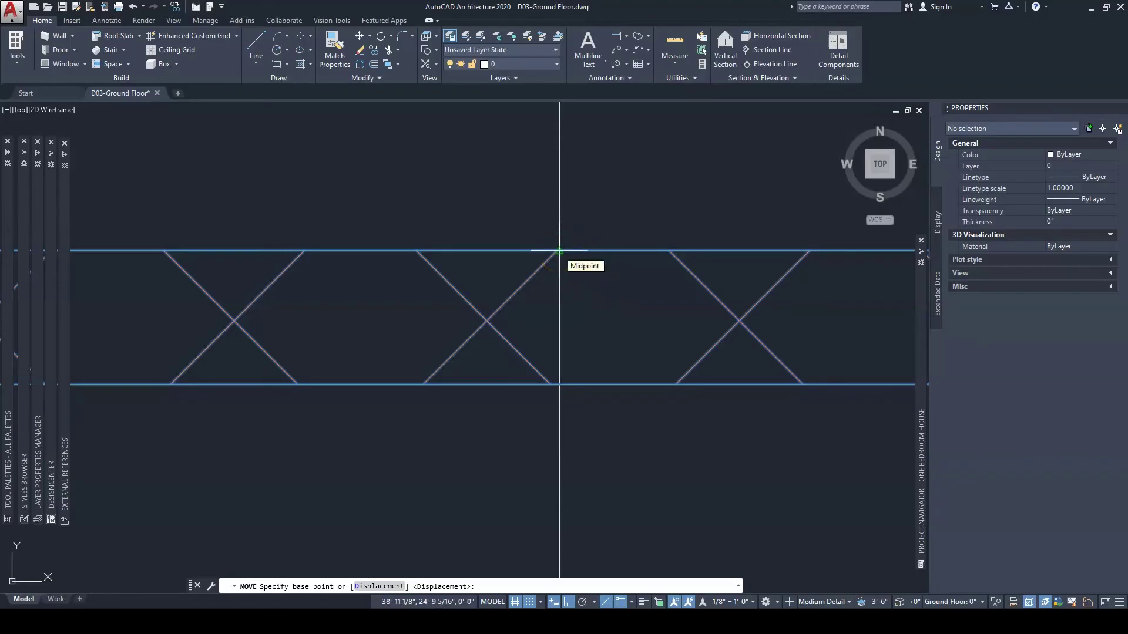
left_click(559, 251)
middle_click_drag(562, 282, 614, 322)
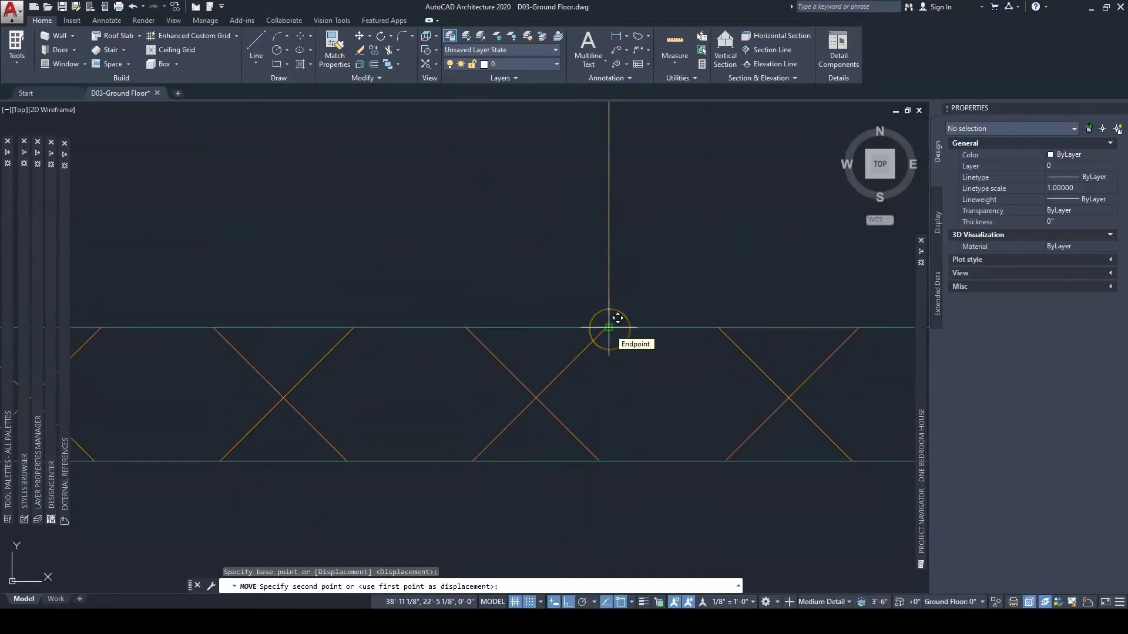
left_click(609, 328)
scroll(667, 310, "down", 8)
Step: Open the list of object snap modes, check which ones are enabled, and close it without changing any
scroll(667, 312, "up", 2)
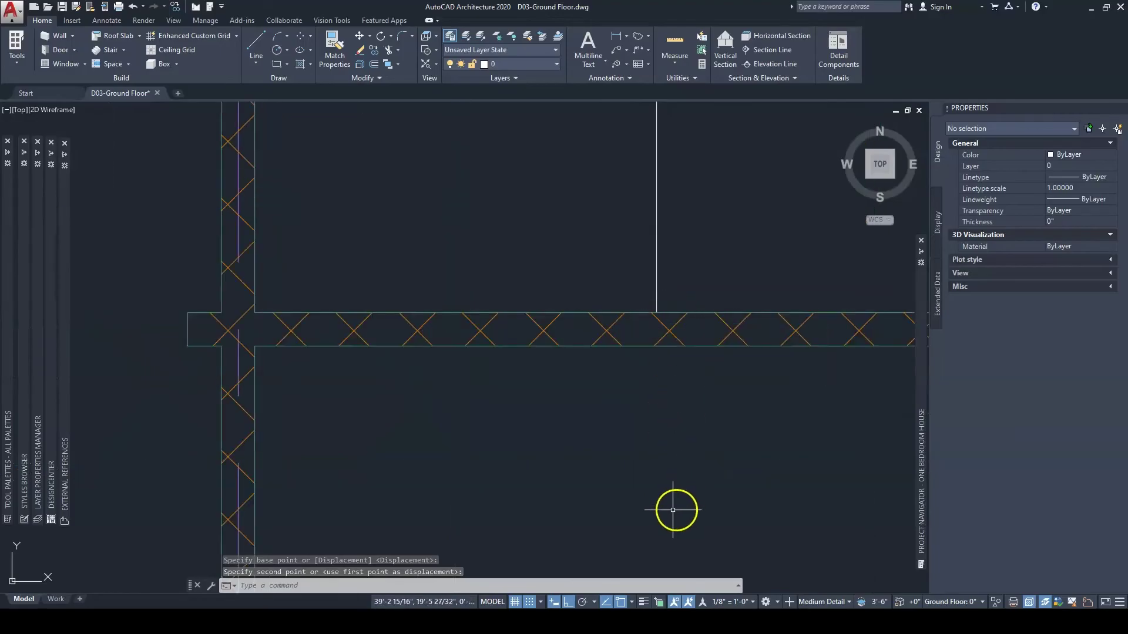
left_click(633, 603)
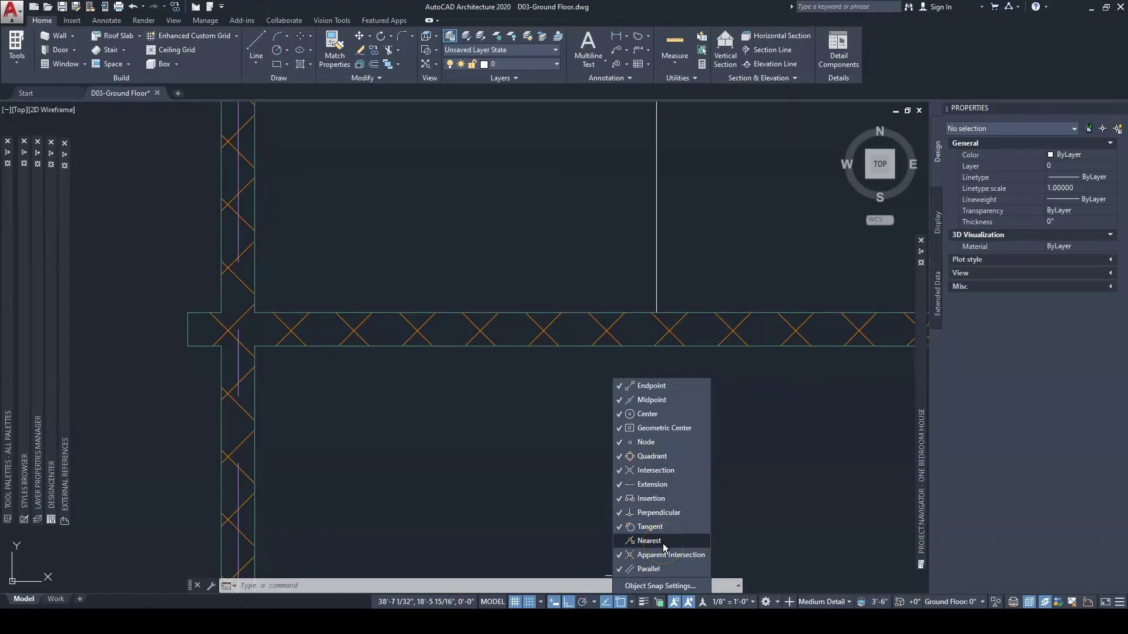
left_click(495, 422)
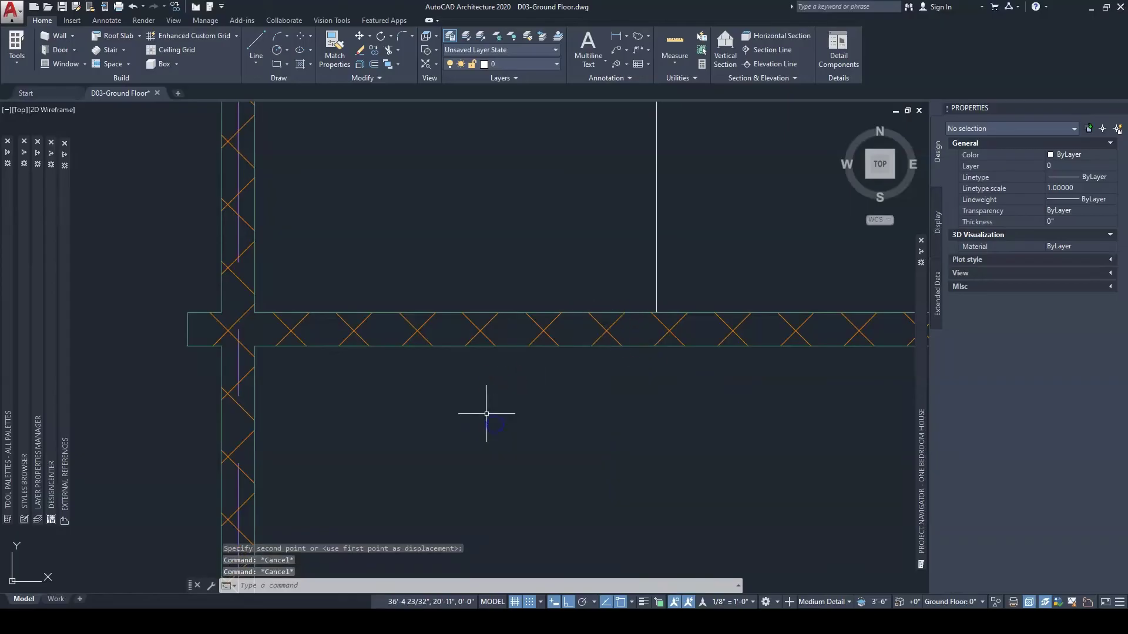
Step: Move the horizontal wall between grid lines 2 and 3 straight down so its upper face meets the 5' guide line's lower endpoint
scroll(522, 403, "down", 3)
scroll(559, 320, "down", 2)
scroll(474, 330, "up", 4)
left_click(551, 324)
left_click(528, 298)
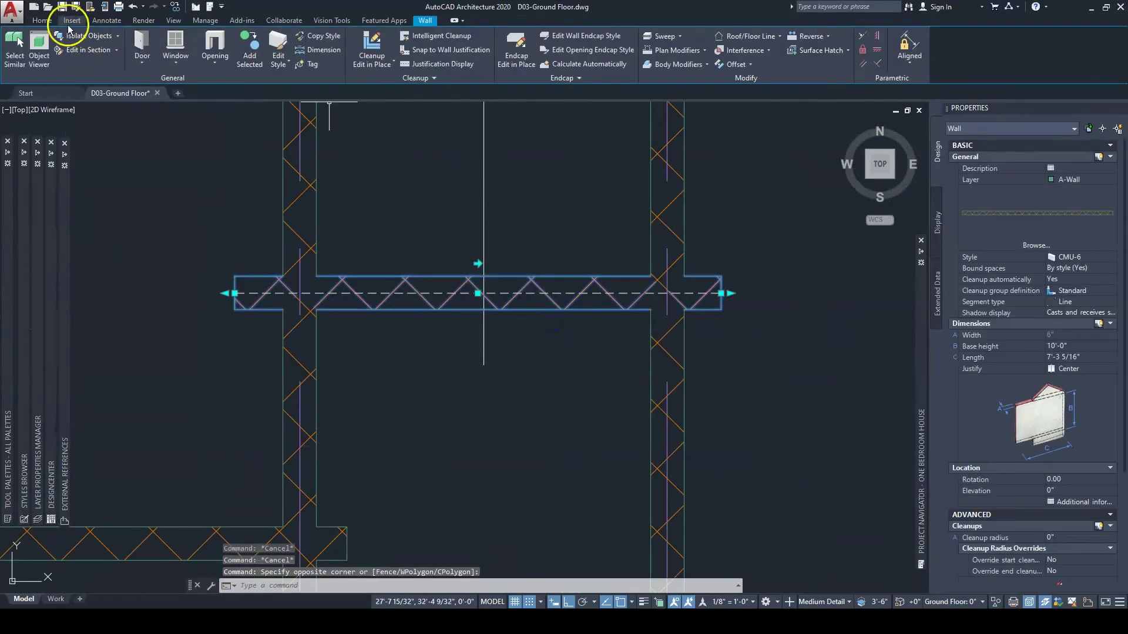
left_click(43, 22)
left_click(359, 37)
scroll(495, 295, "up", 3)
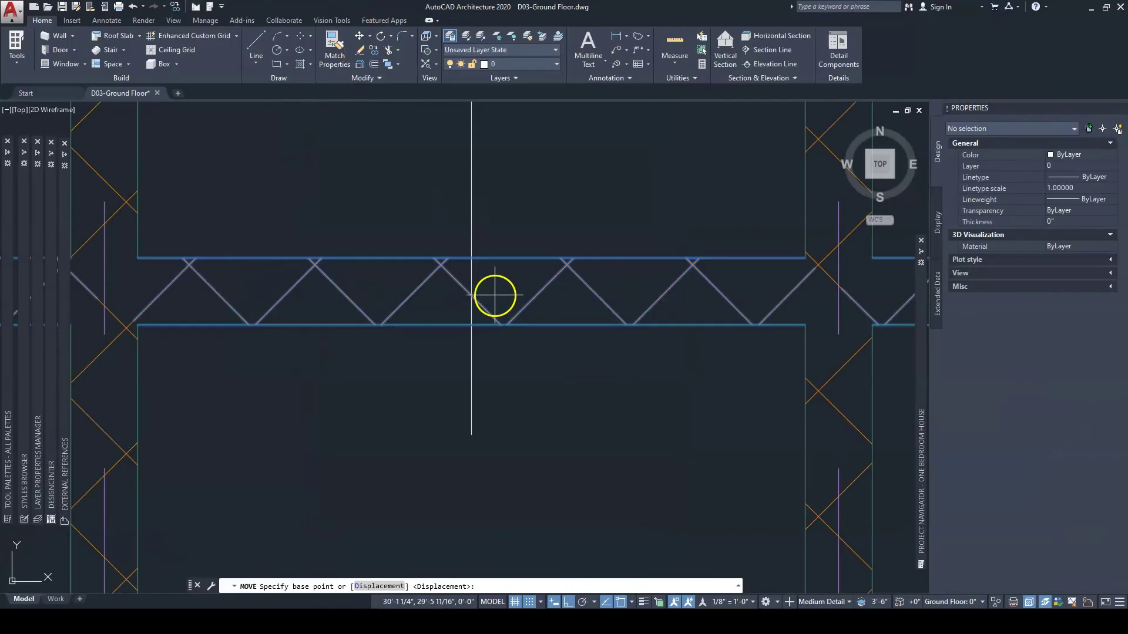
left_click(477, 259)
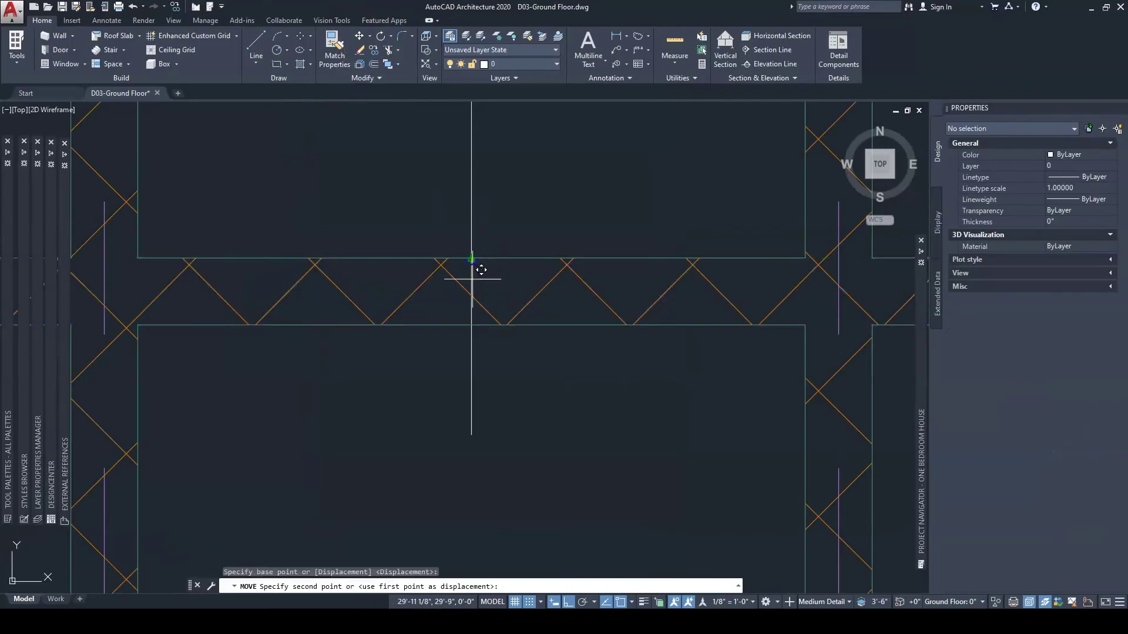
left_click(472, 434)
scroll(478, 411, "down", 8)
Step: Move the horizontal wall between grid lines 1 and 2 straight down so its upper face meets the 9' guide line's lower endpoint
scroll(478, 403, "up", 3)
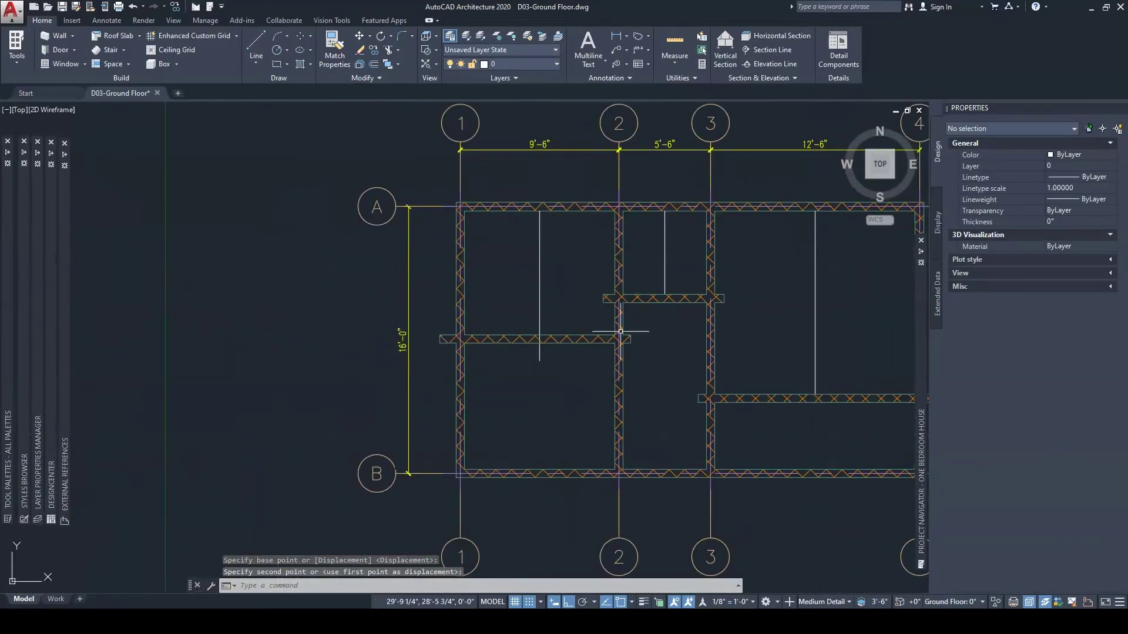
left_click(549, 354)
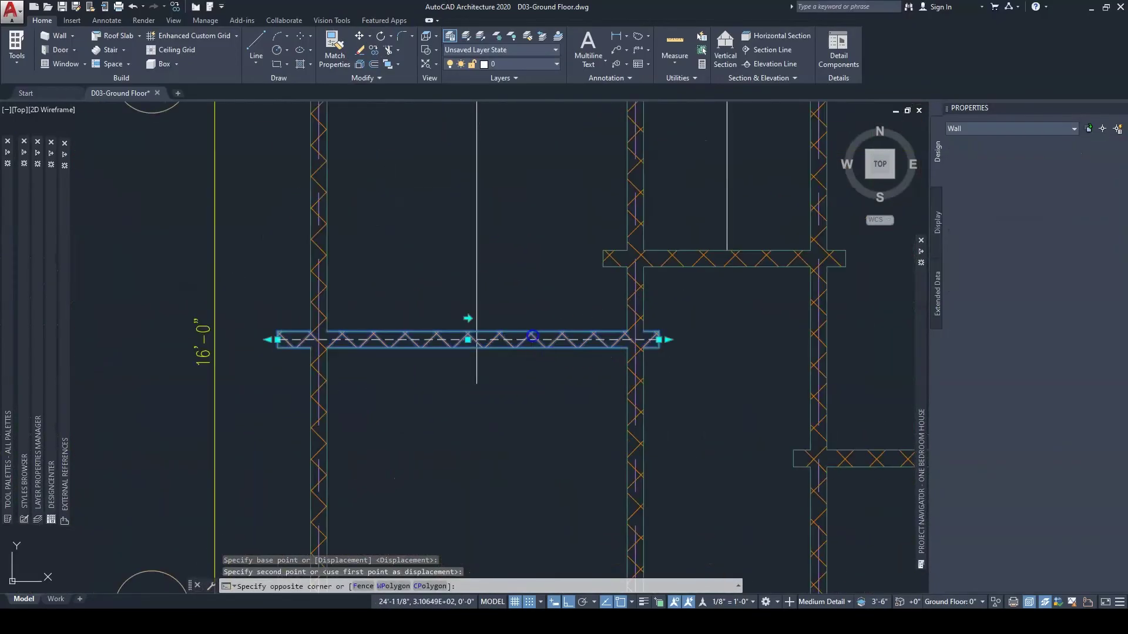
left_click(42, 20)
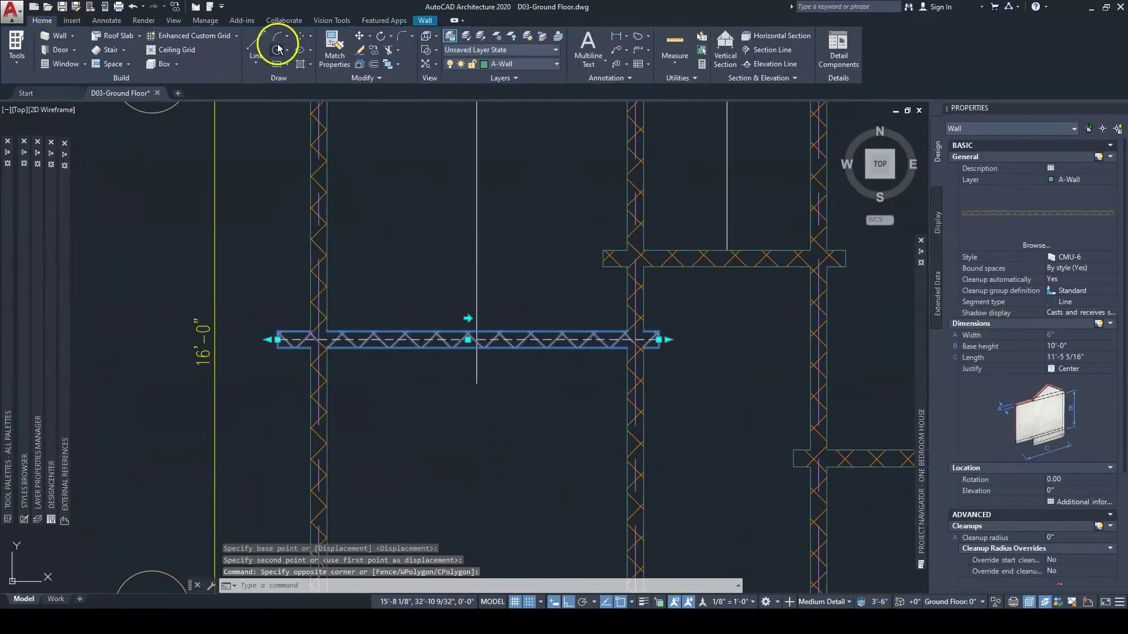
left_click(361, 38)
scroll(470, 368, "up", 6)
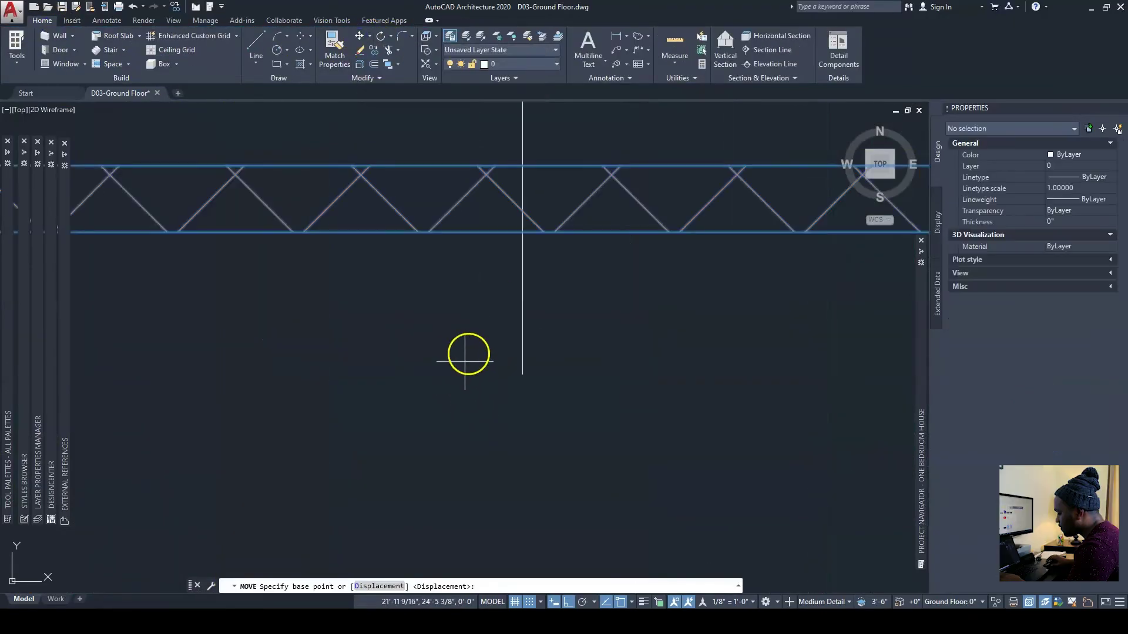
left_click(523, 166)
left_click(521, 373)
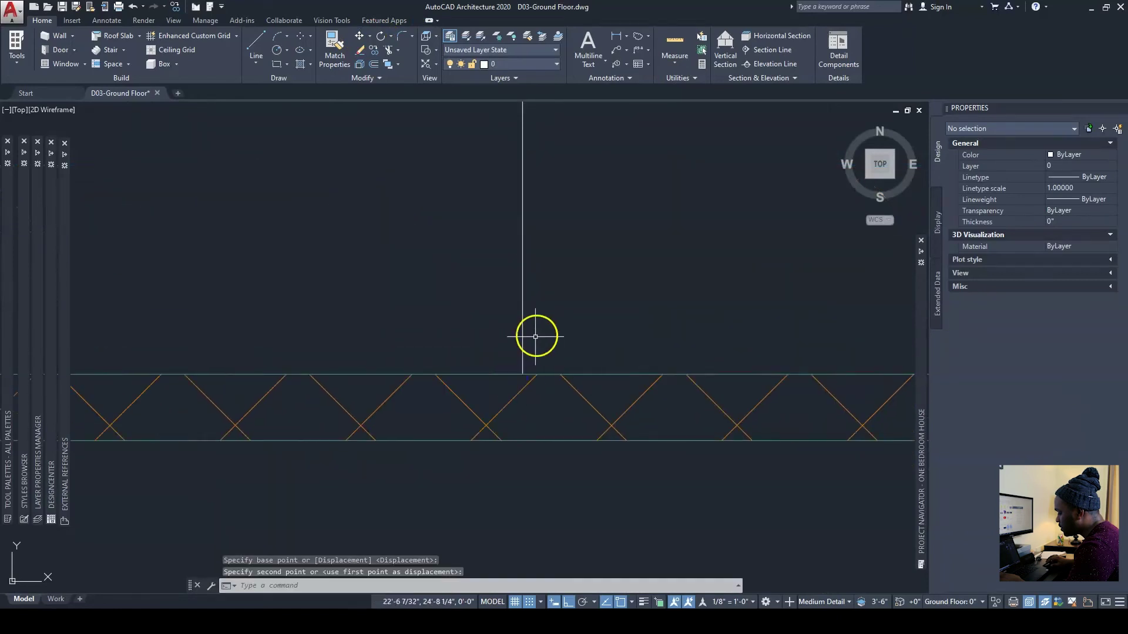
Step: Trim both overhanging ends of the horizontal wall between grid lines 3 and 4, using all objects as cutting edges
scroll(536, 335, "down", 5)
scroll(554, 320, "down", 5)
scroll(504, 330, "up", 5)
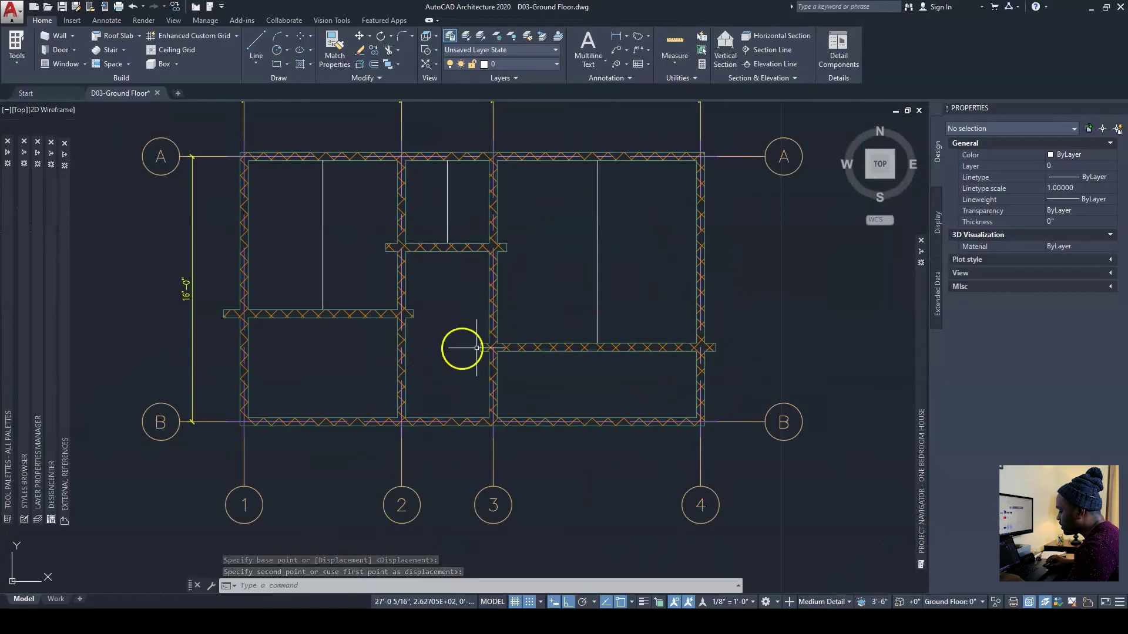
middle_click_drag(435, 318, 452, 308)
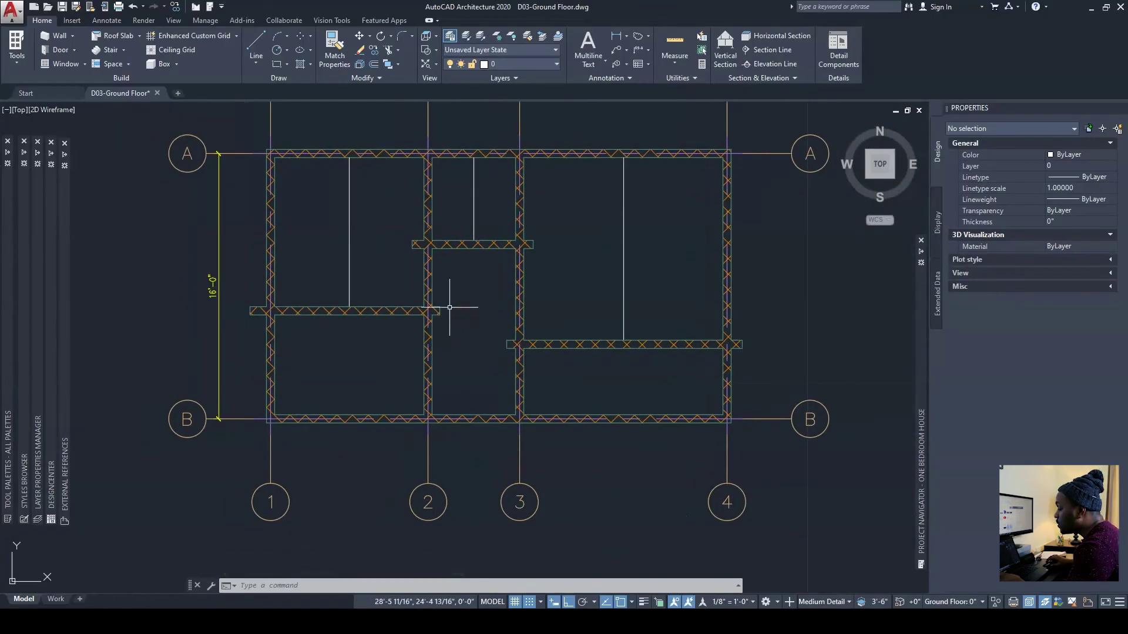
key("Escape")
key("Escape")
key("Escape")
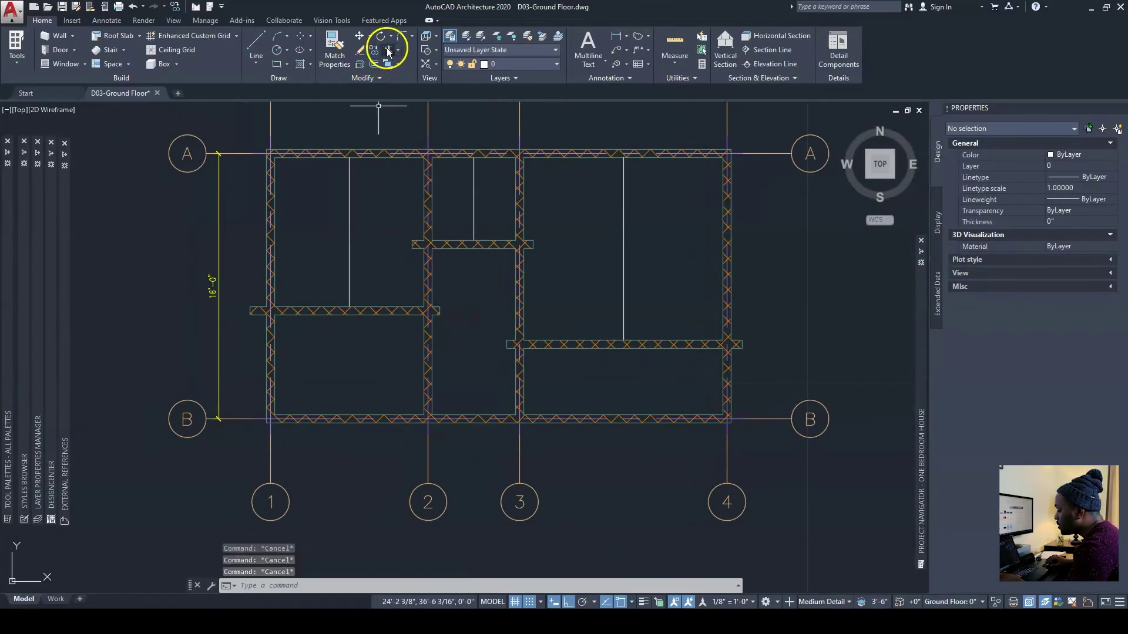
left_click(401, 53)
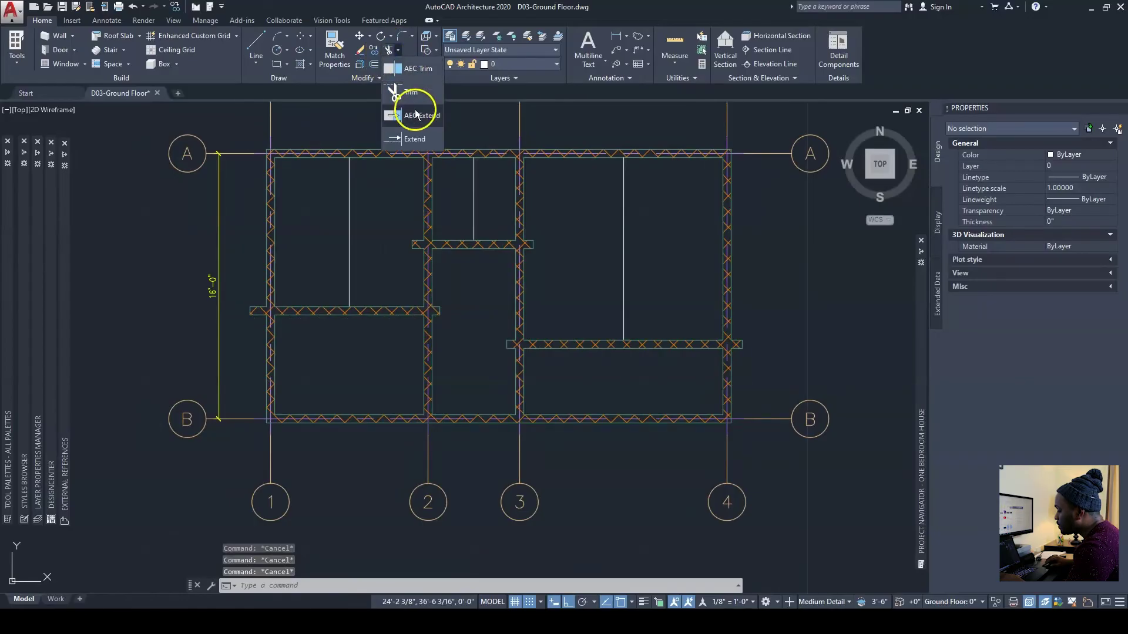
left_click(405, 112)
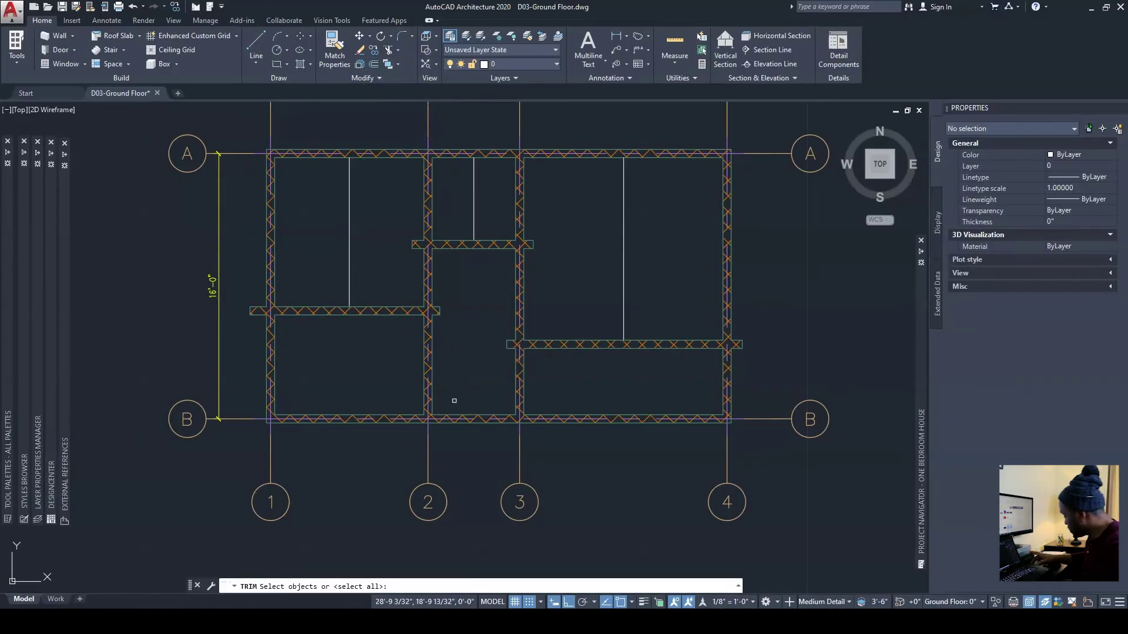
key("Return")
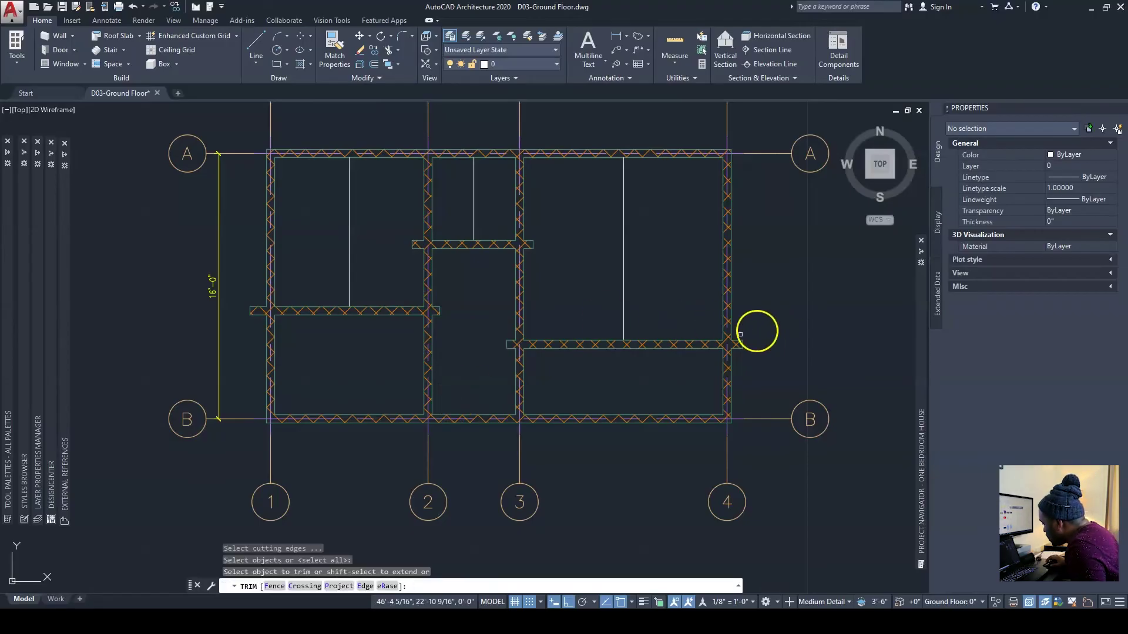
left_click(741, 339)
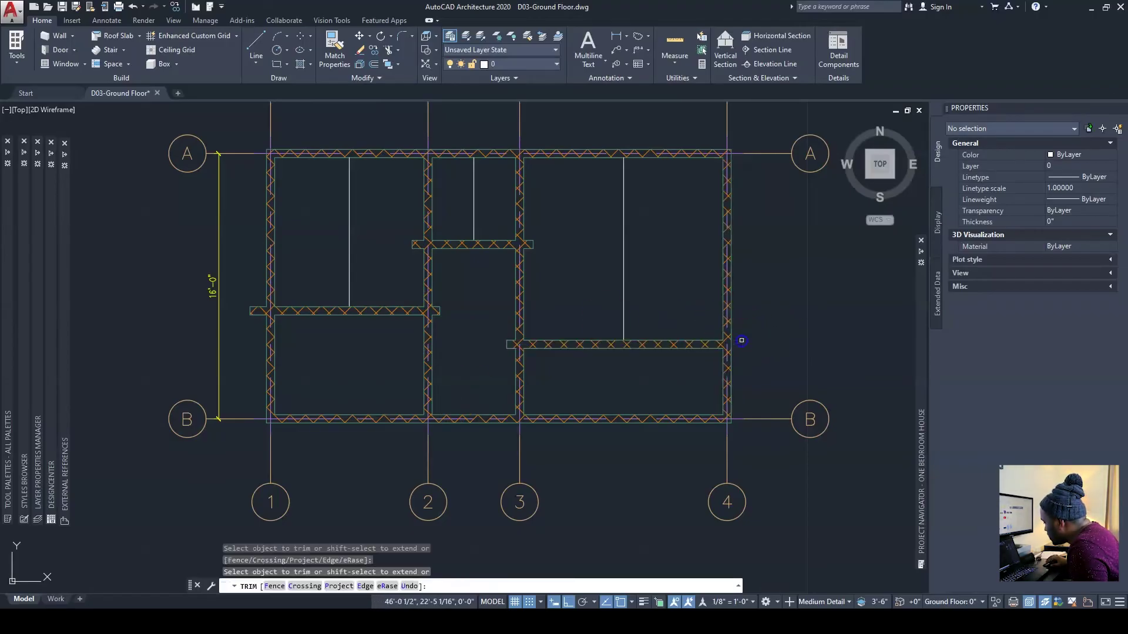
left_click(511, 343)
left_click(504, 329)
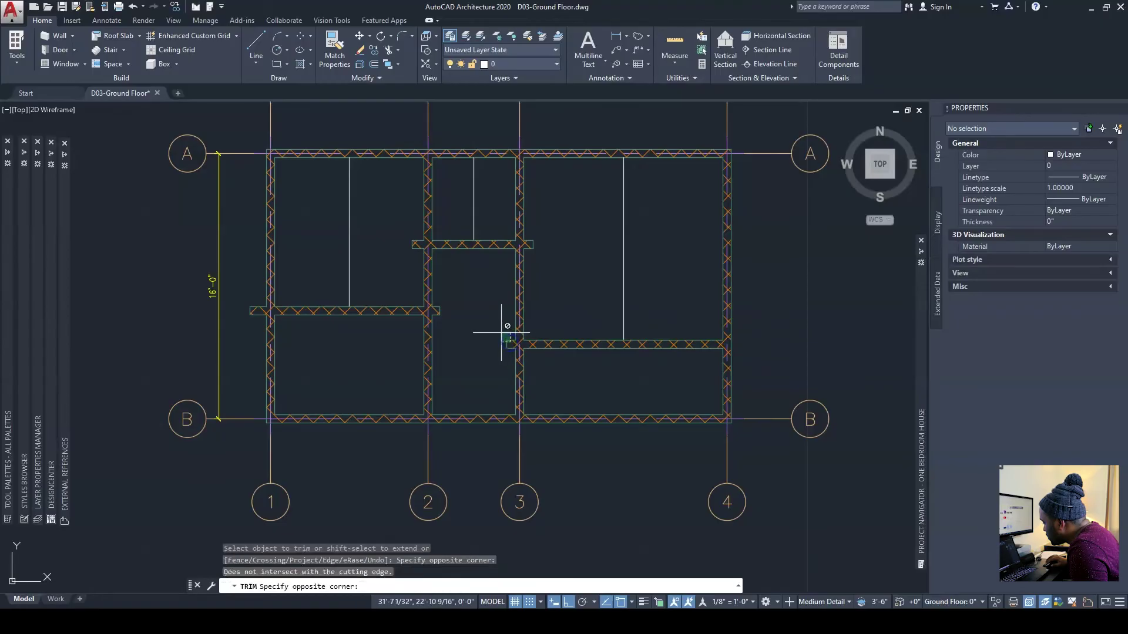
left_click(508, 344)
Step: Trim the overhanging ends of the horizontal walls between grid lines 2 and 3 and between grid lines 1 and 2
left_click(539, 242)
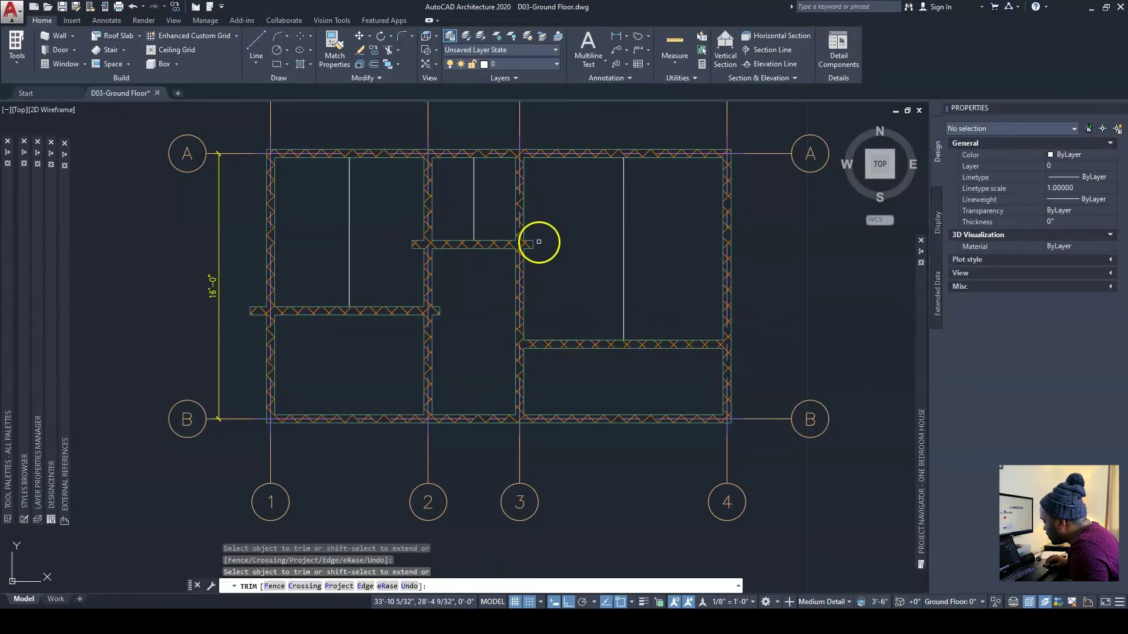
left_click(442, 303)
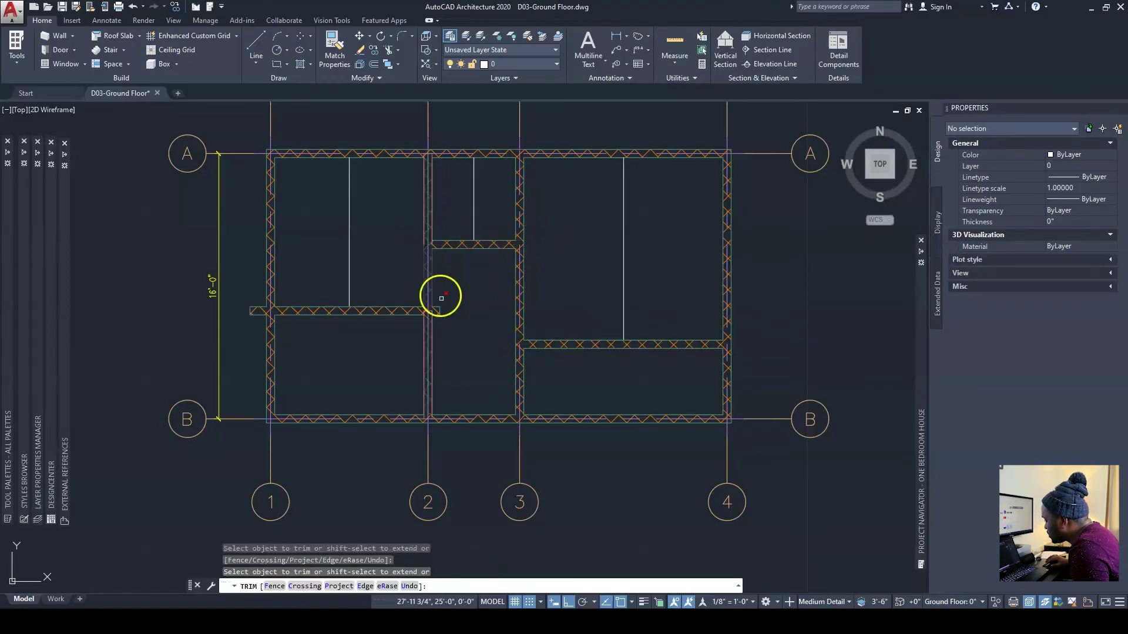
left_click(264, 311)
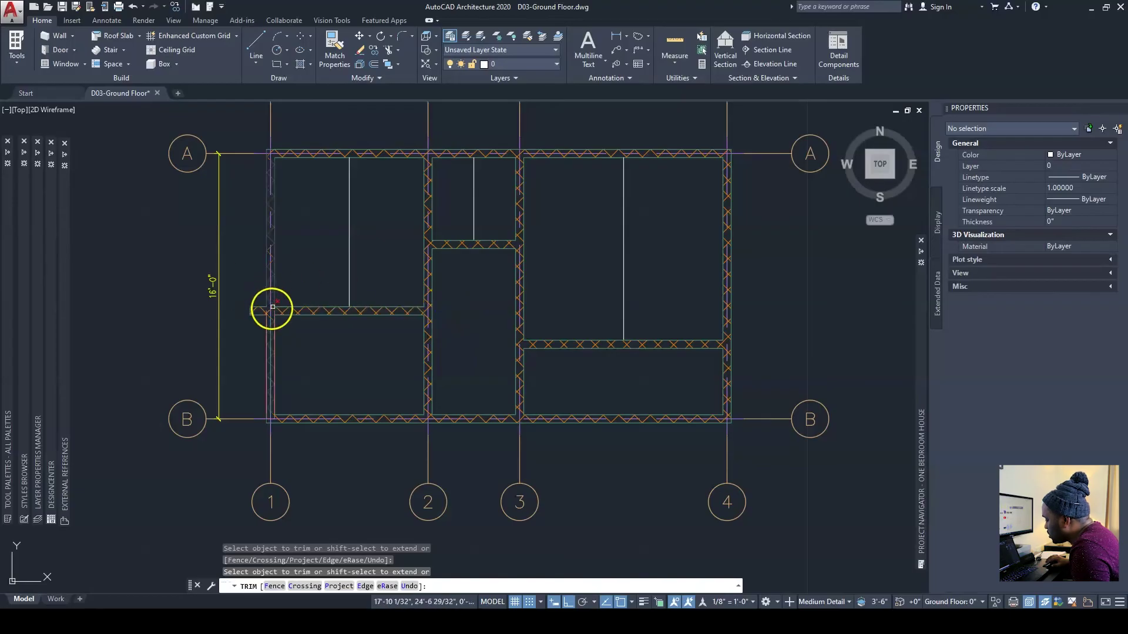
middle_click_drag(347, 313, 353, 297)
Step: Trim away the part of the grid line 2 wall between the cross wall on its west side and the grid line B wall
left_click(407, 321)
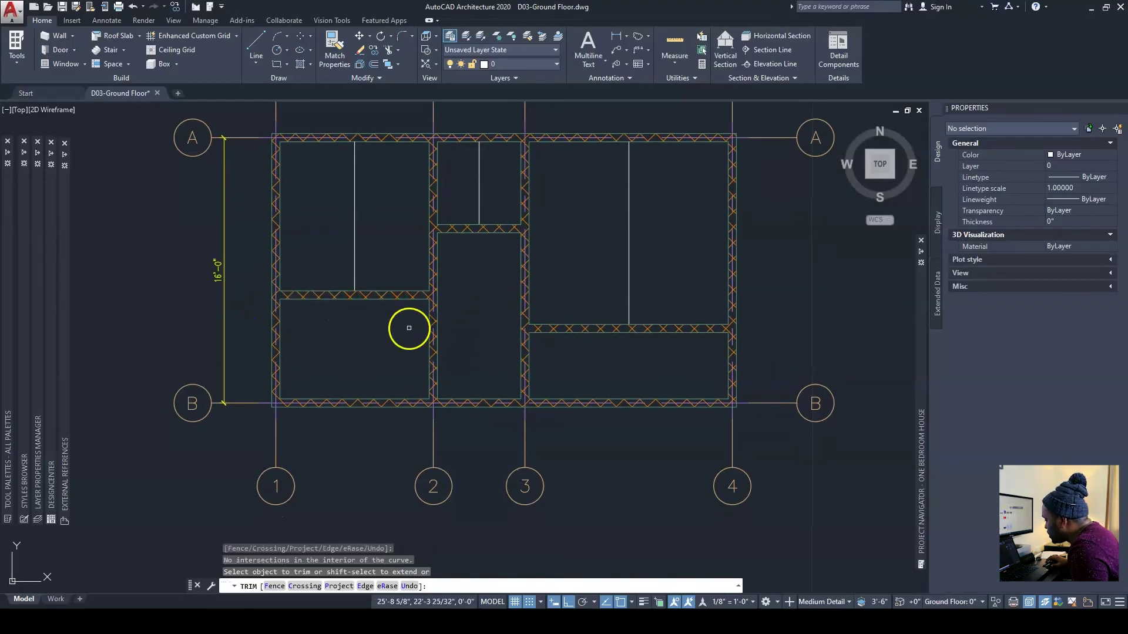
left_click(418, 338)
left_click(428, 336)
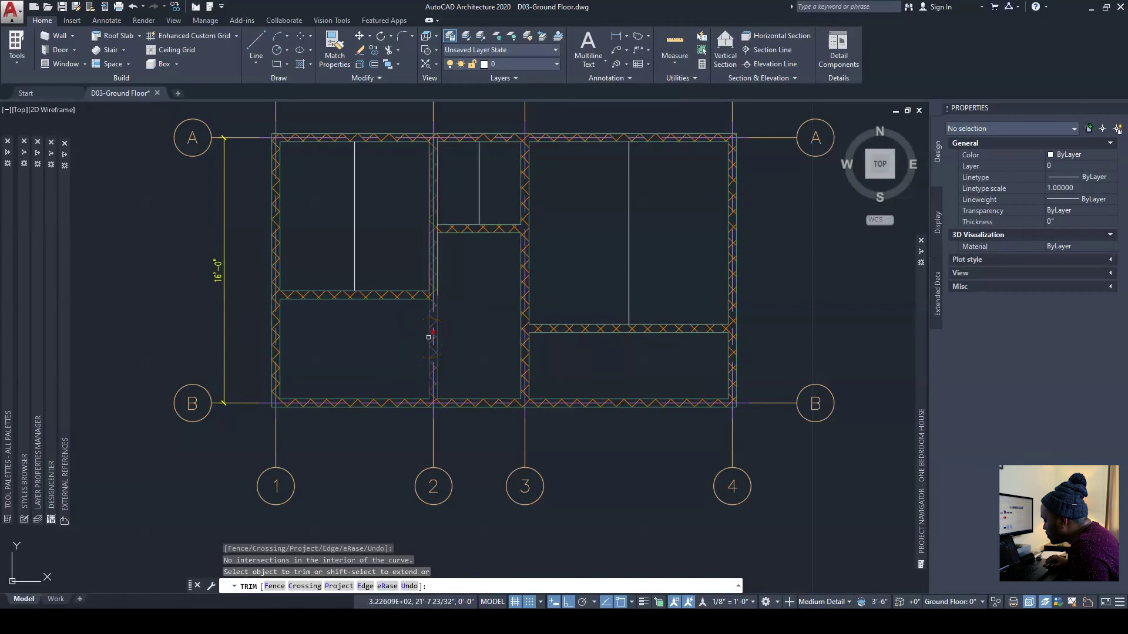
left_click(428, 337)
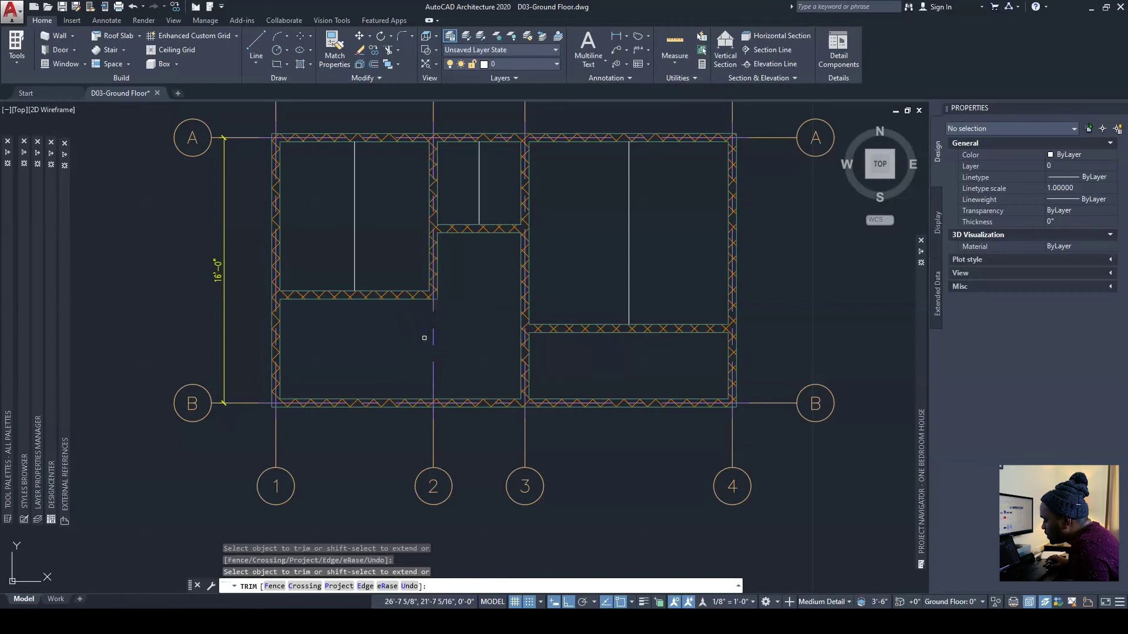
key("Escape")
key("Escape")
Step: Erase the three vertical guide lines between grid lines 1 and 2, 2 and 3, and 3 and 4
left_click(646, 258)
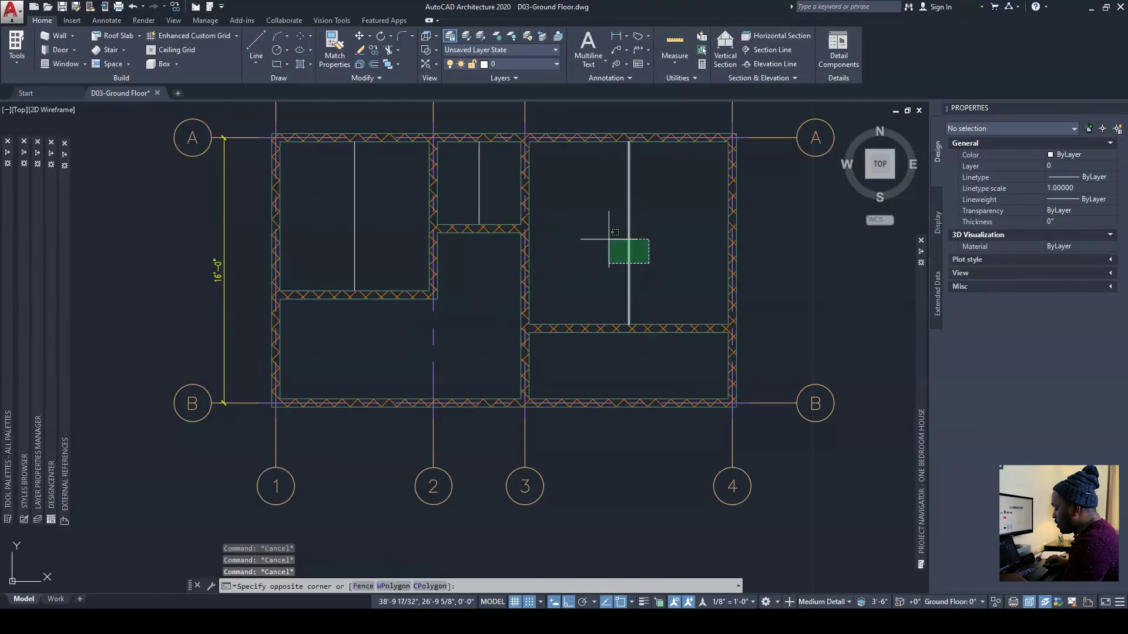
left_click(601, 235)
left_click(486, 185)
left_click(467, 202)
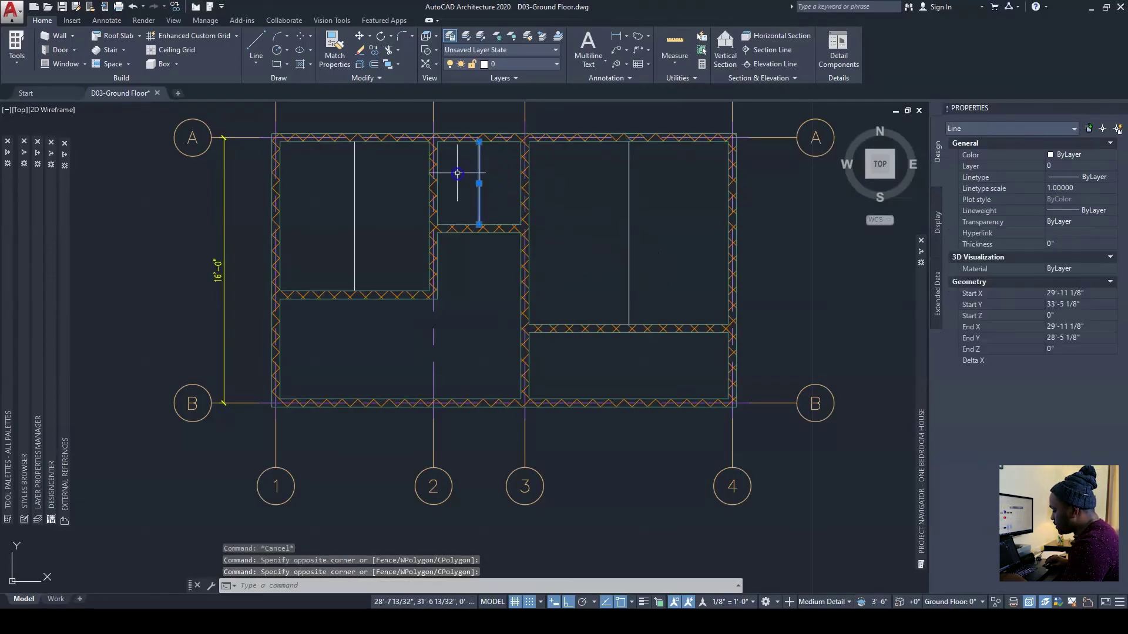
key("Delete")
left_click(389, 231)
left_click(344, 208)
key("Delete")
left_click(634, 262)
left_click(612, 252)
key("Delete")
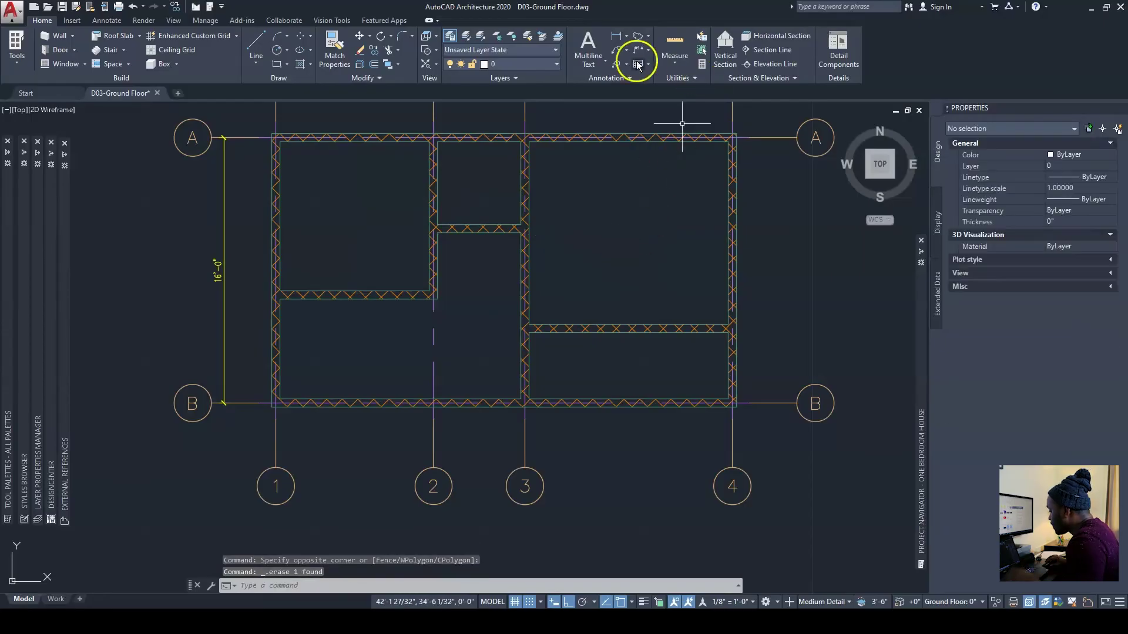
Step: Measure the inside north-south depth of the upper room between grid lines 1 and 2 with a linear dimension, without placing it
left_click(617, 37)
scroll(294, 277, "up", 3)
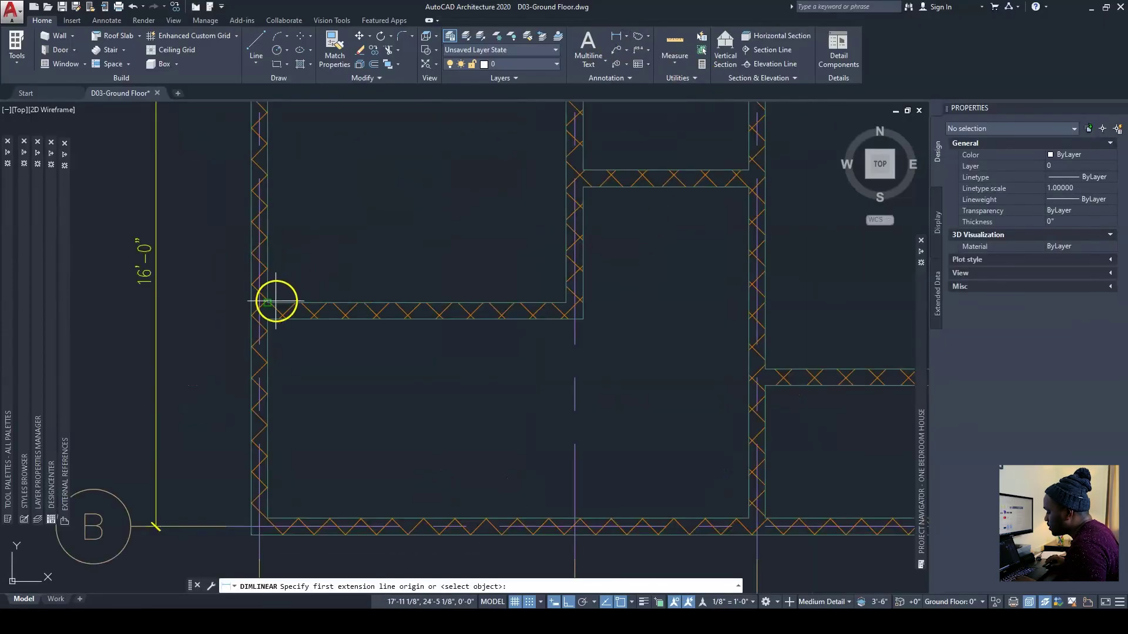
left_click(277, 300)
middle_click_drag(305, 259, 333, 386)
middle_click_drag(310, 227, 307, 345)
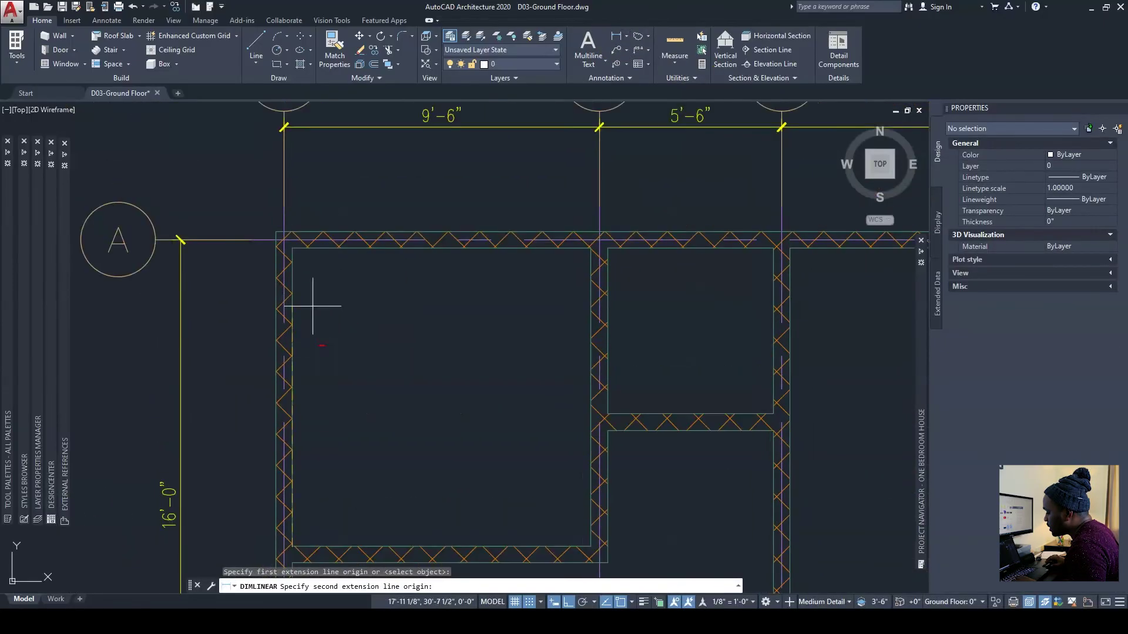
left_click(293, 255)
key("Escape")
Step: Measure the inside north-south depth of the upper room between grid lines 2 and 3 with a linear dimension, without placing it
key("Return")
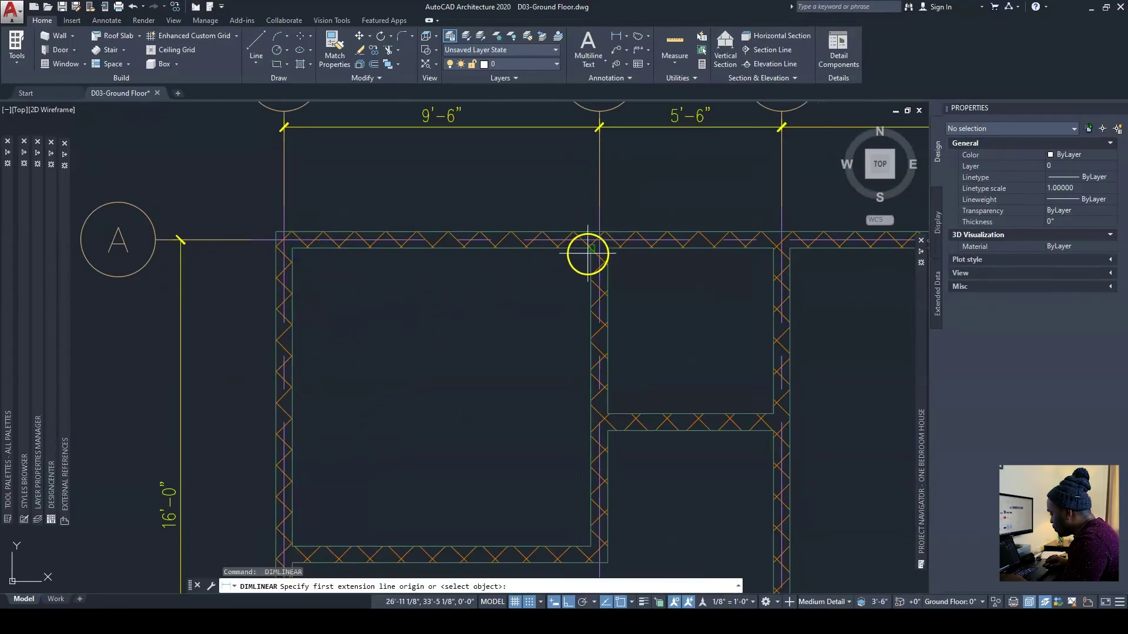
left_click(607, 248)
left_click(608, 416)
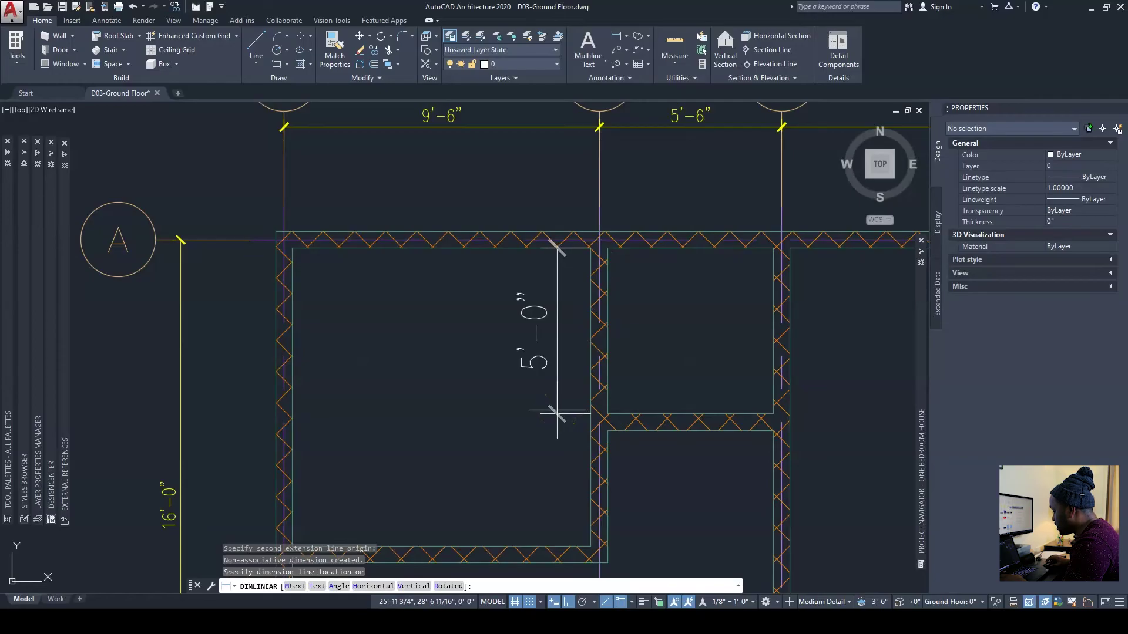
key("Escape")
Step: Move the horizontal wall between grid lines 2 and 3 straight down by 12 inches
mouse_move(635, 398)
middle_mouse_down()
mouse_move(289, 305)
mouse_move(500, 281)
middle_mouse_up()
key("Escape")
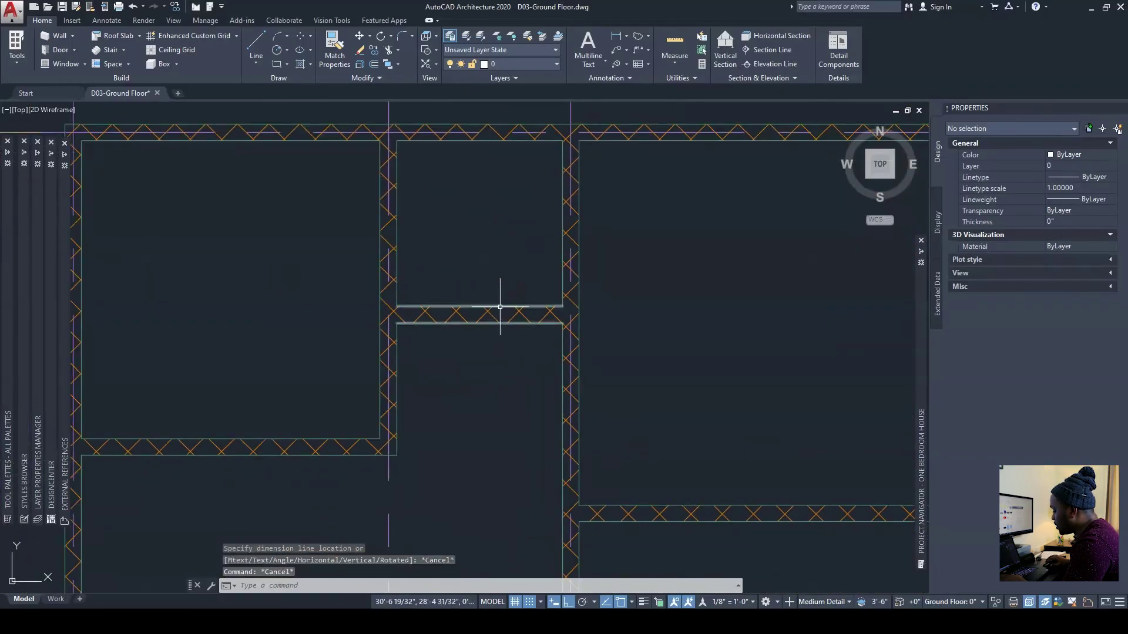
left_click(500, 307)
left_click(42, 20)
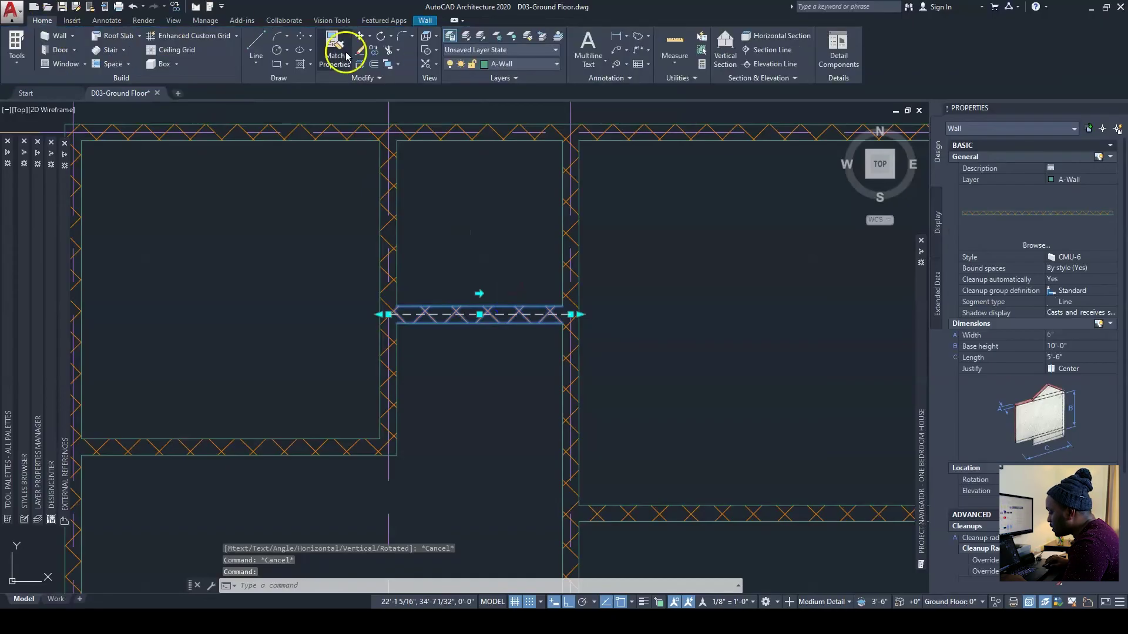
left_click(361, 36)
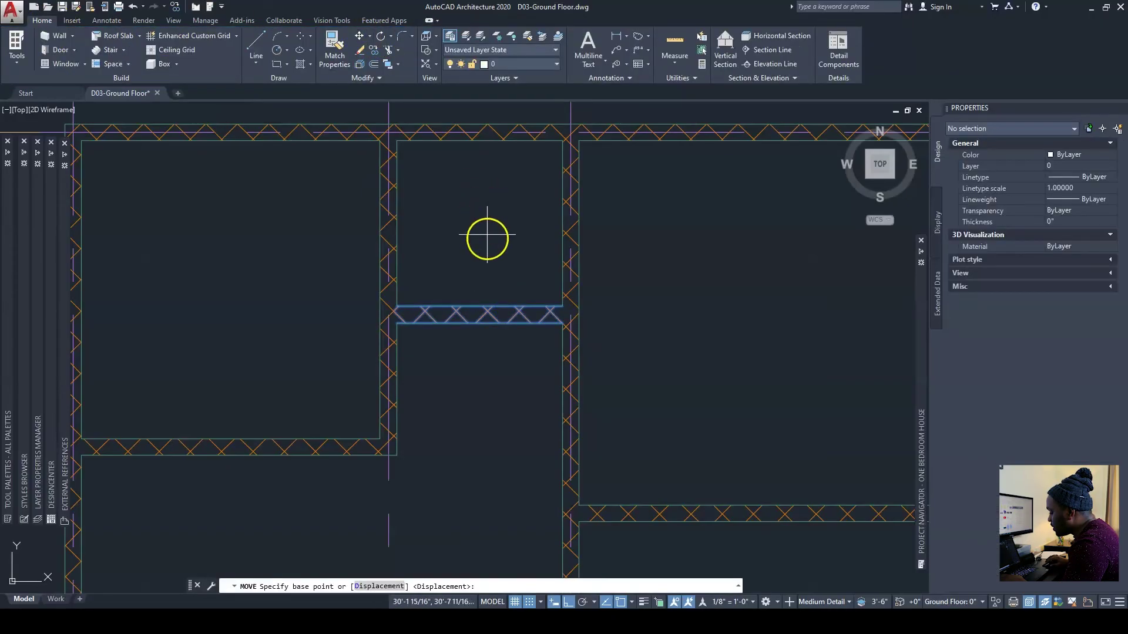
left_click(480, 306)
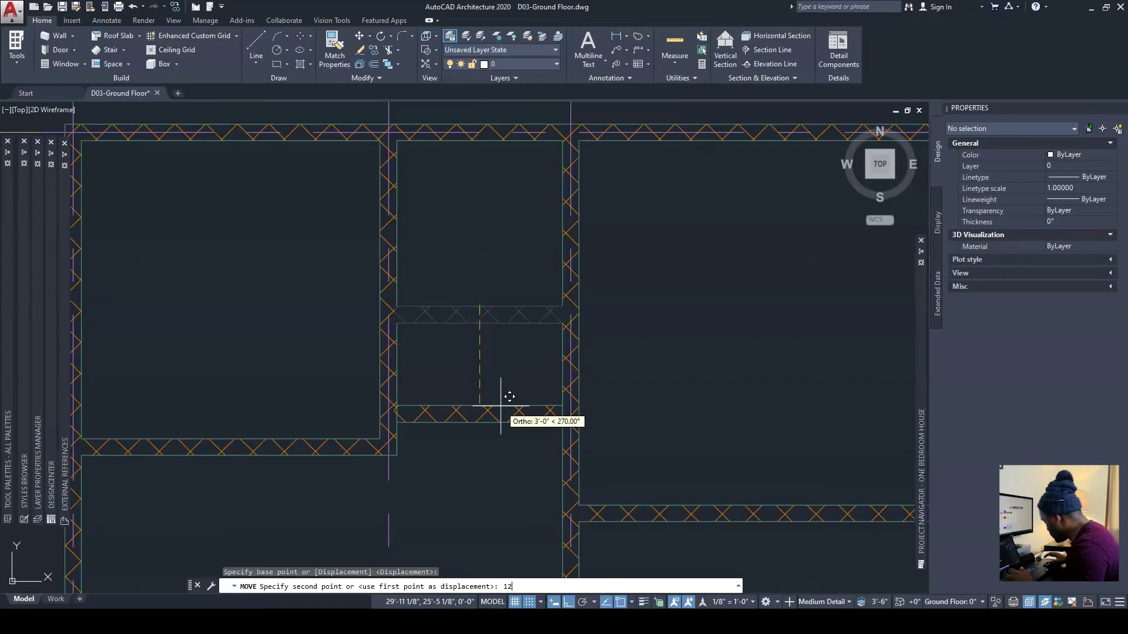
key("Return")
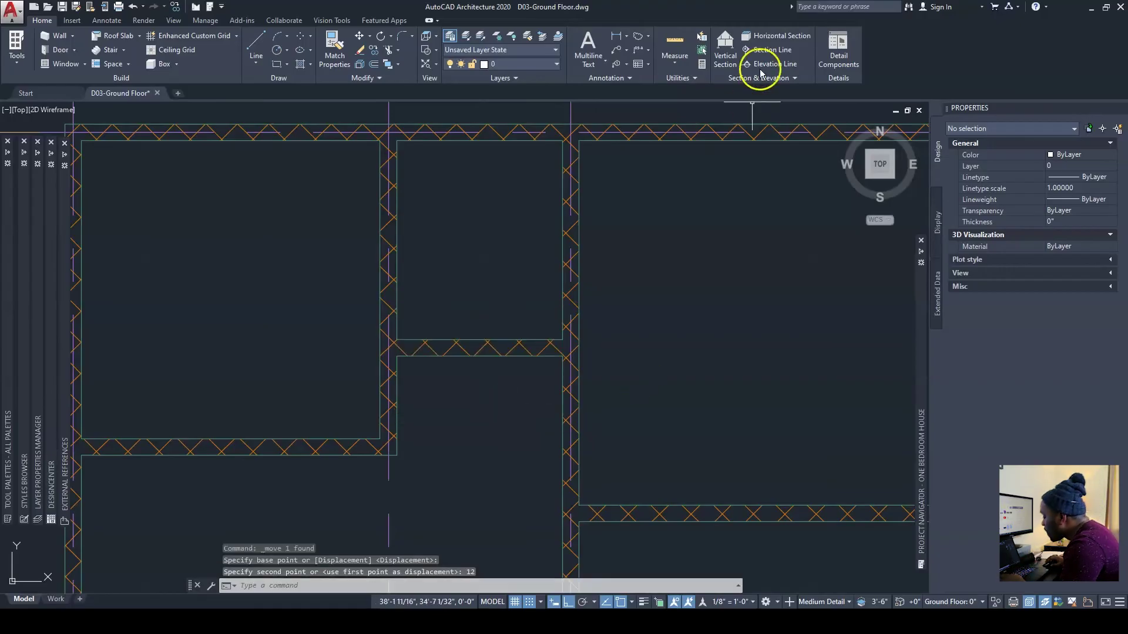
Step: Recheck the inside north-south depth of the upper room between grid lines 2 and 3 with a linear dimension, without placing it
left_click(617, 41)
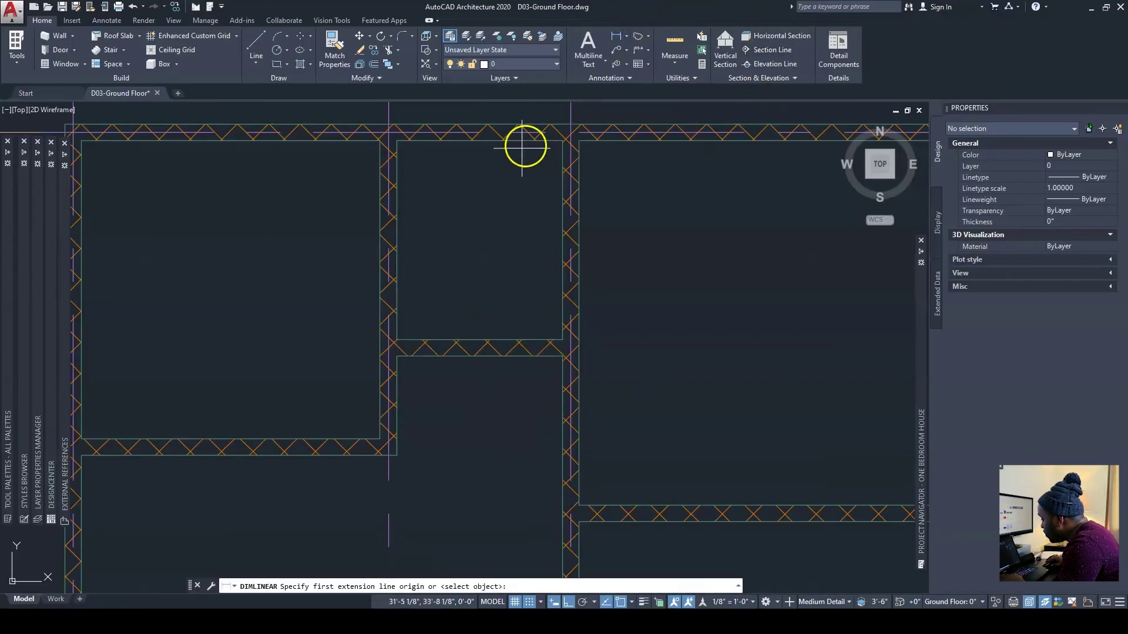
left_click(490, 139)
left_click(478, 339)
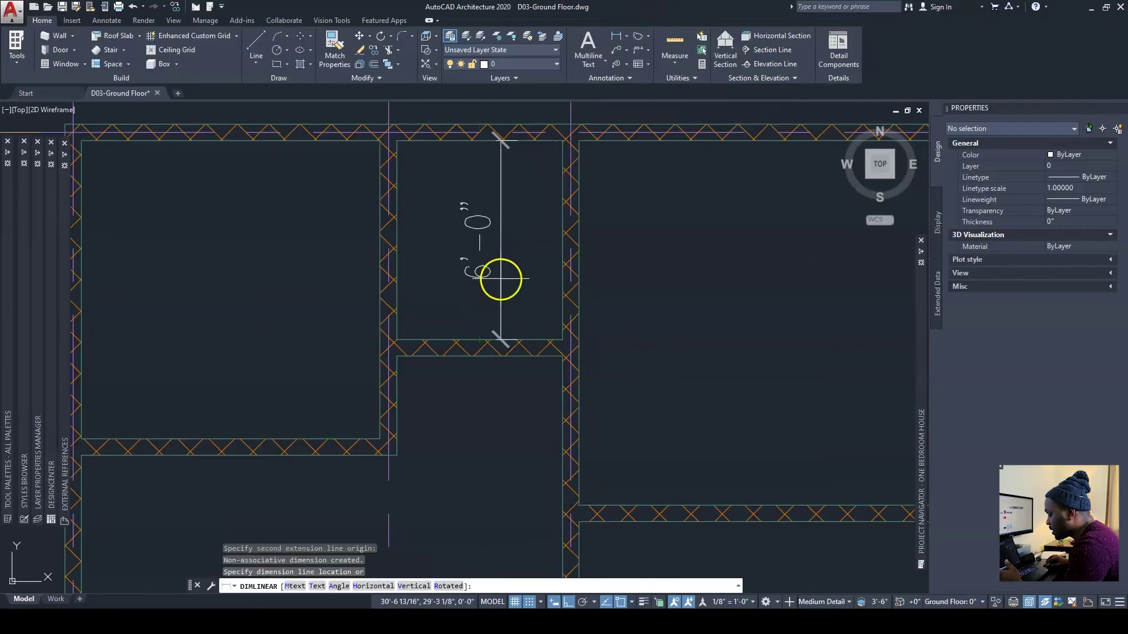
middle_click_drag(504, 280, 472, 281)
key("Escape")
Step: Measure the inside north-south depth of the upper room between grid lines 3 and 4 with a linear dimension, without placing it
middle_click_drag(674, 353, 586, 345)
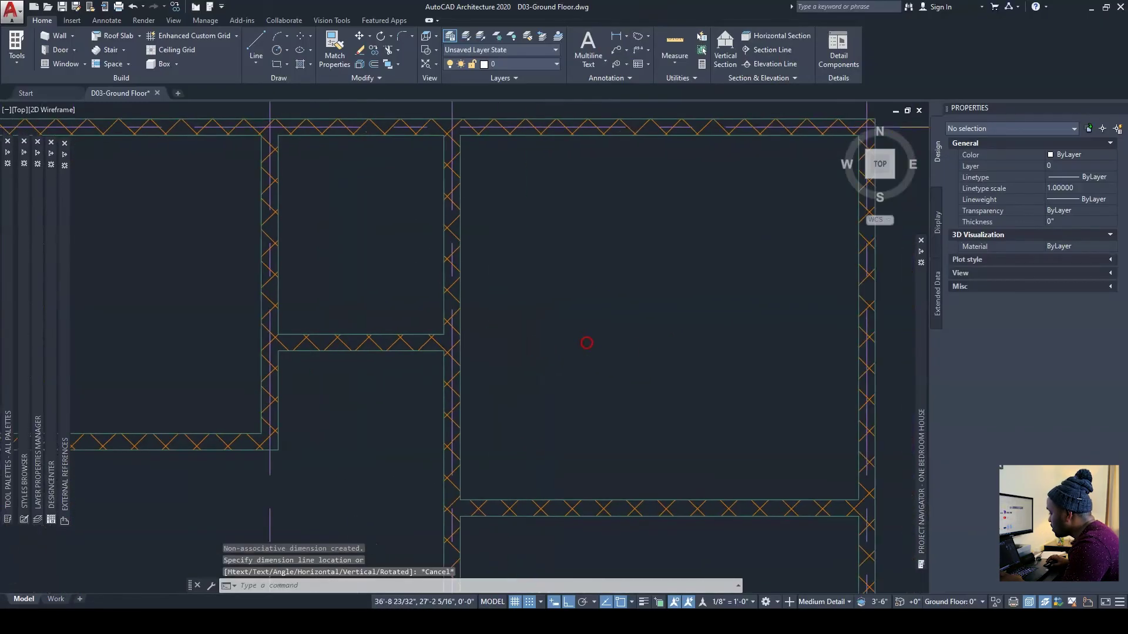
key("Return")
left_click(461, 134)
left_click(464, 500)
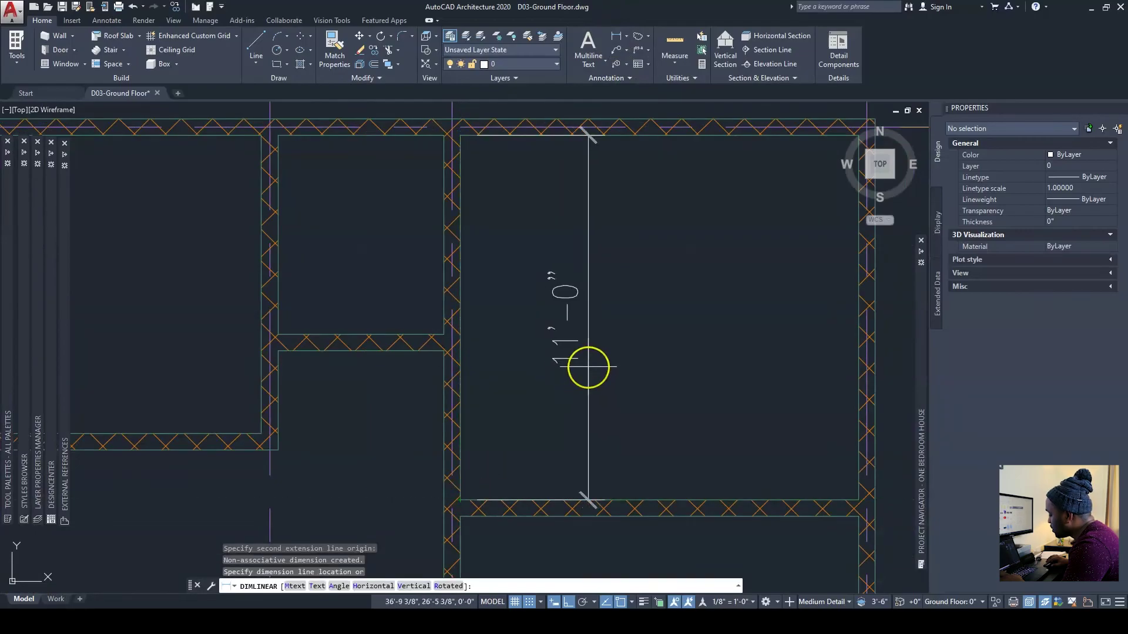
key("Escape")
Step: Turn off the D03-Grid Lines|Dimension layer to hide the dimensions of the referenced grid
scroll(587, 366, "down", 4)
scroll(549, 382, "down", 3)
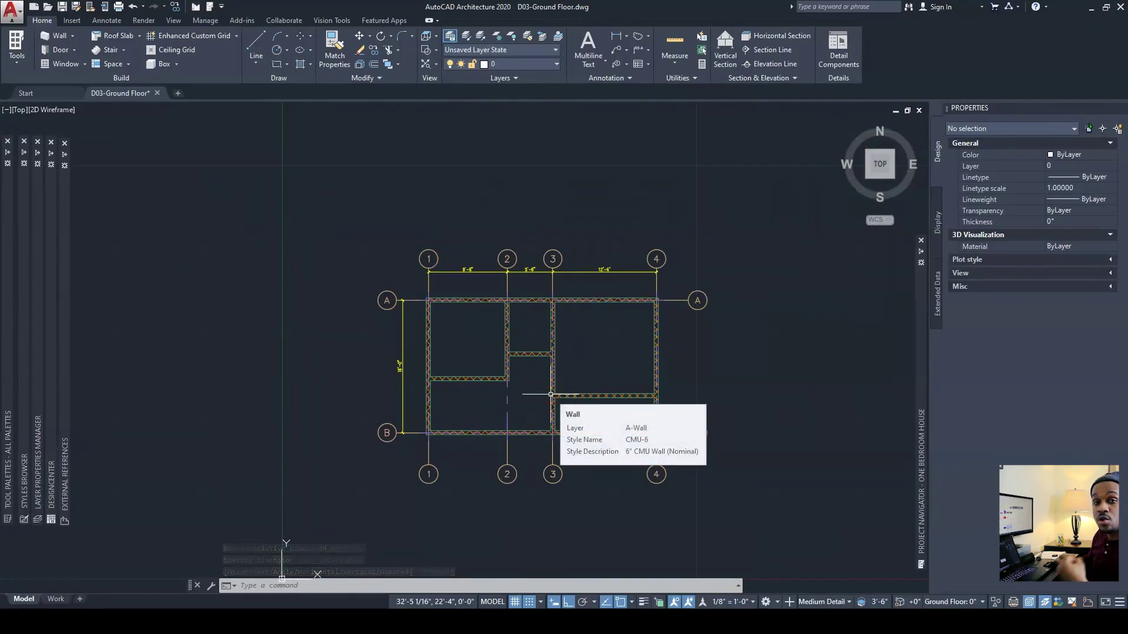
mouse_move(551, 394)
middle_mouse_down()
mouse_move(540, 357)
mouse_move(531, 391)
middle_mouse_up()
scroll(539, 356, "up", 3)
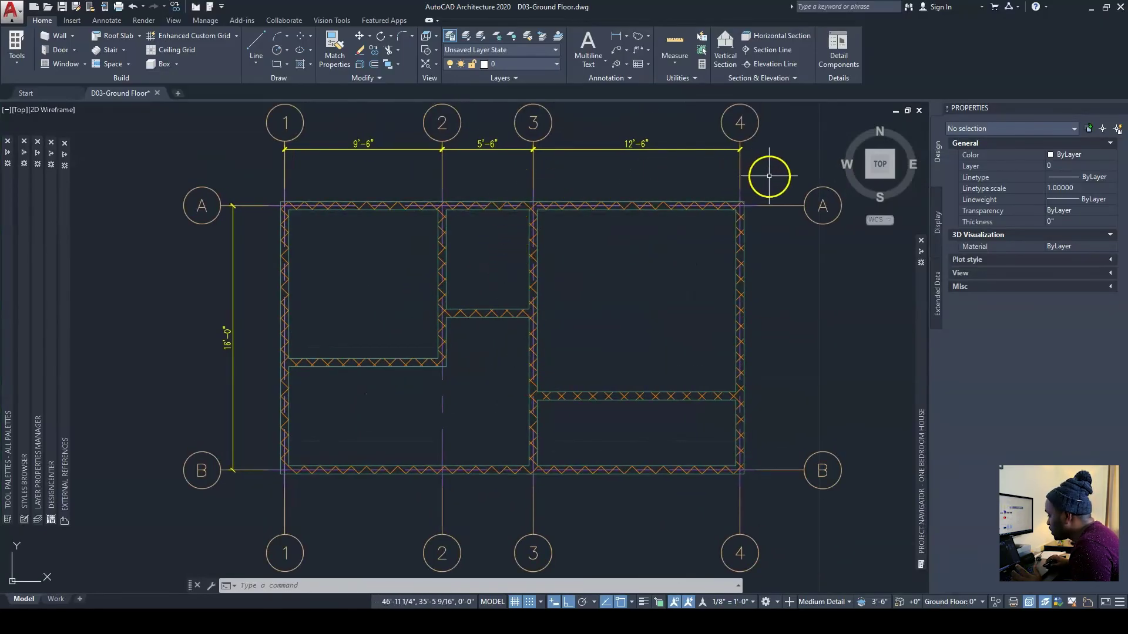
left_click(627, 143)
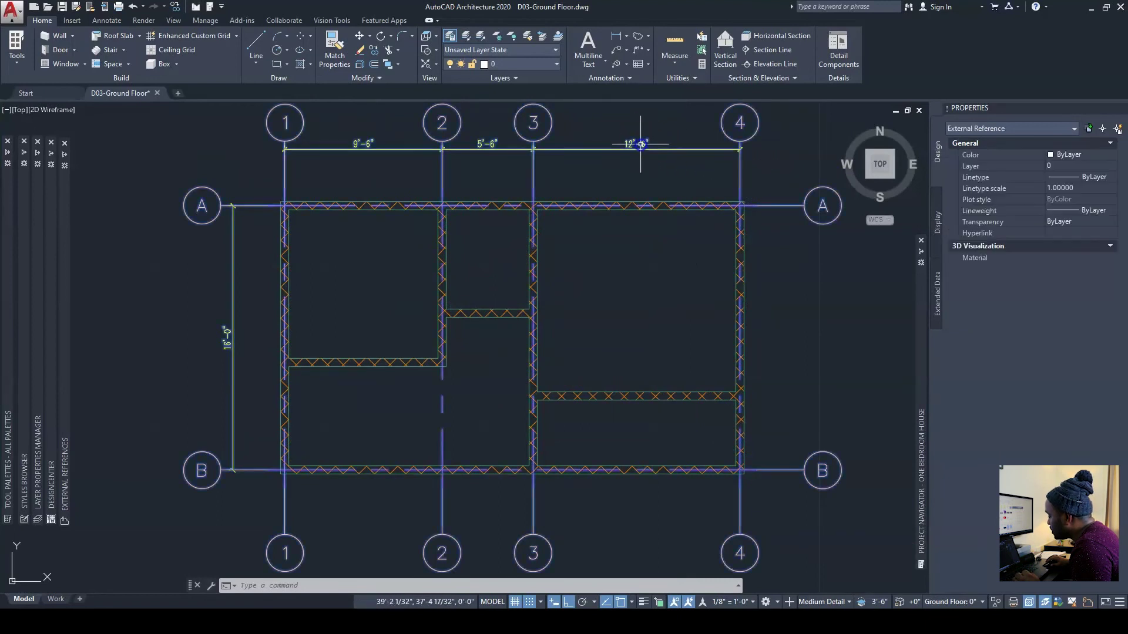
key("Escape")
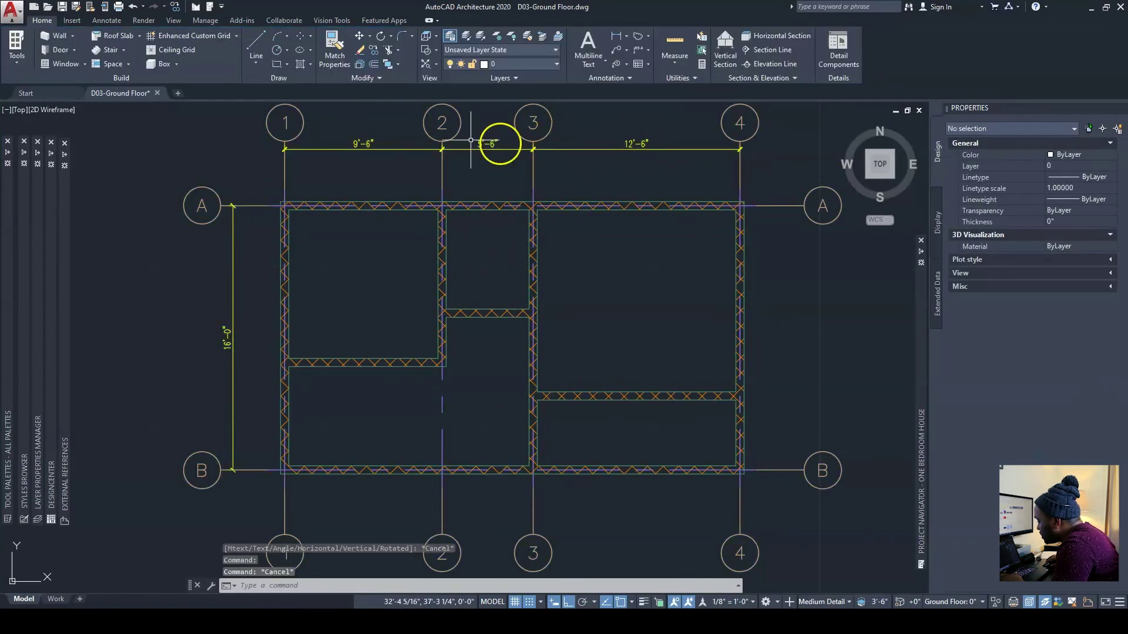
left_click(524, 64)
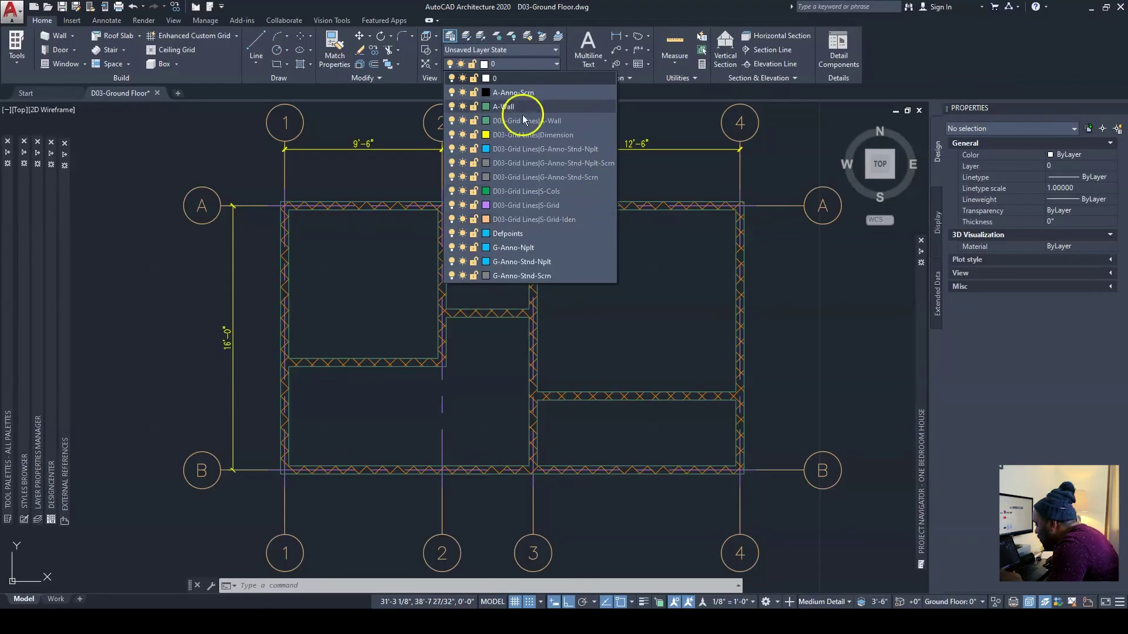
left_click(452, 135)
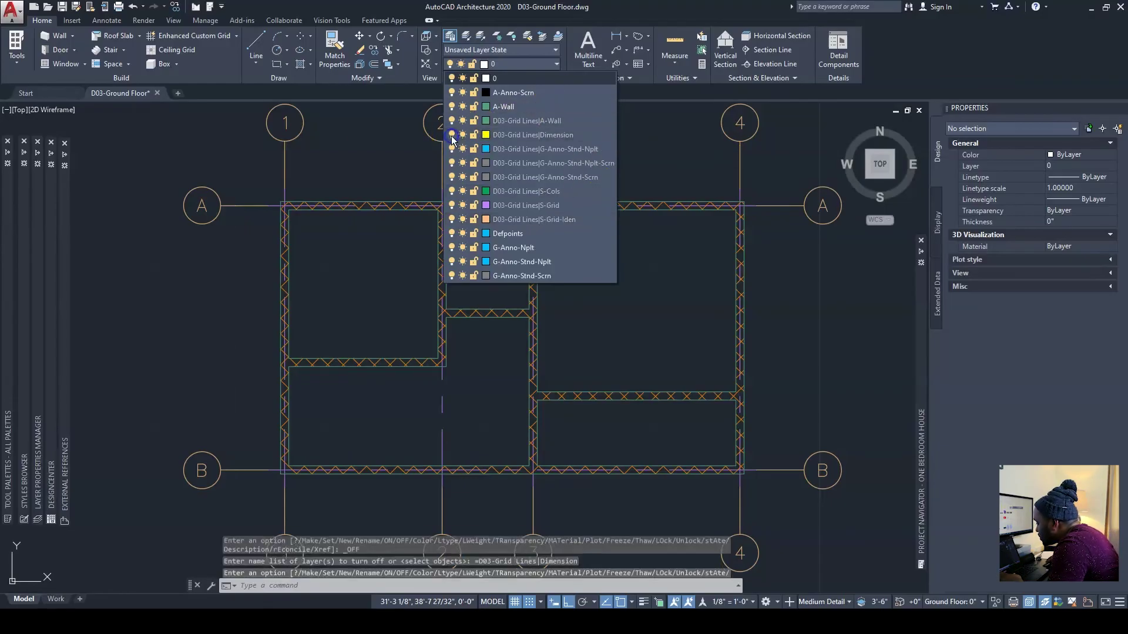
left_click(373, 162)
Step: Show the ground floor walls in the 3D home view with the Hidden visual style
middle_click_drag(411, 300, 419, 259)
scroll(478, 265, "down", 4)
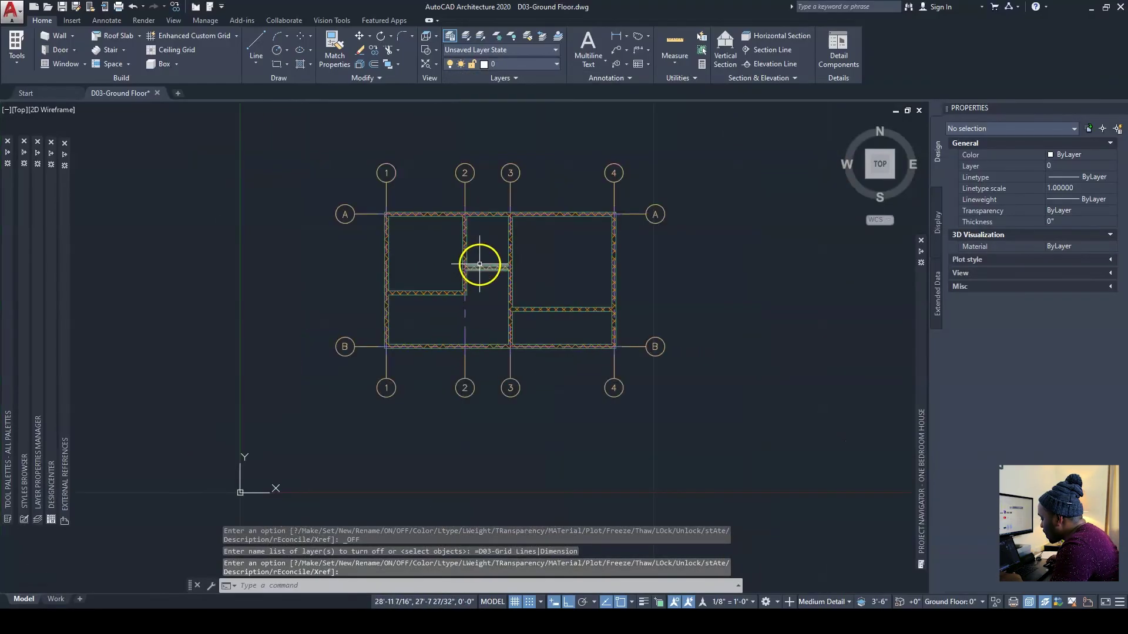
scroll(483, 282, "up", 4)
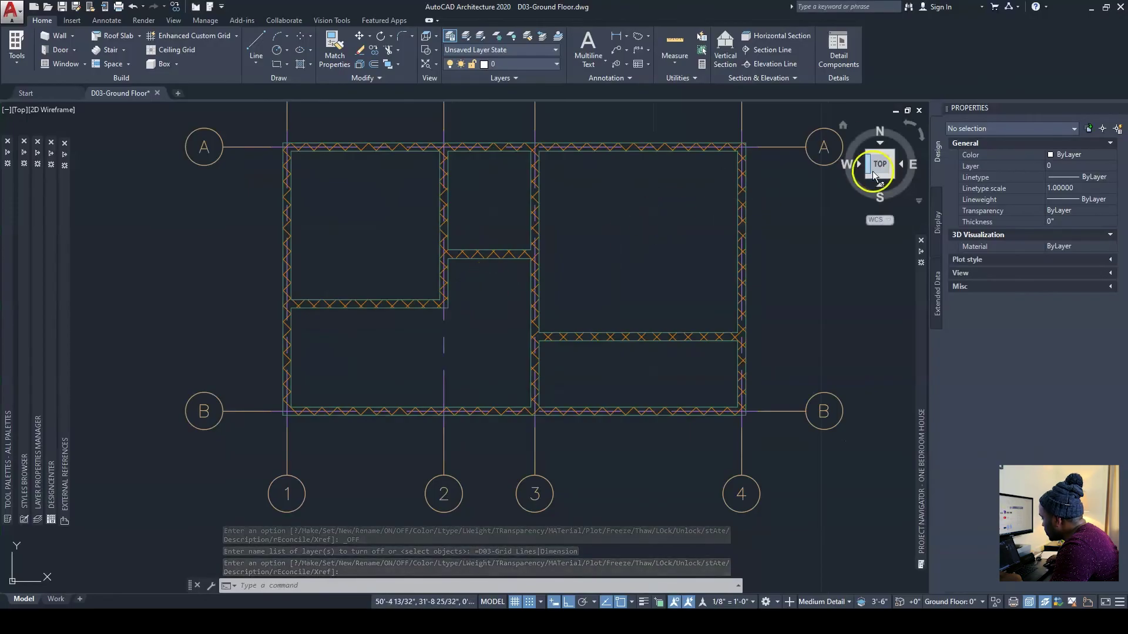
left_click(844, 126)
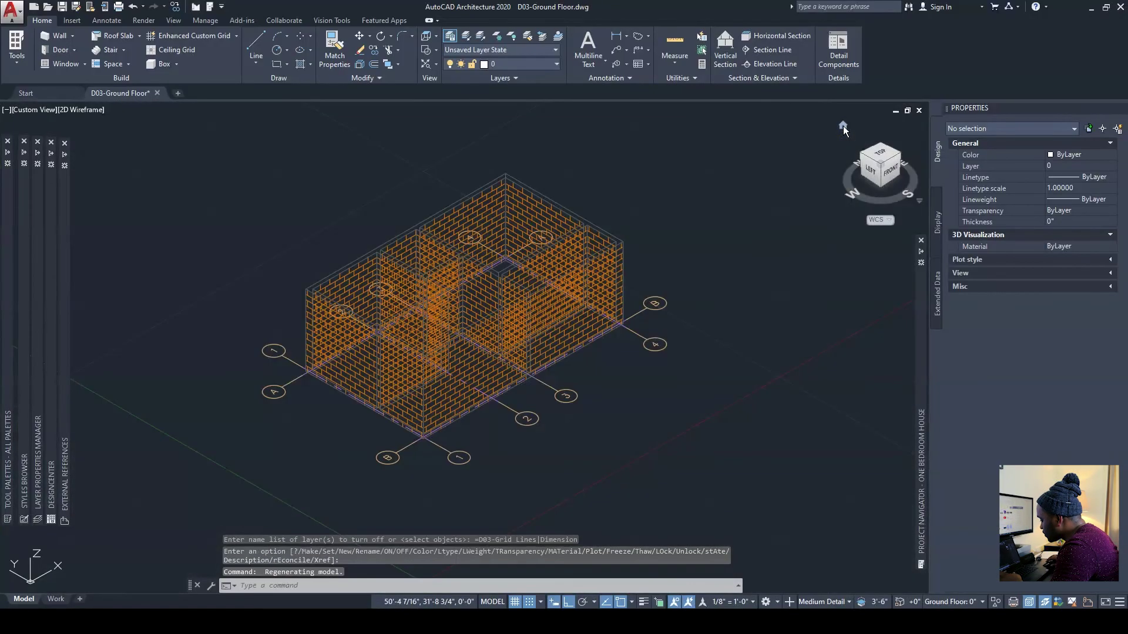
left_click(85, 109)
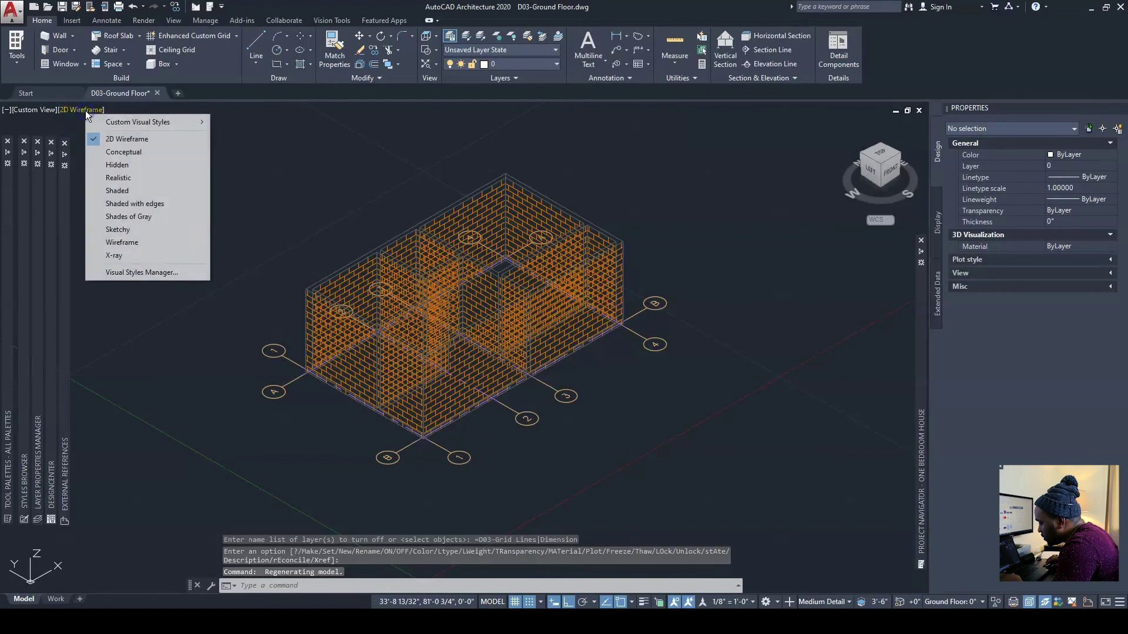
left_click(117, 165)
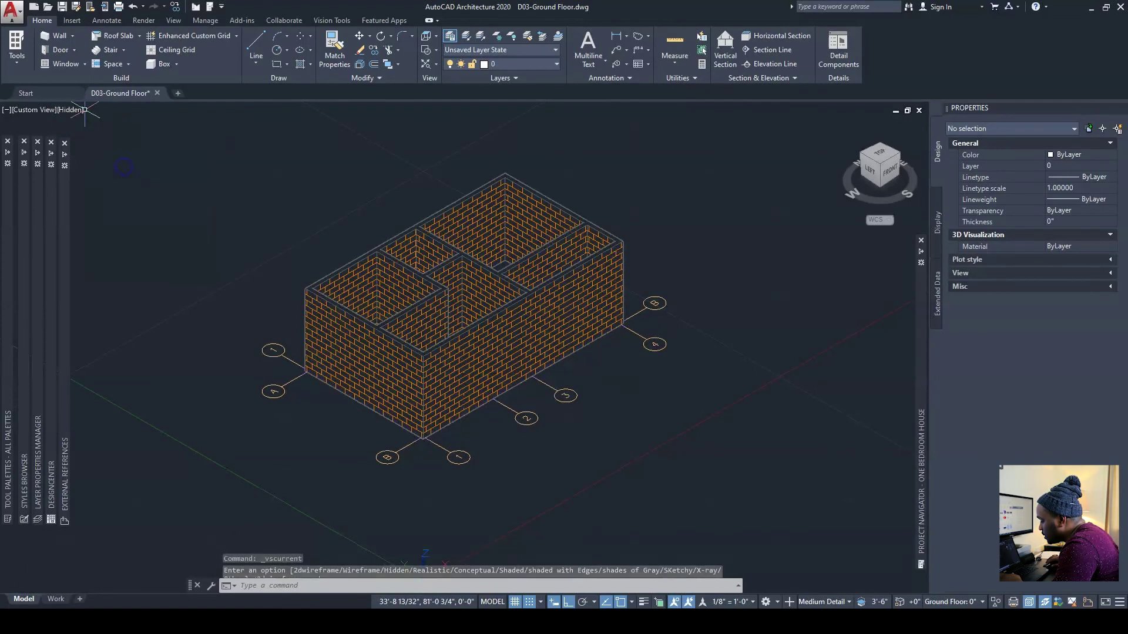
Step: Switch the 3D view to perspective projection and orbit around the walls to a lower viewing angle
left_click(36, 111)
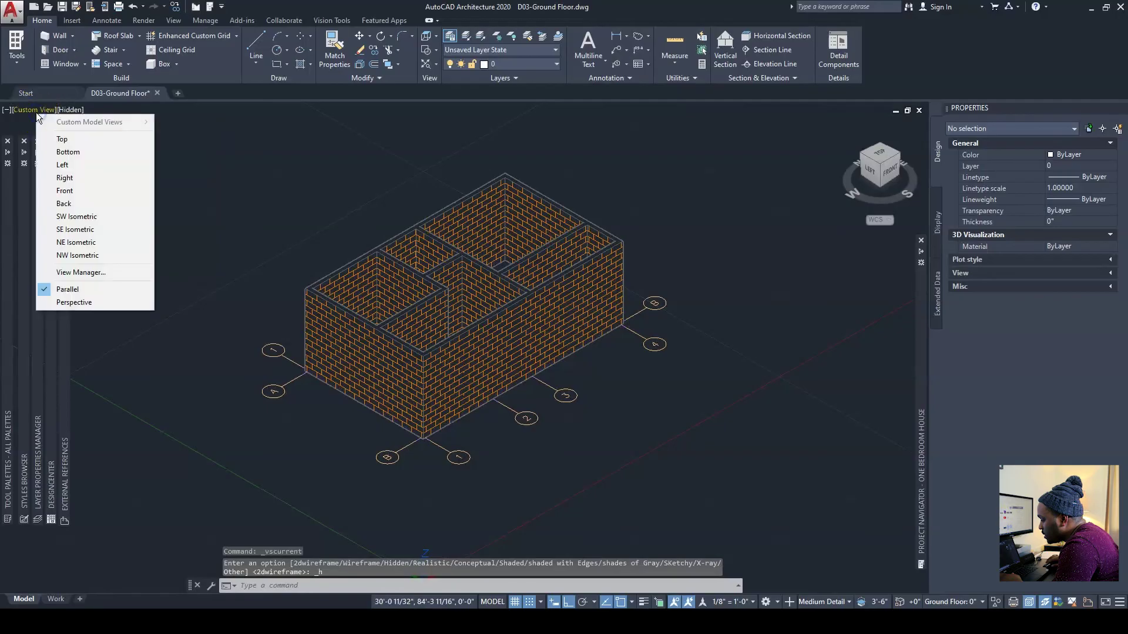
left_click(72, 303)
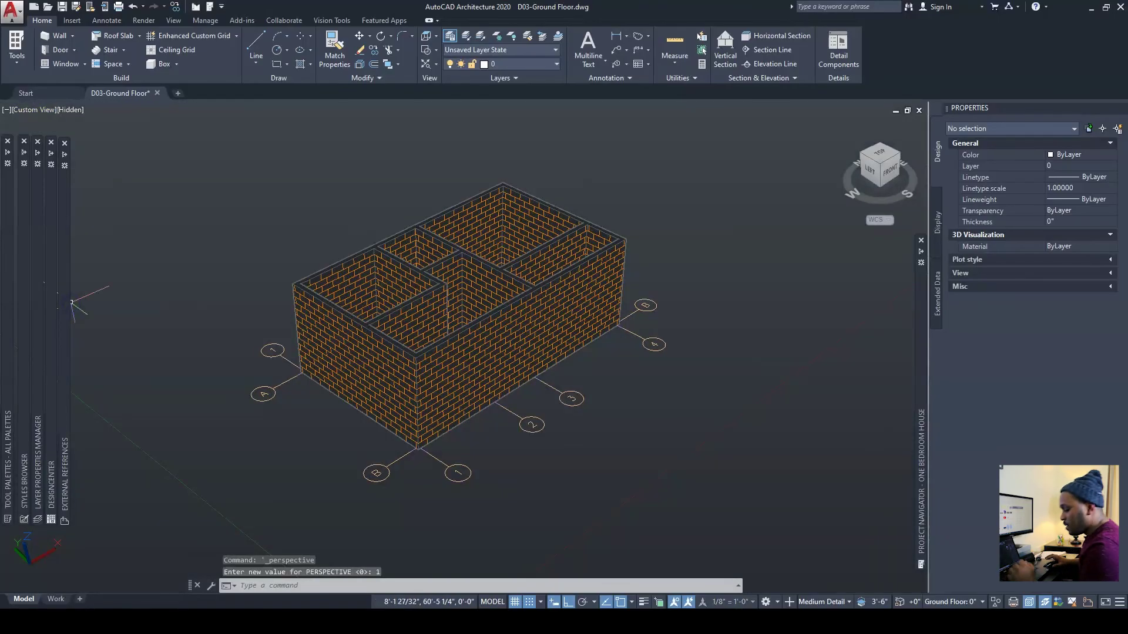
mouse_move(72, 303)
middle_mouse_down("shift")
mouse_move(299, 372)
mouse_move(605, 330)
mouse_move(722, 288)
middle_mouse_up("shift")
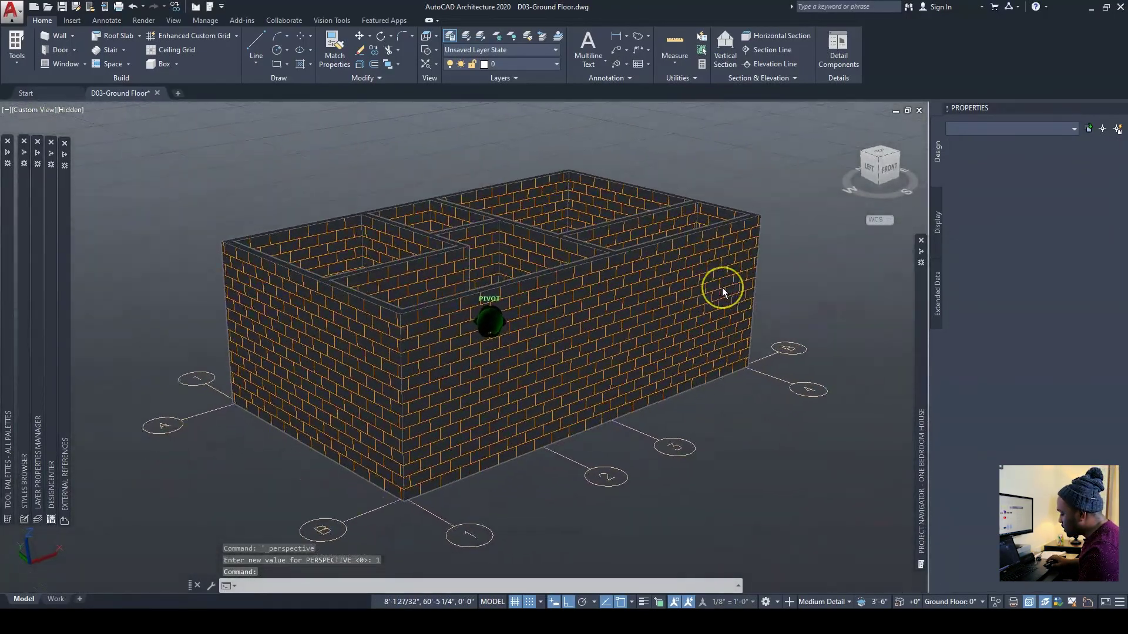